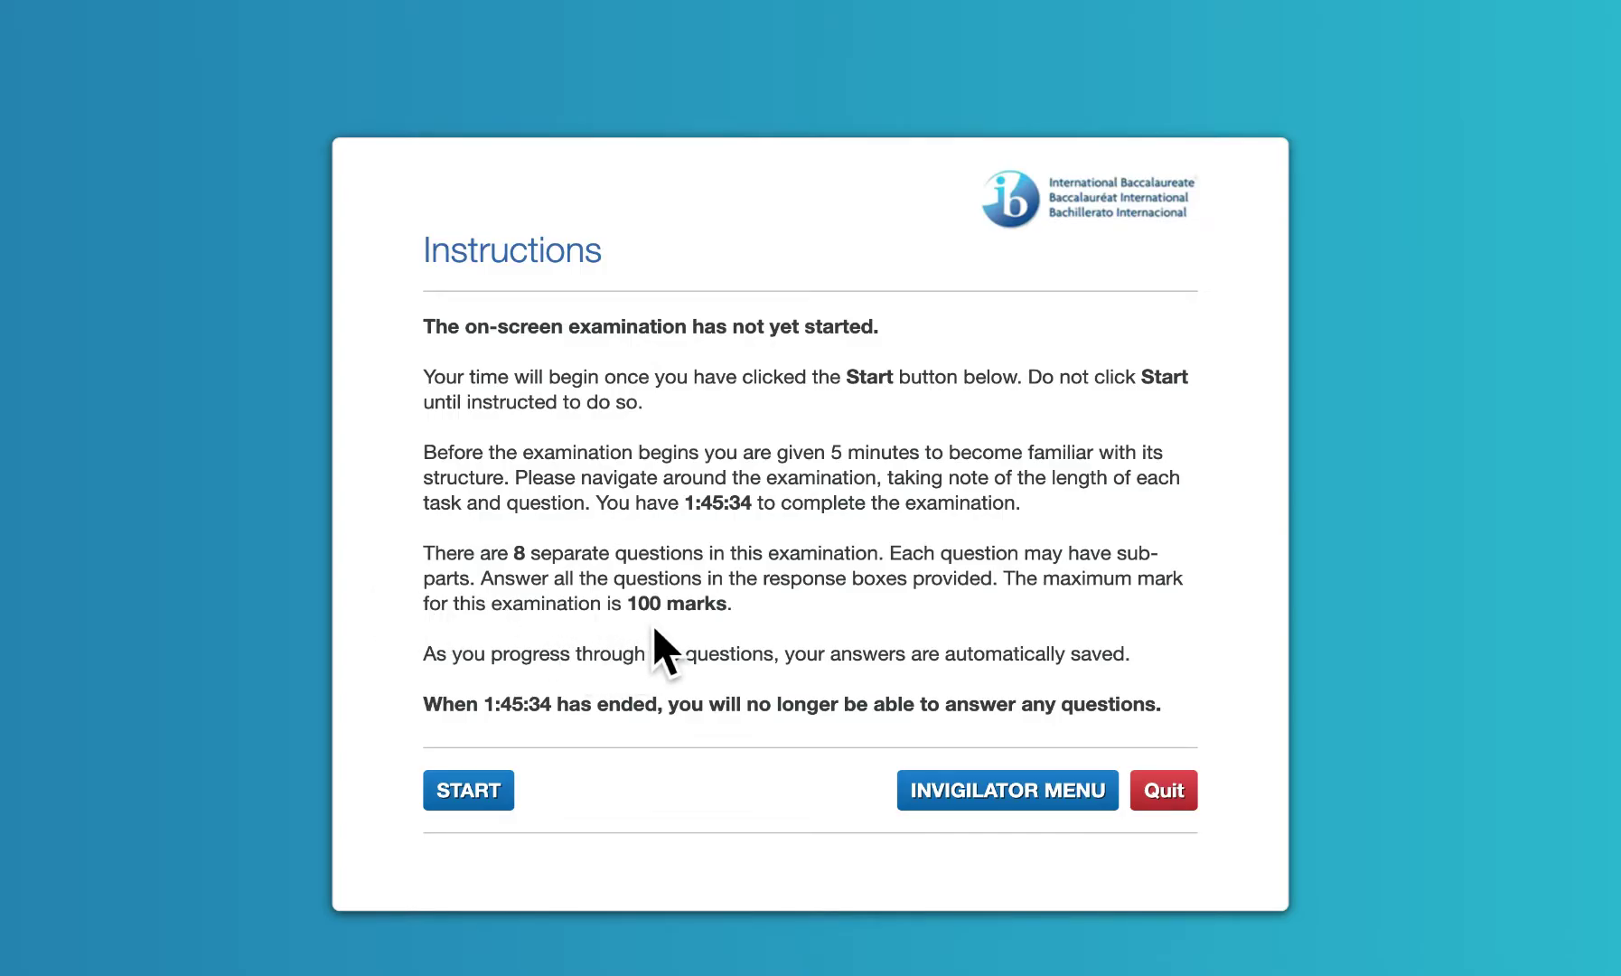
Start the on-screen exam and look over the first questions in the overview
{"action": "left_click", "coordinate": [499, 805]}
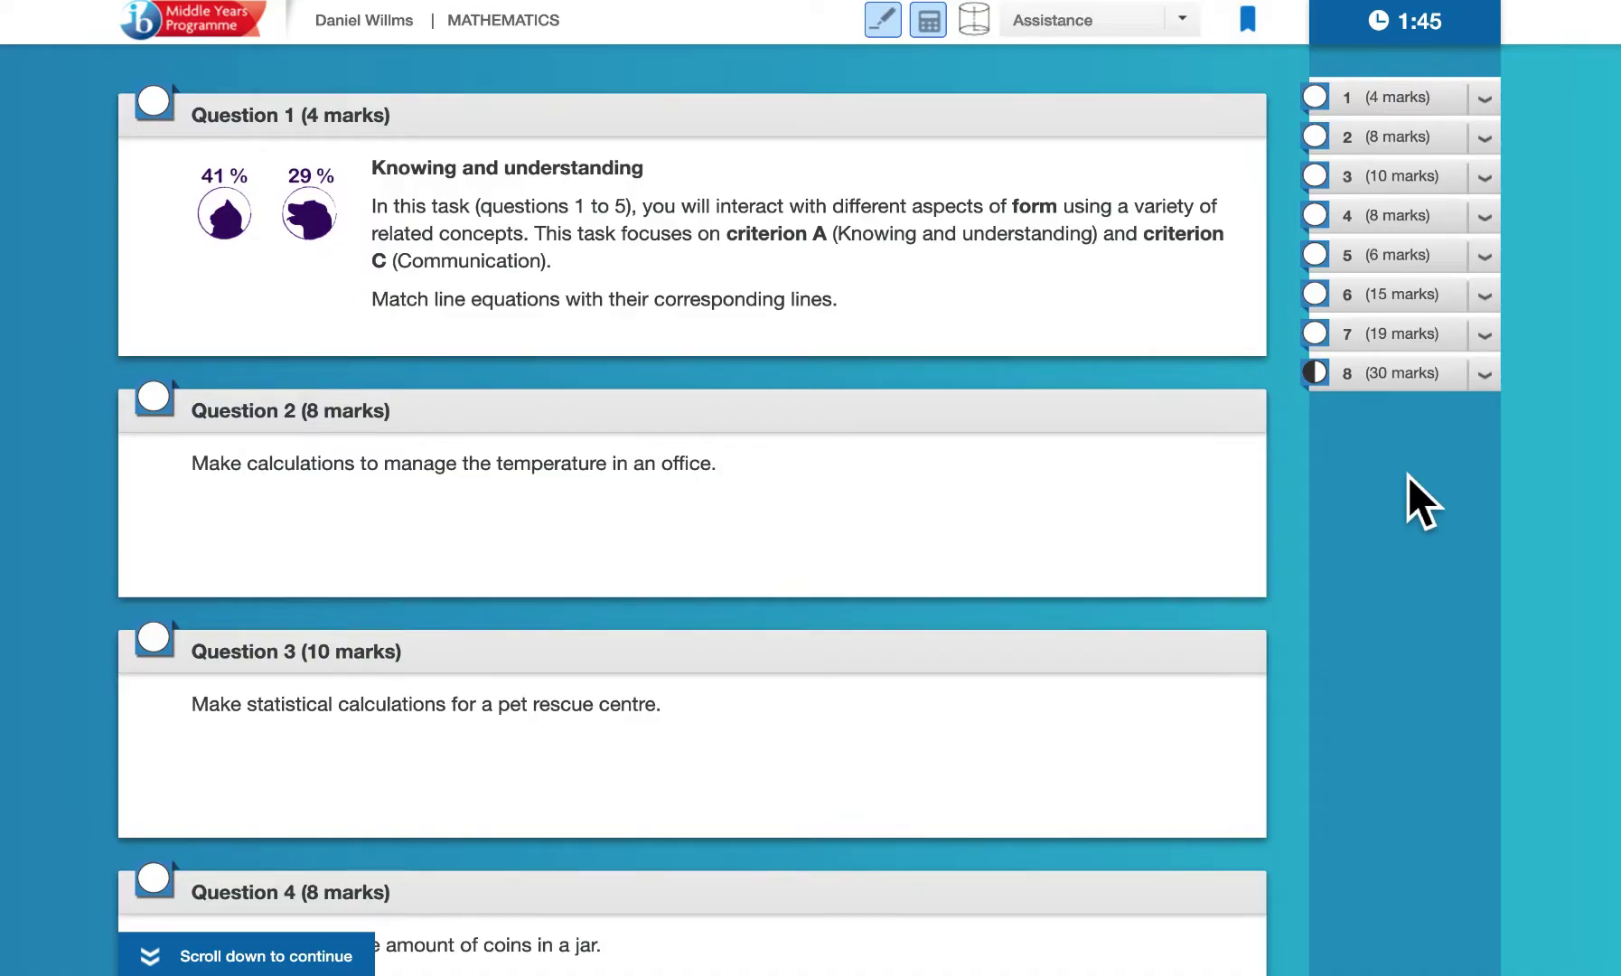
{"action": "scroll", "coordinate": [1115, 779], "scroll_direction": "down", "scroll_amount": 8}
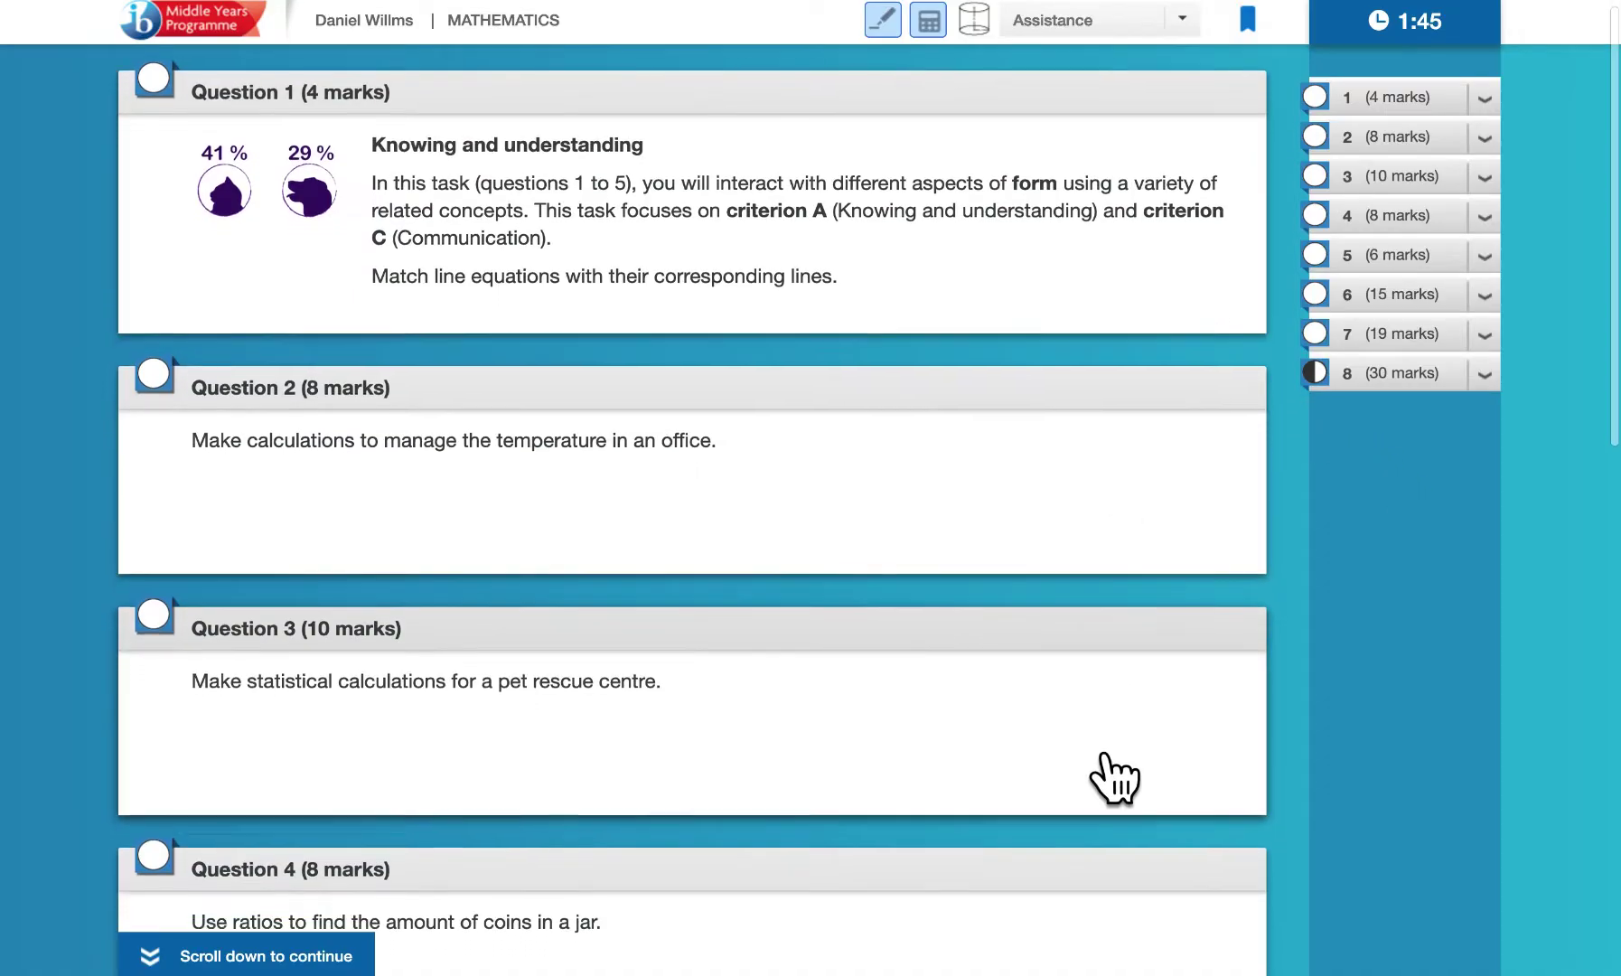
{"action": "scroll", "coordinate": [1114, 779], "scroll_direction": "down", "scroll_amount": 5}
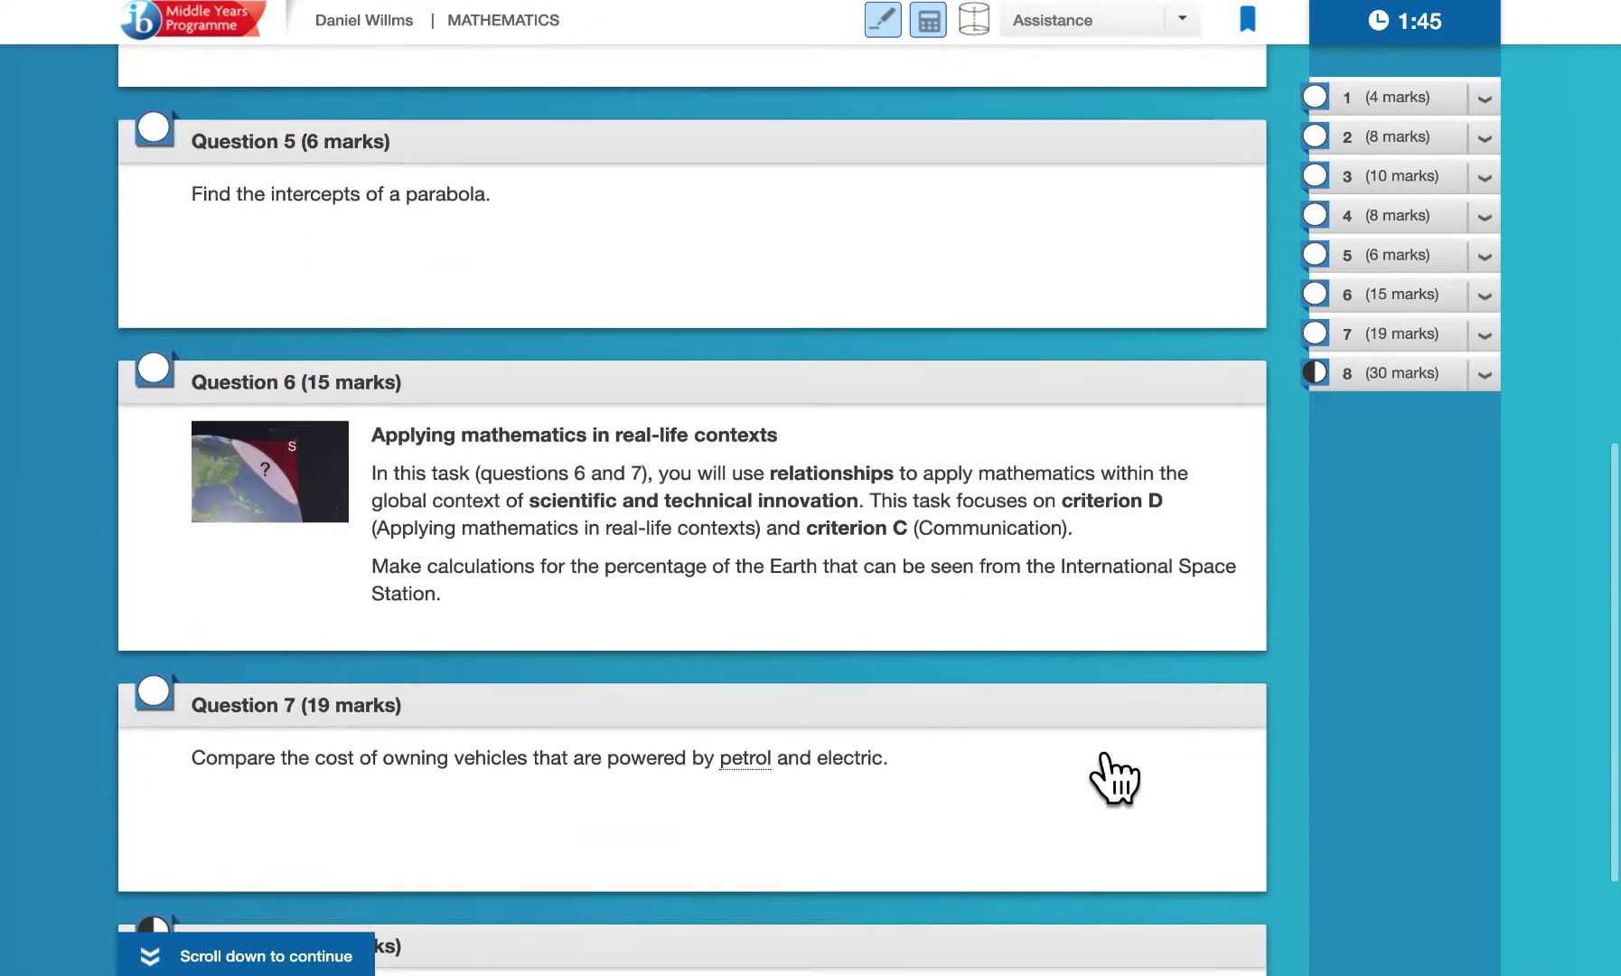
{"action": "scroll", "coordinate": [1114, 779], "scroll_direction": "up", "scroll_amount": 4}
{"action": "scroll", "coordinate": [1114, 779], "scroll_direction": "up", "scroll_amount": 9}
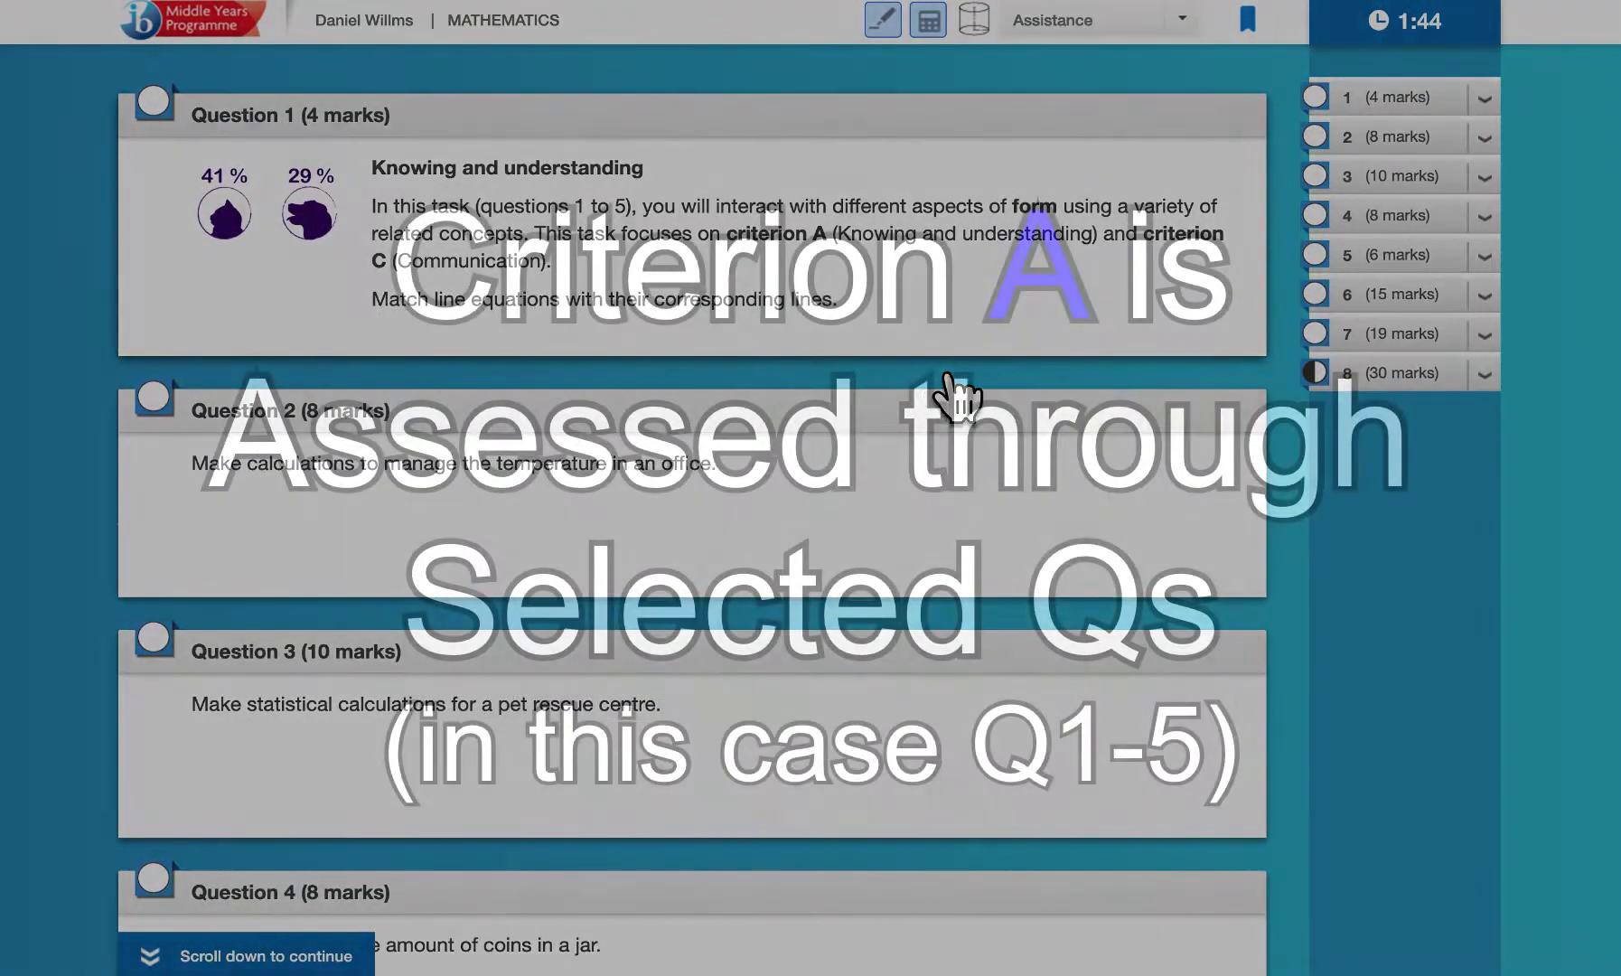
Scroll down the overview to Questions 6–8, including the 30-mark trapezium-pattern investigation
{"action": "scroll", "coordinate": [884, 366], "scroll_direction": "down", "scroll_amount": 1}
{"action": "scroll", "coordinate": [890, 375], "scroll_direction": "down", "scroll_amount": 1}
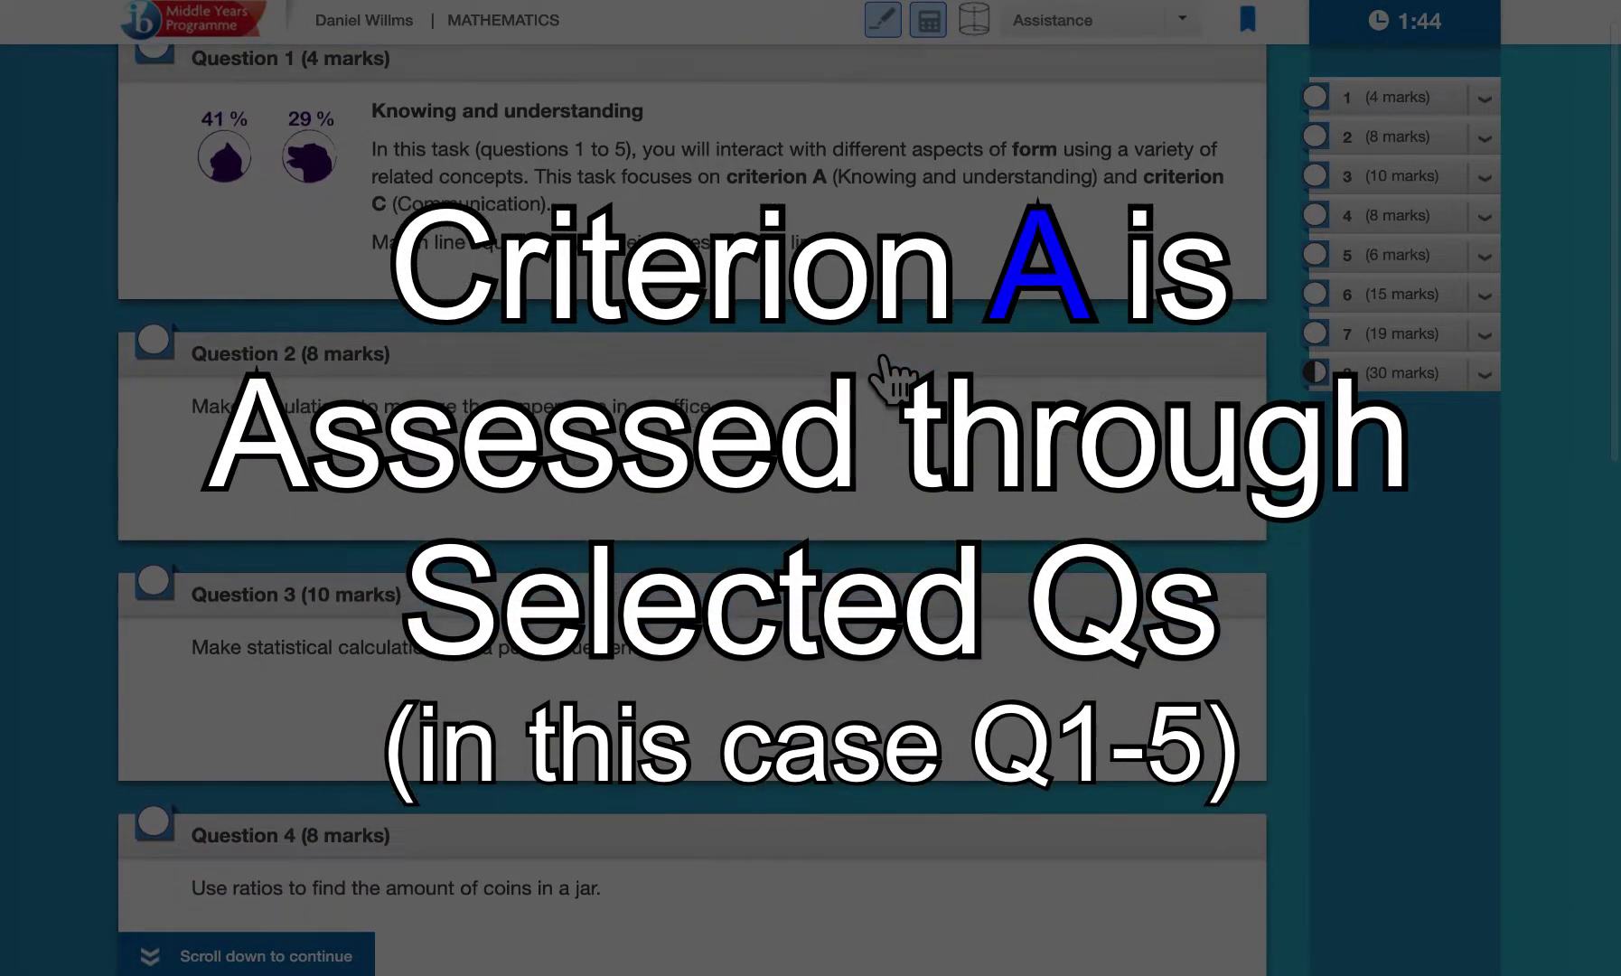
{"action": "scroll", "coordinate": [891, 376], "scroll_direction": "down", "scroll_amount": 10}
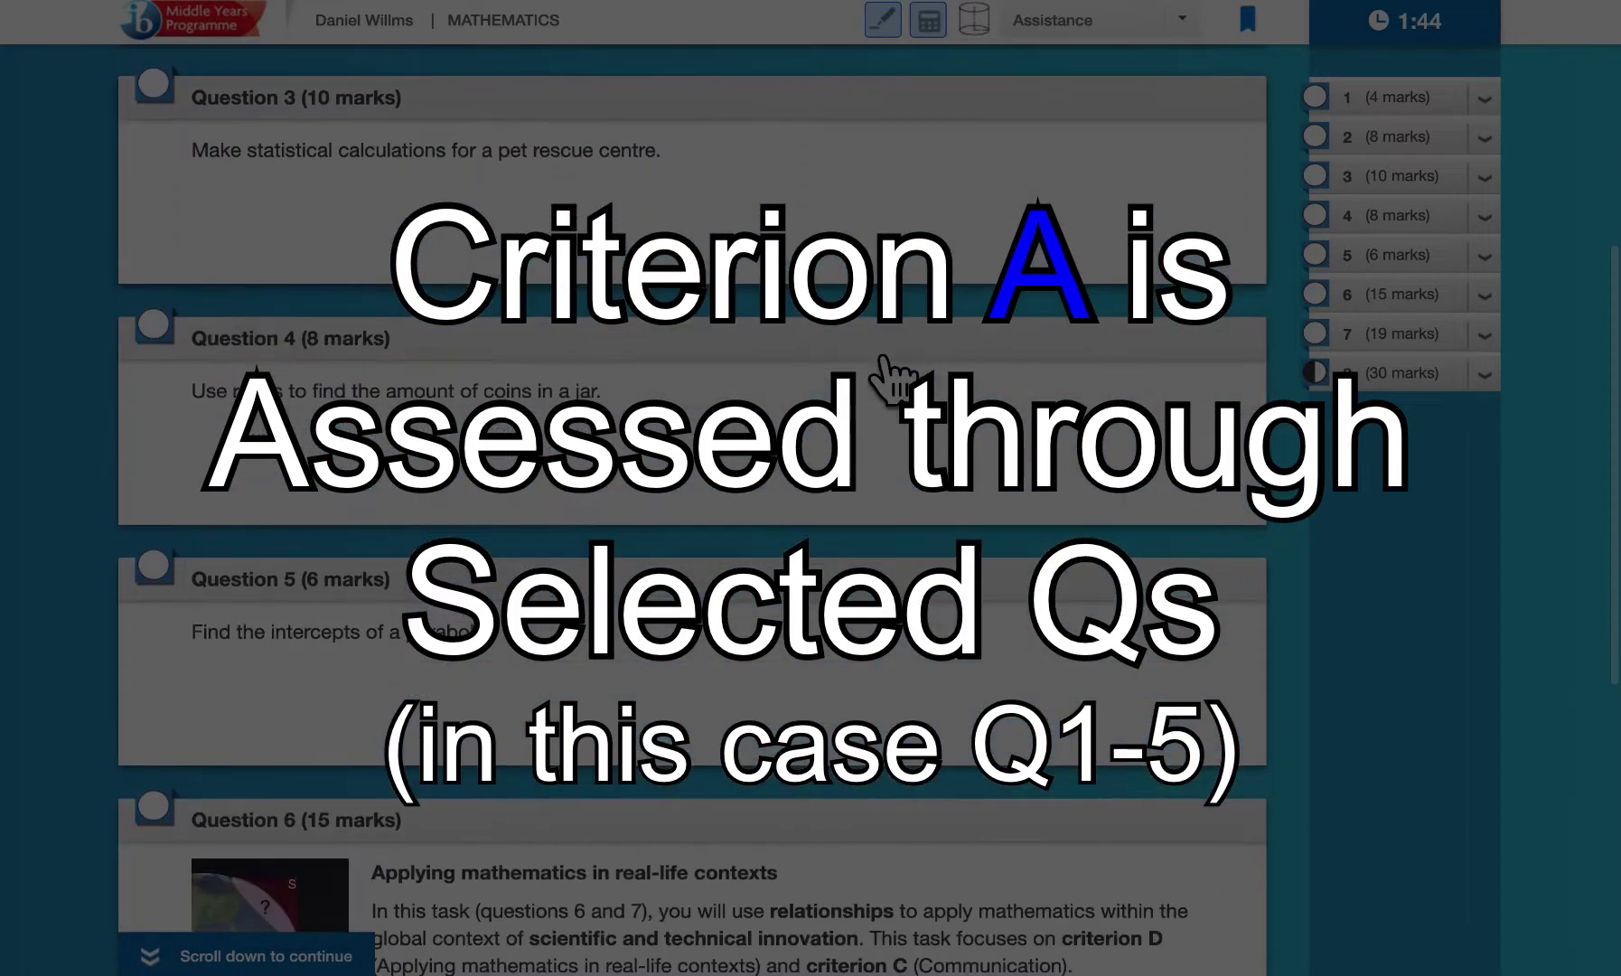
{"action": "scroll", "coordinate": [890, 376], "scroll_direction": "down", "scroll_amount": 3}
{"action": "scroll", "coordinate": [817, 551], "scroll_direction": "up", "scroll_amount": 4}
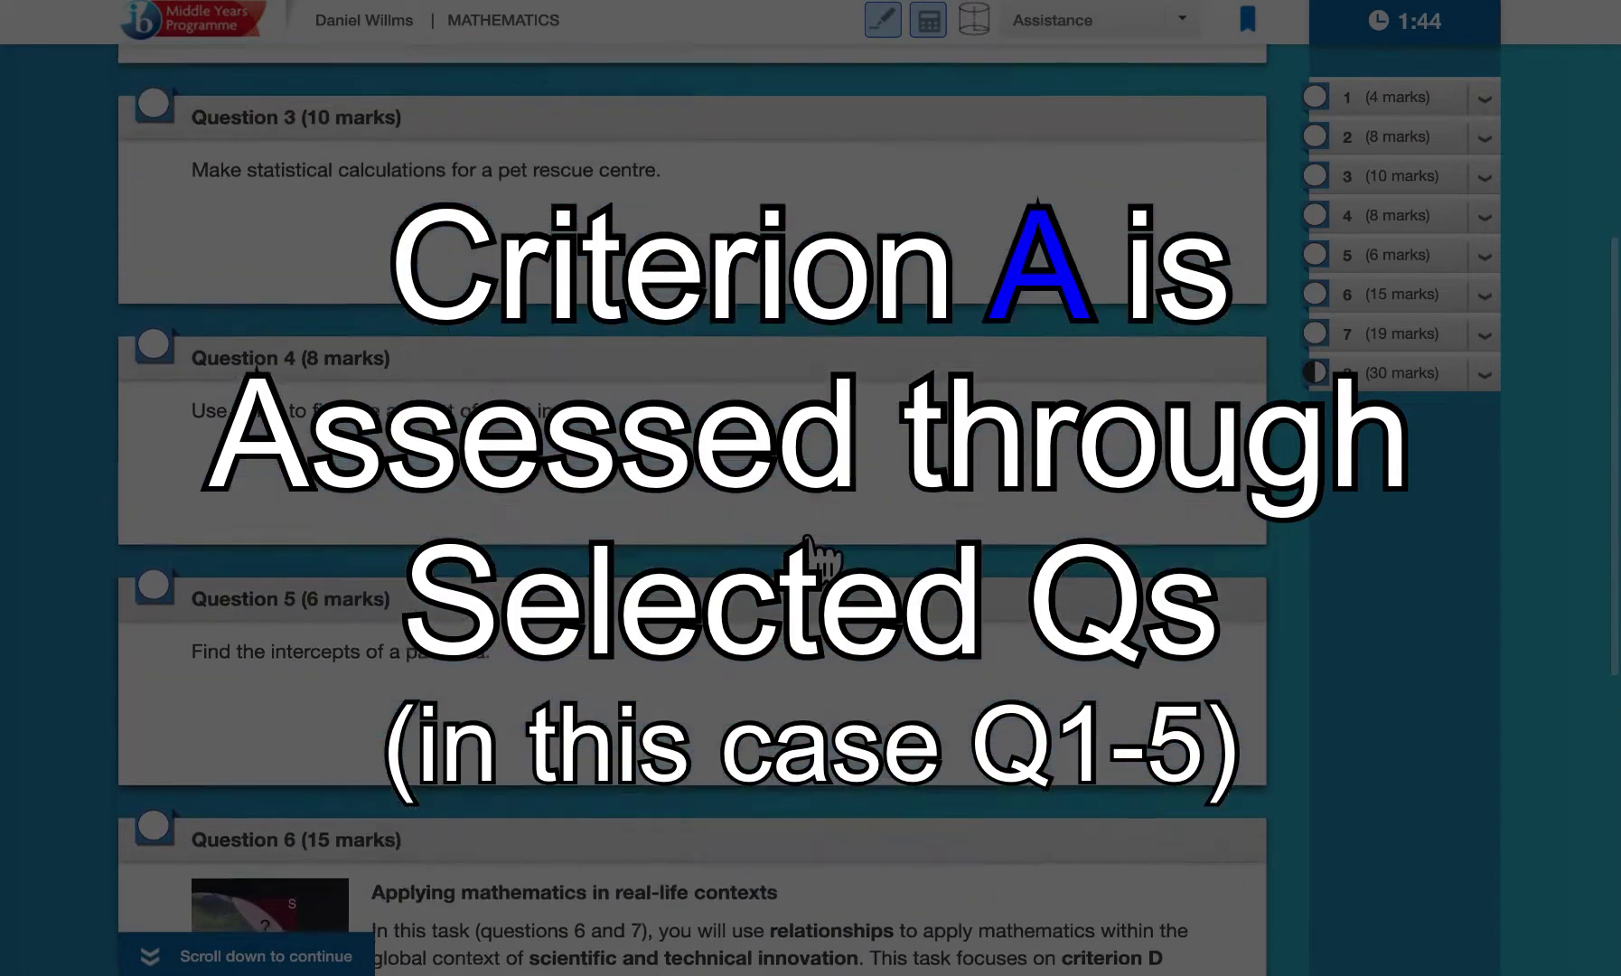
{"action": "scroll", "coordinate": [818, 552], "scroll_direction": "up", "scroll_amount": 10}
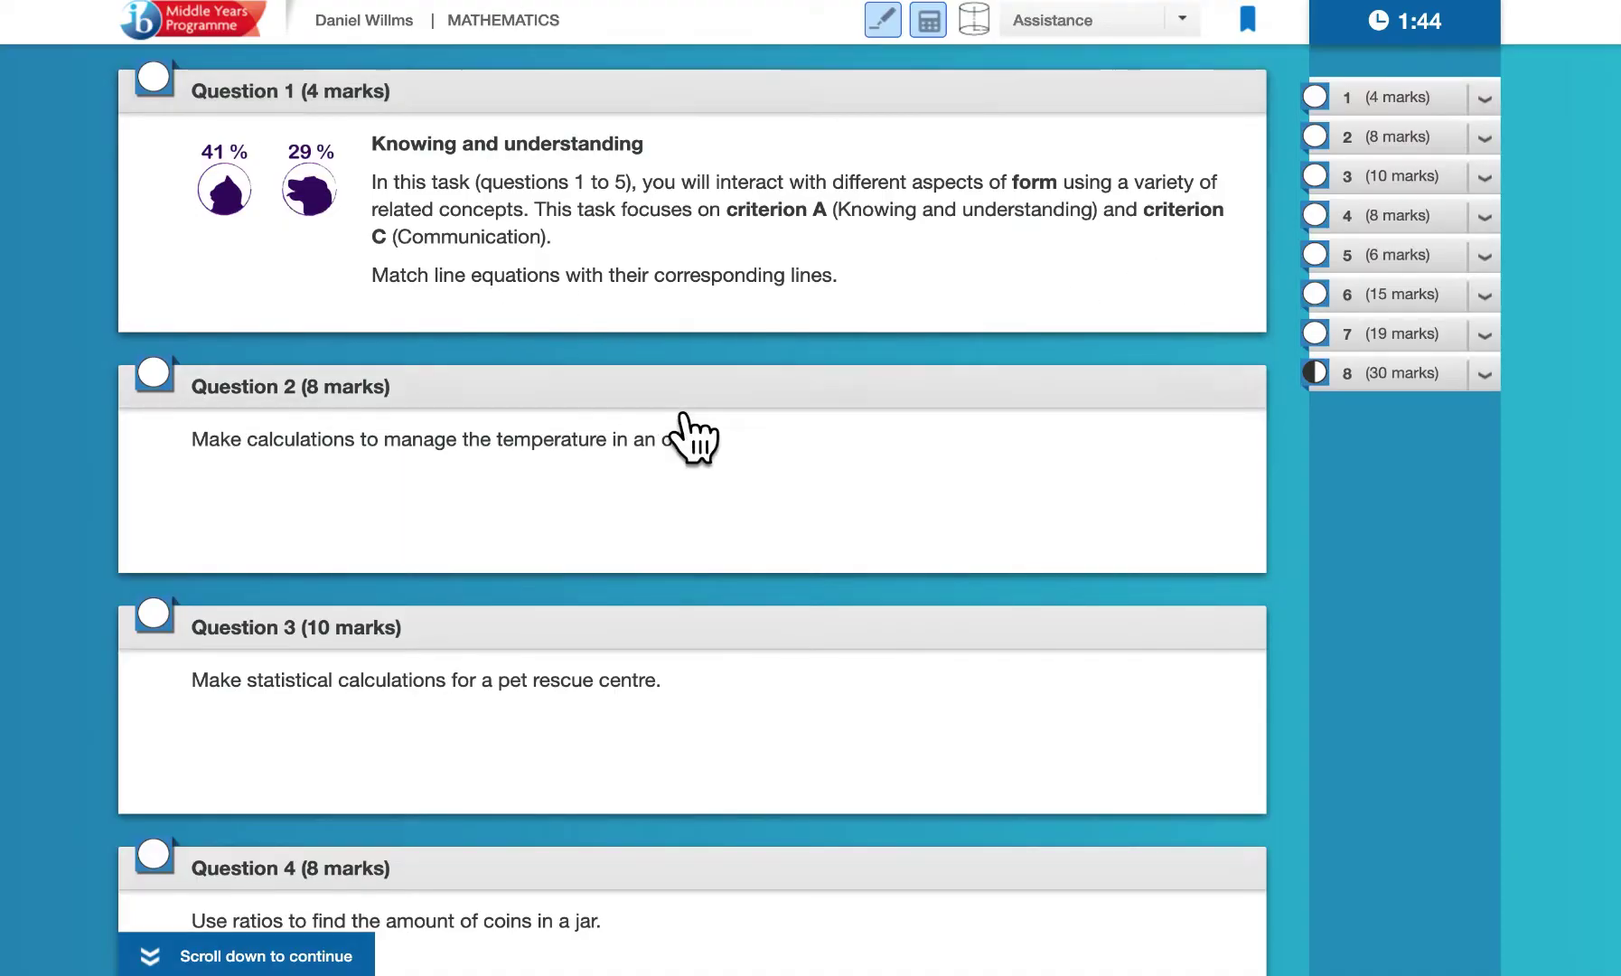
{"action": "scroll", "coordinate": [685, 425], "scroll_direction": "down", "scroll_amount": 3}
{"action": "scroll", "coordinate": [685, 425], "scroll_direction": "down", "scroll_amount": 10}
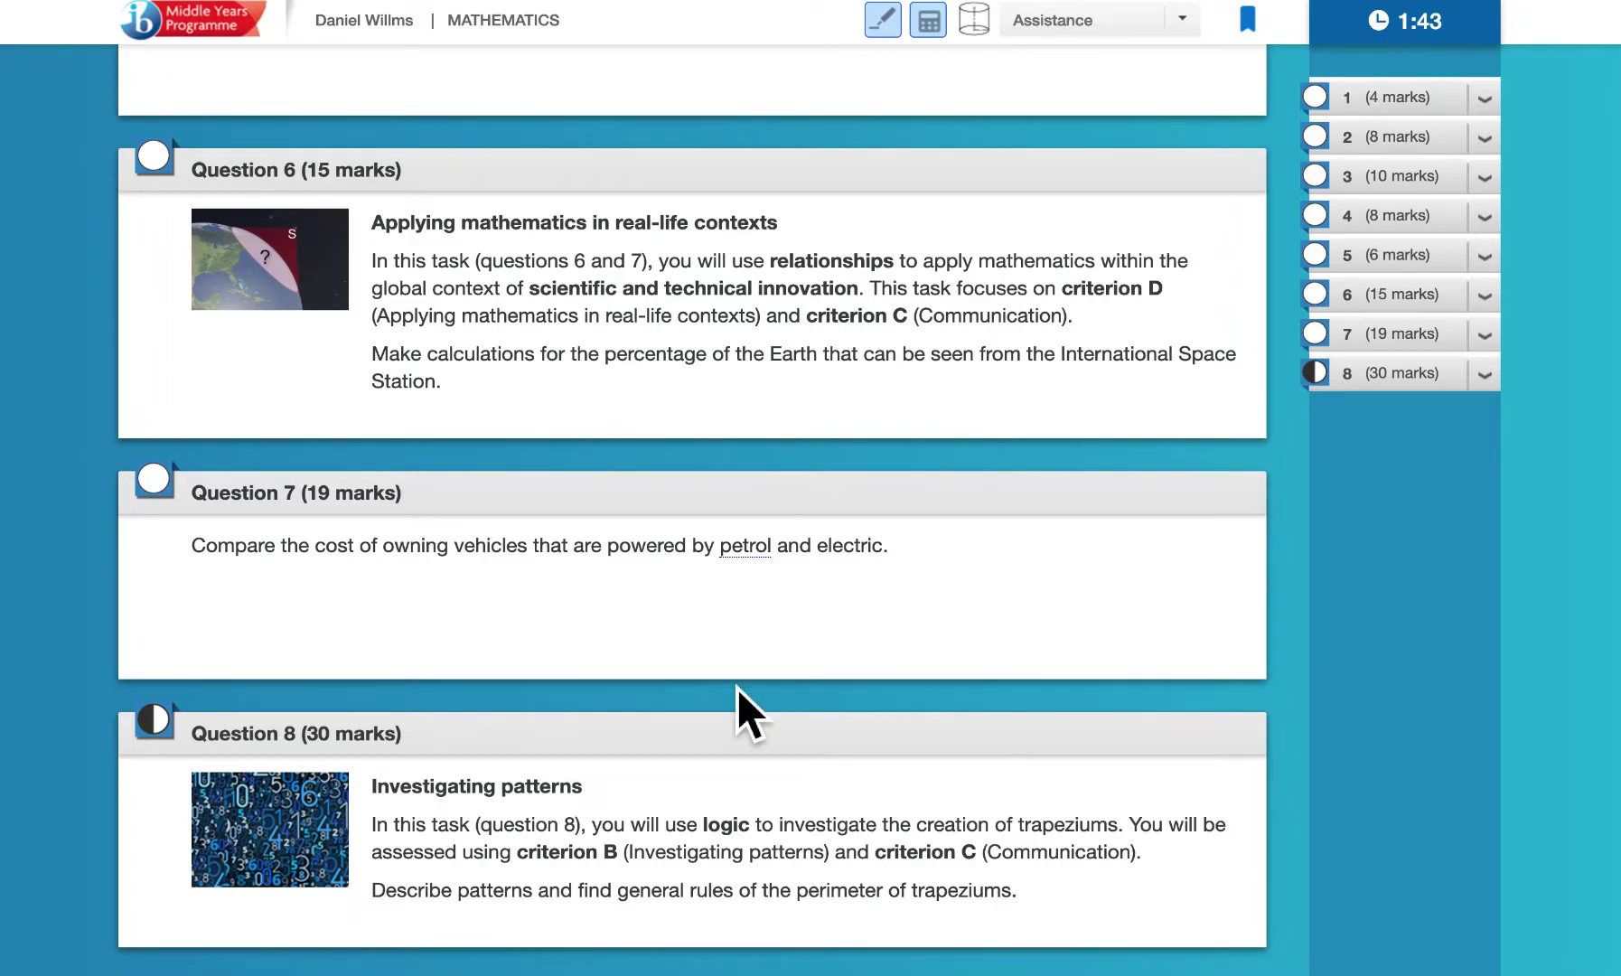
{"action": "scroll", "coordinate": [738, 688], "scroll_direction": "up", "scroll_amount": 15}
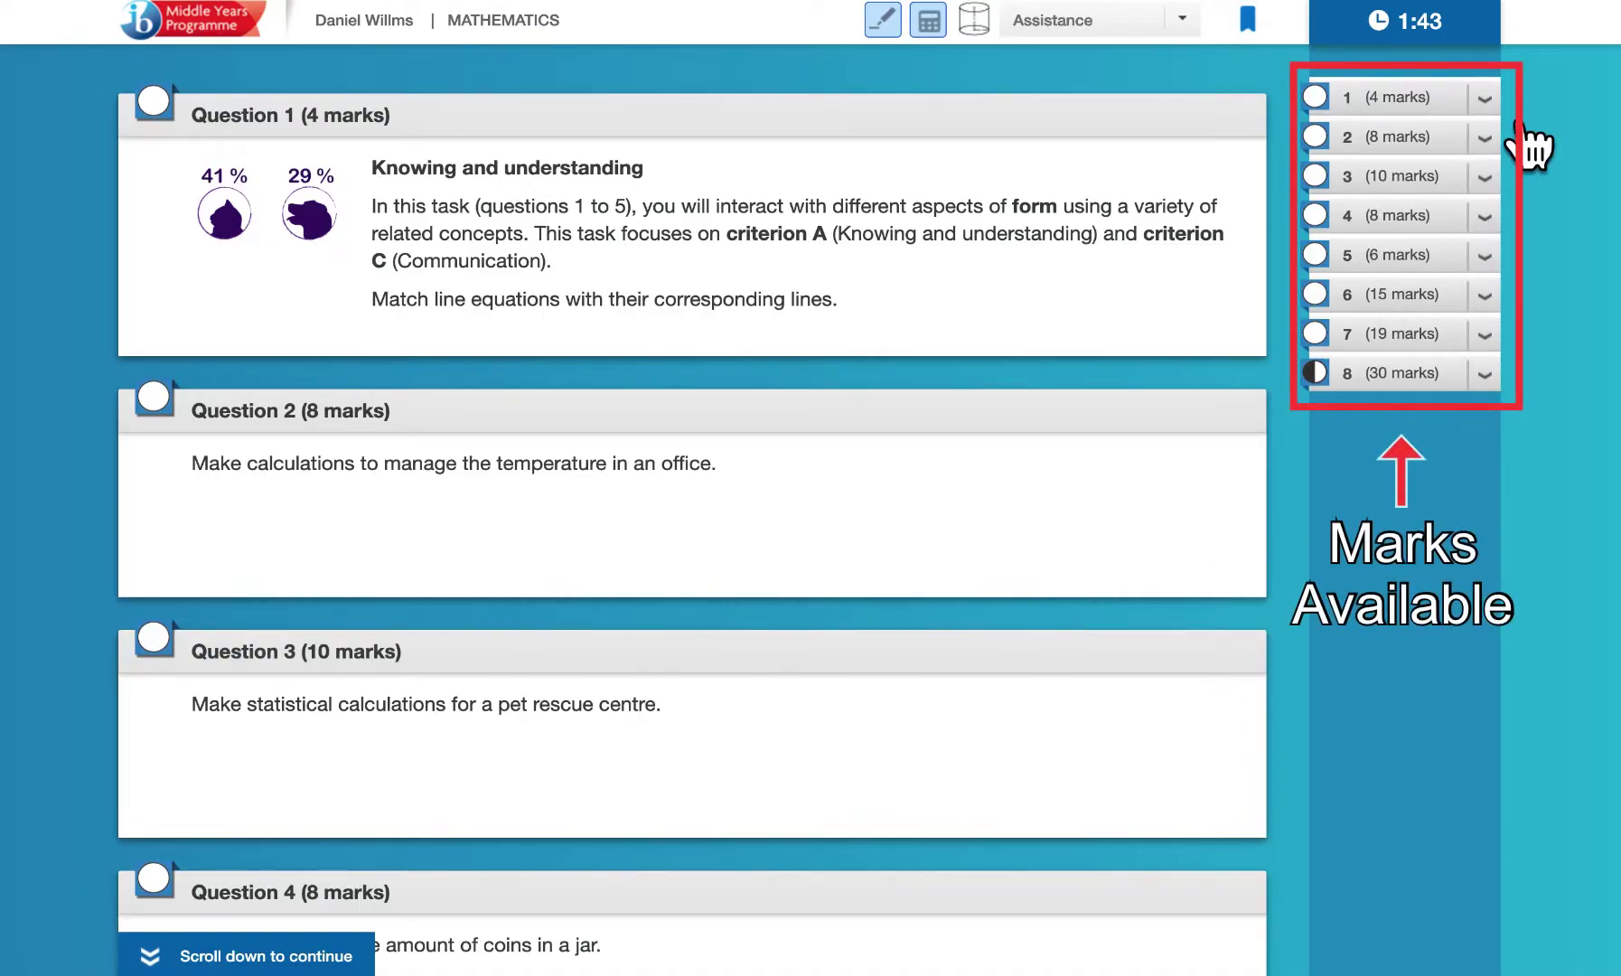
{"action": "left_click", "coordinate": [1485, 98]}
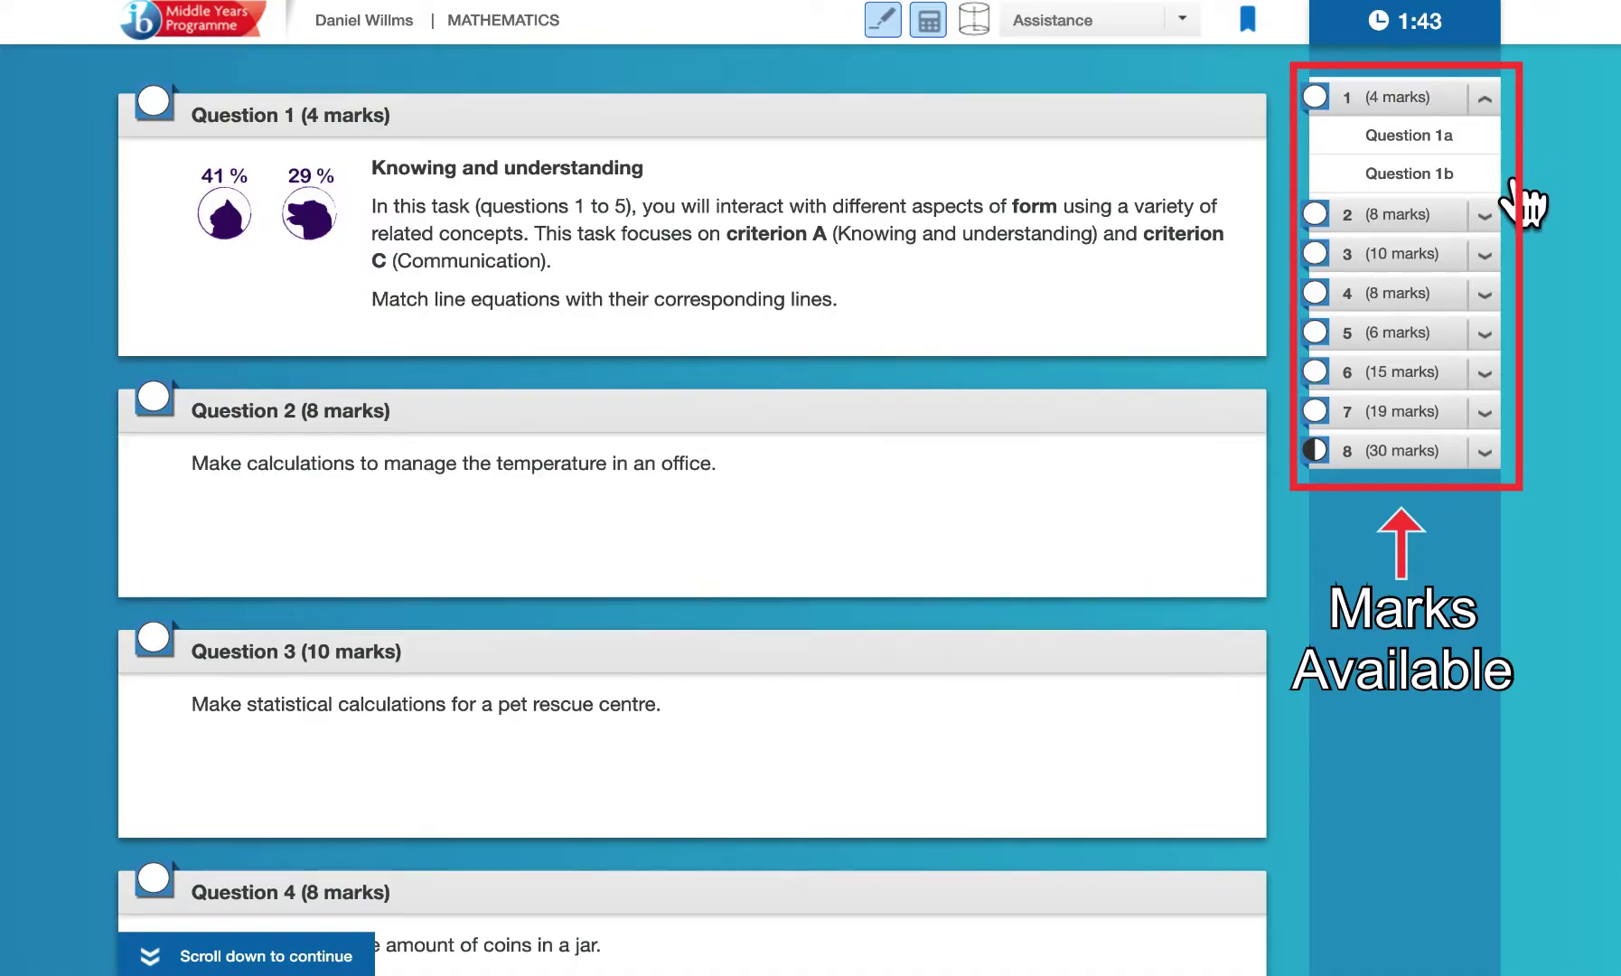
{"action": "left_click", "coordinate": [1516, 124]}
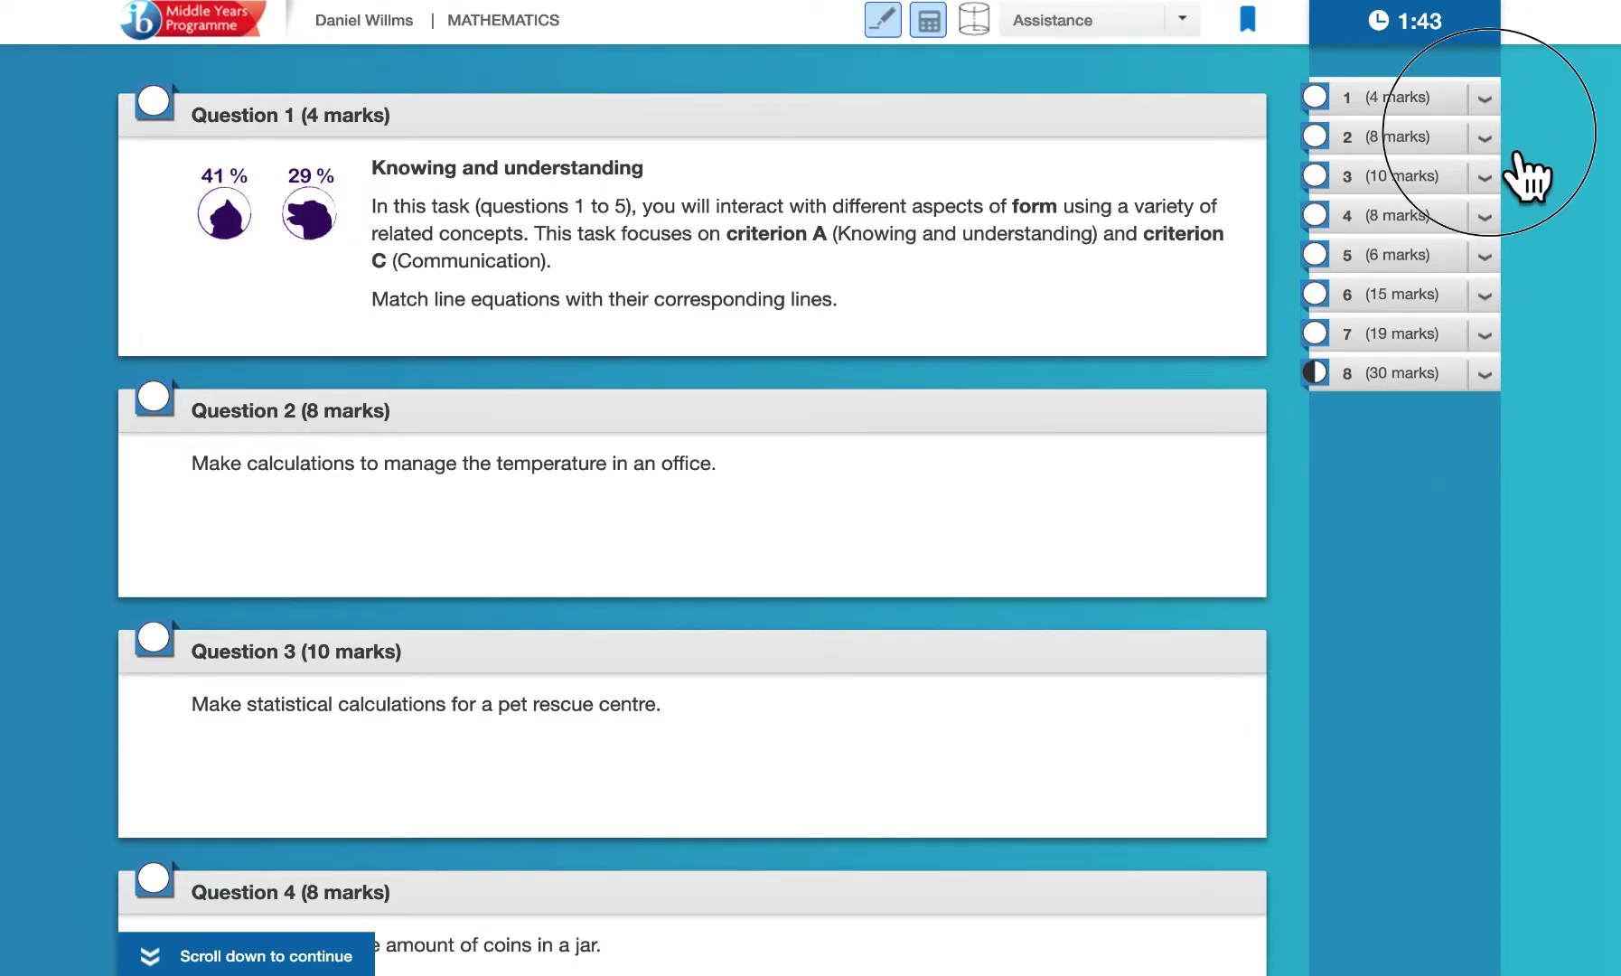
{"action": "left_click", "coordinate": [1516, 149]}
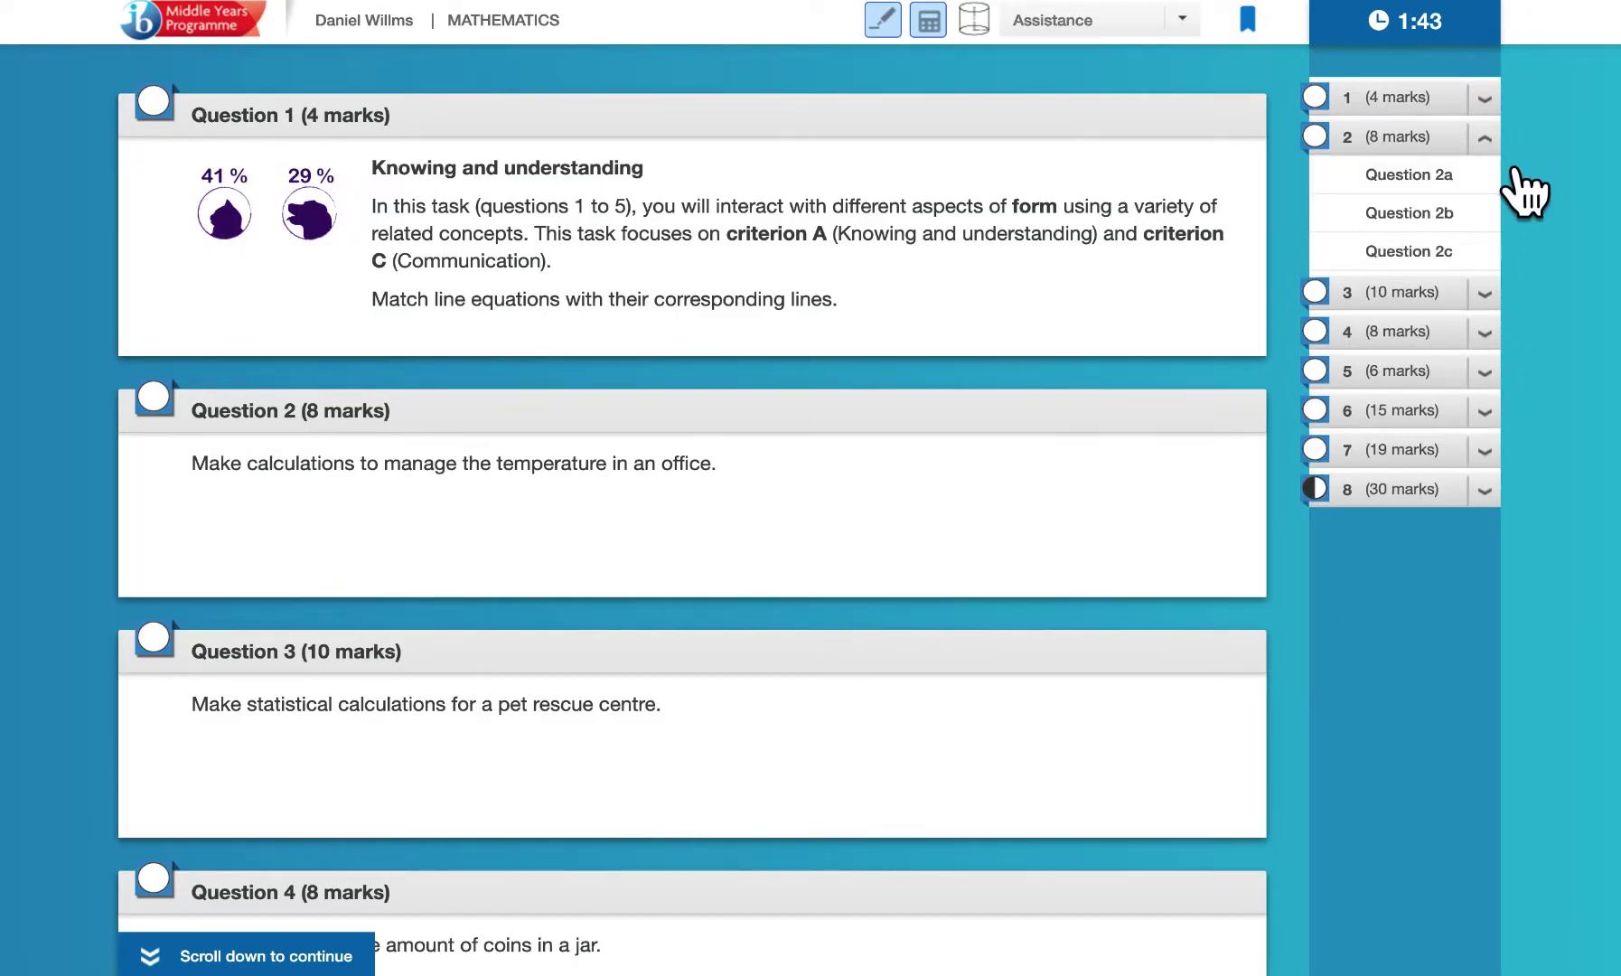
{"action": "left_click", "coordinate": [1514, 172]}
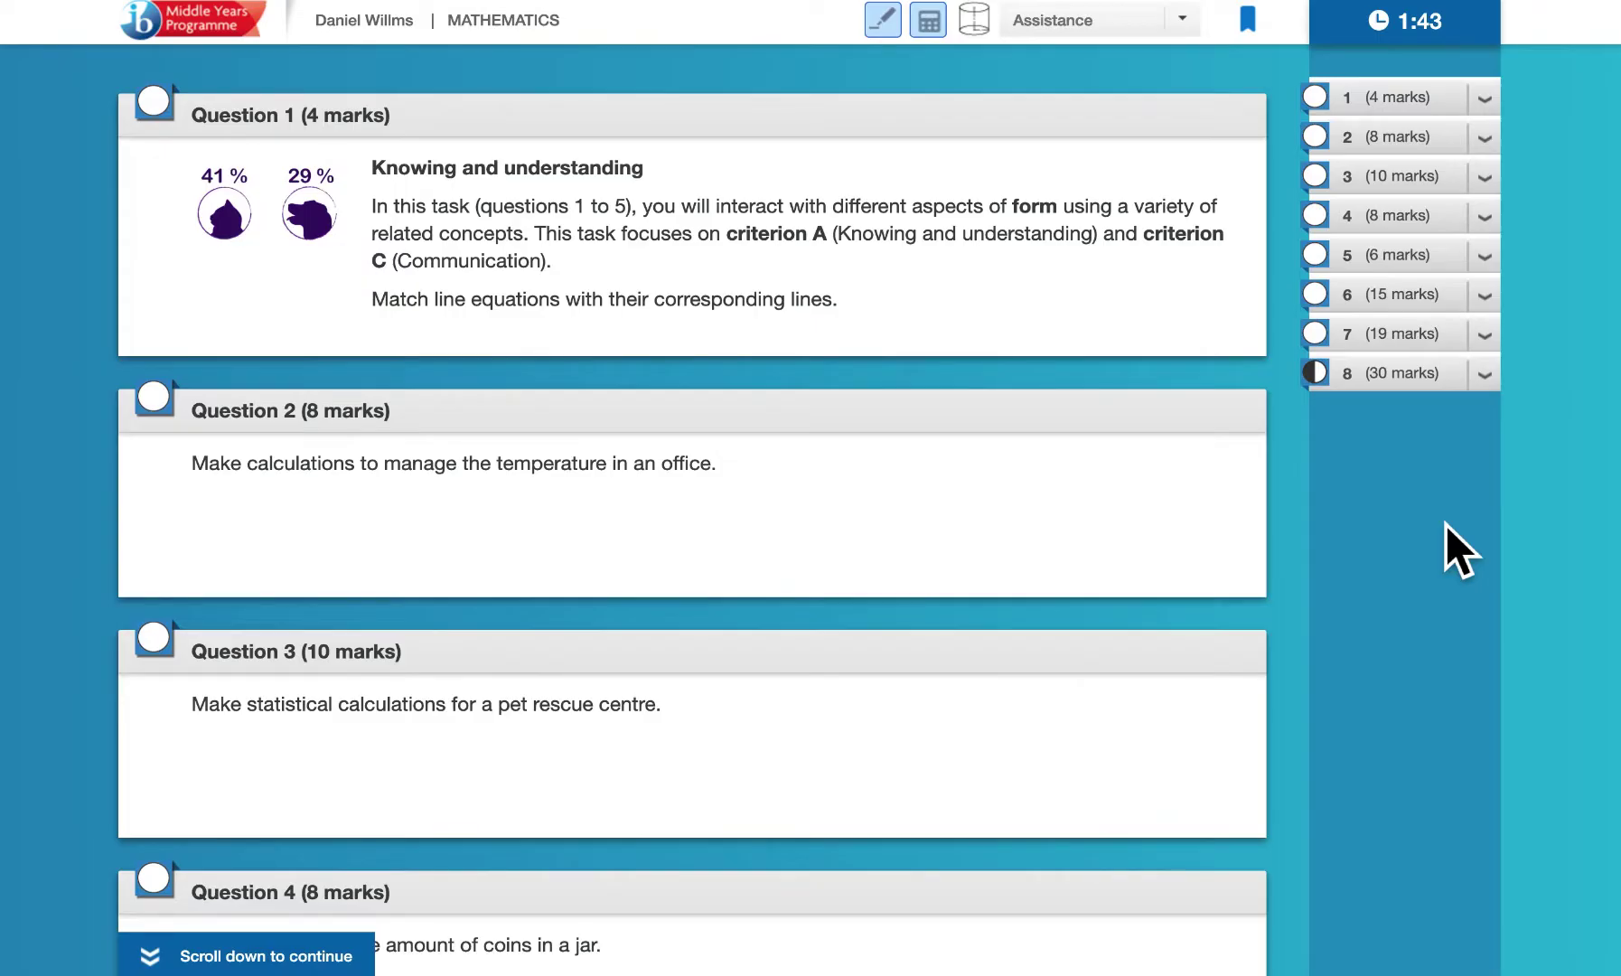
{"action": "scroll", "coordinate": [1447, 524], "scroll_direction": "down", "scroll_amount": 10}
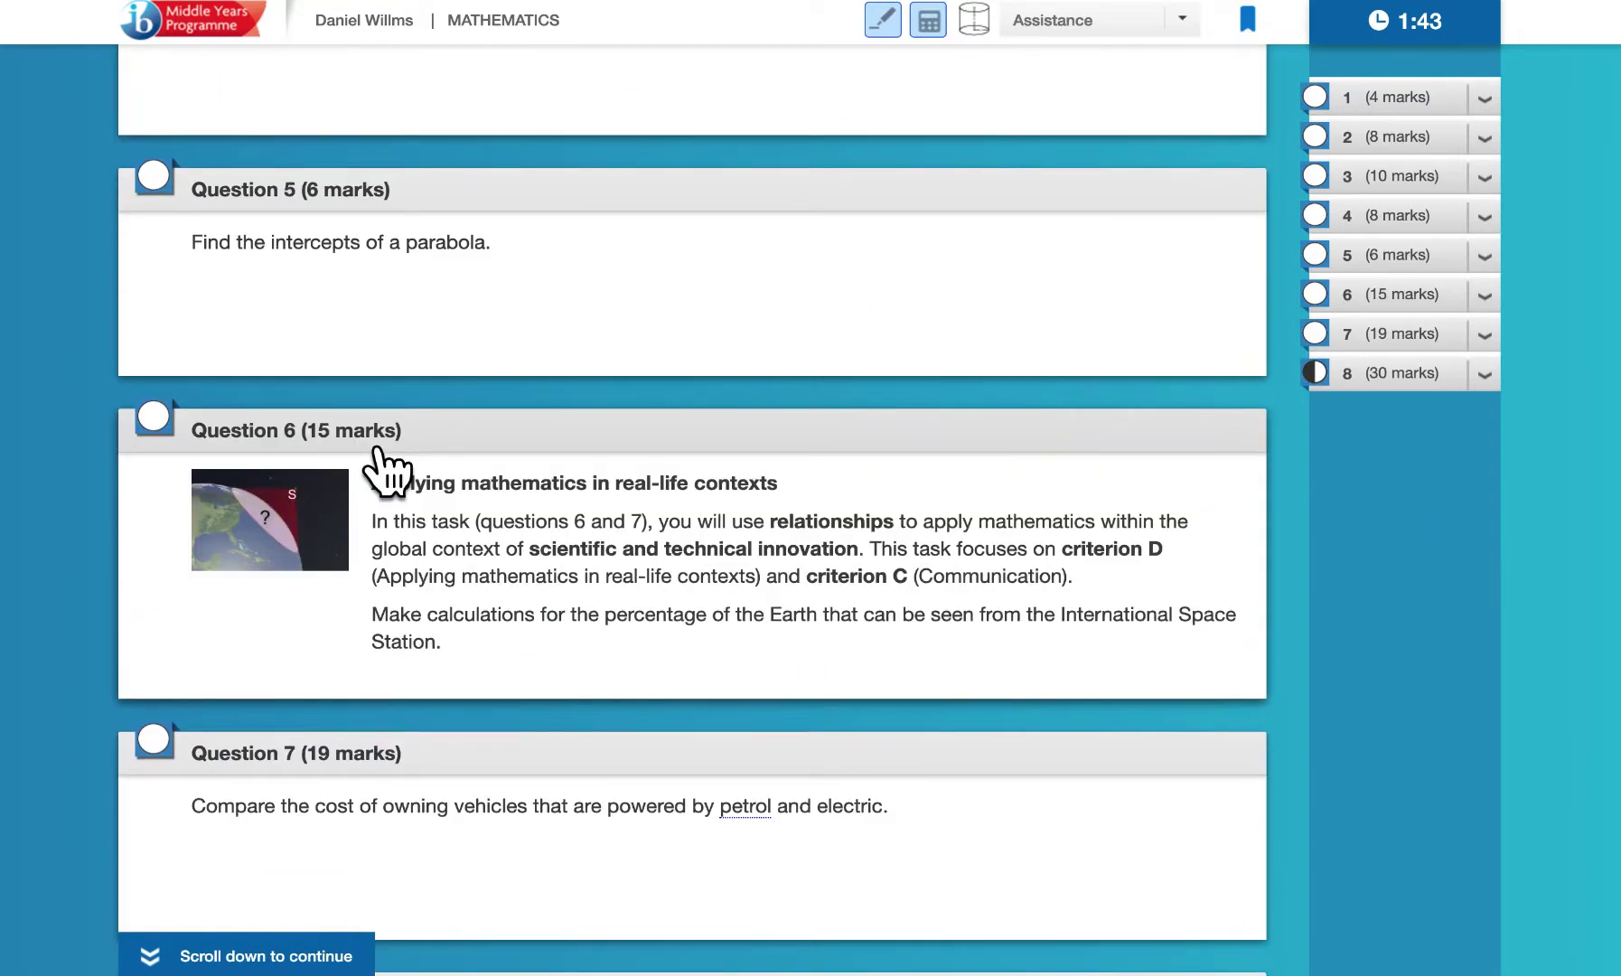
Open the International Space Station question, browse parts 6a–6e, and return to its intro video
{"action": "left_click", "coordinate": [378, 452]}
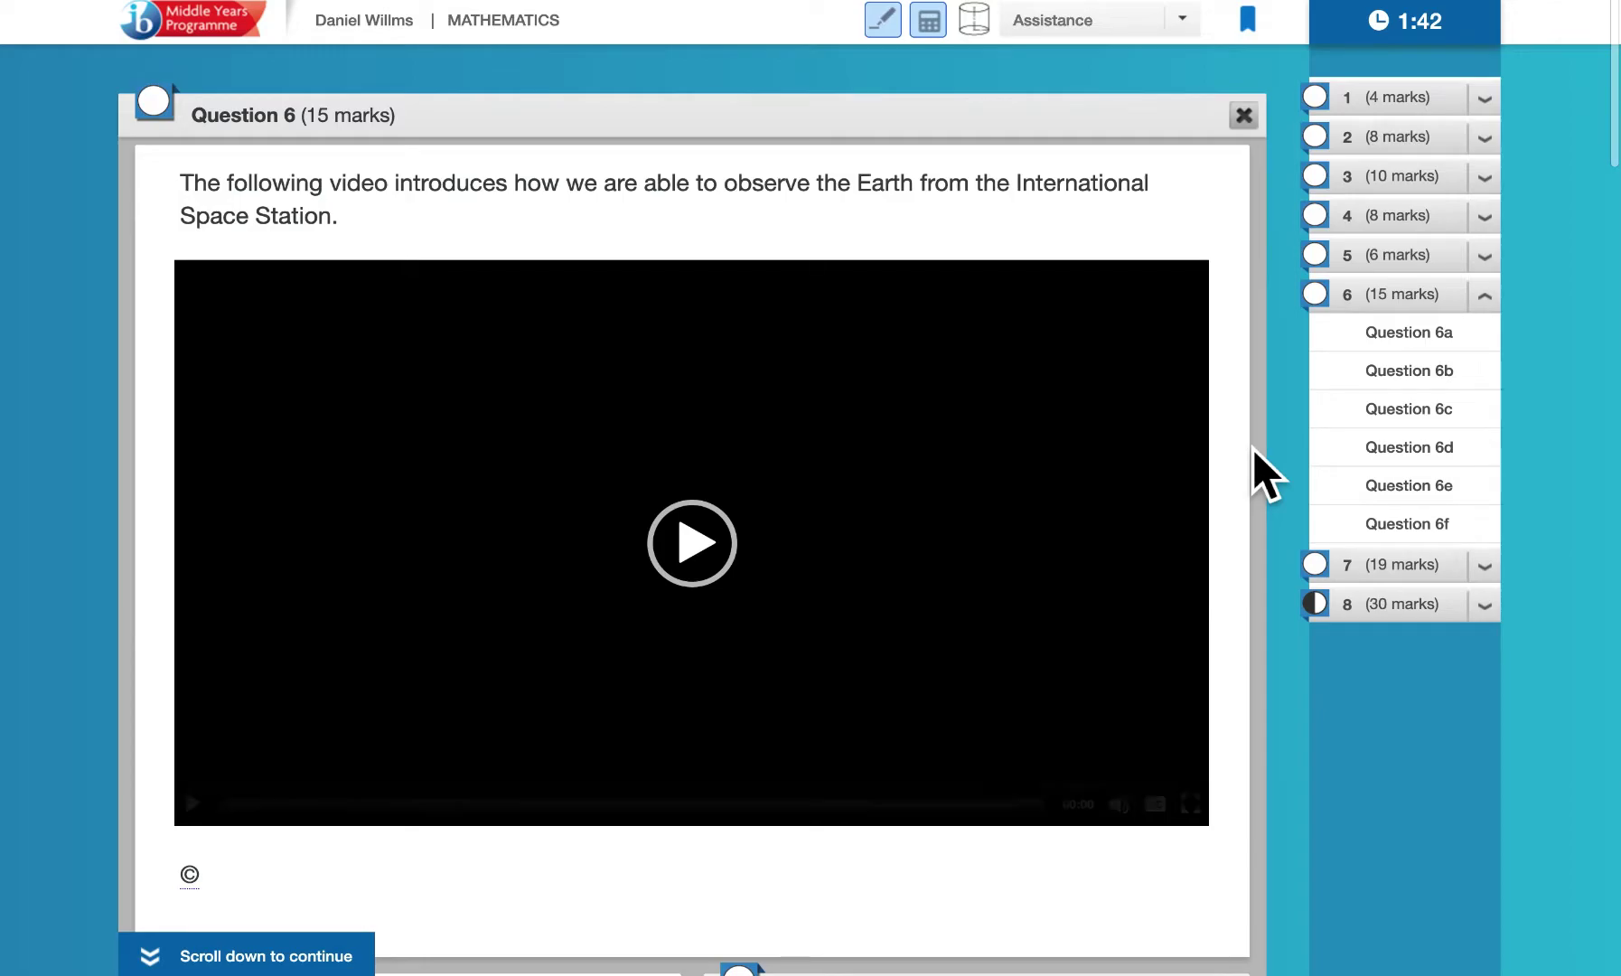
{"action": "scroll", "coordinate": [1252, 449], "scroll_direction": "down", "scroll_amount": 3}
{"action": "scroll", "coordinate": [1253, 448], "scroll_direction": "up", "scroll_amount": 1}
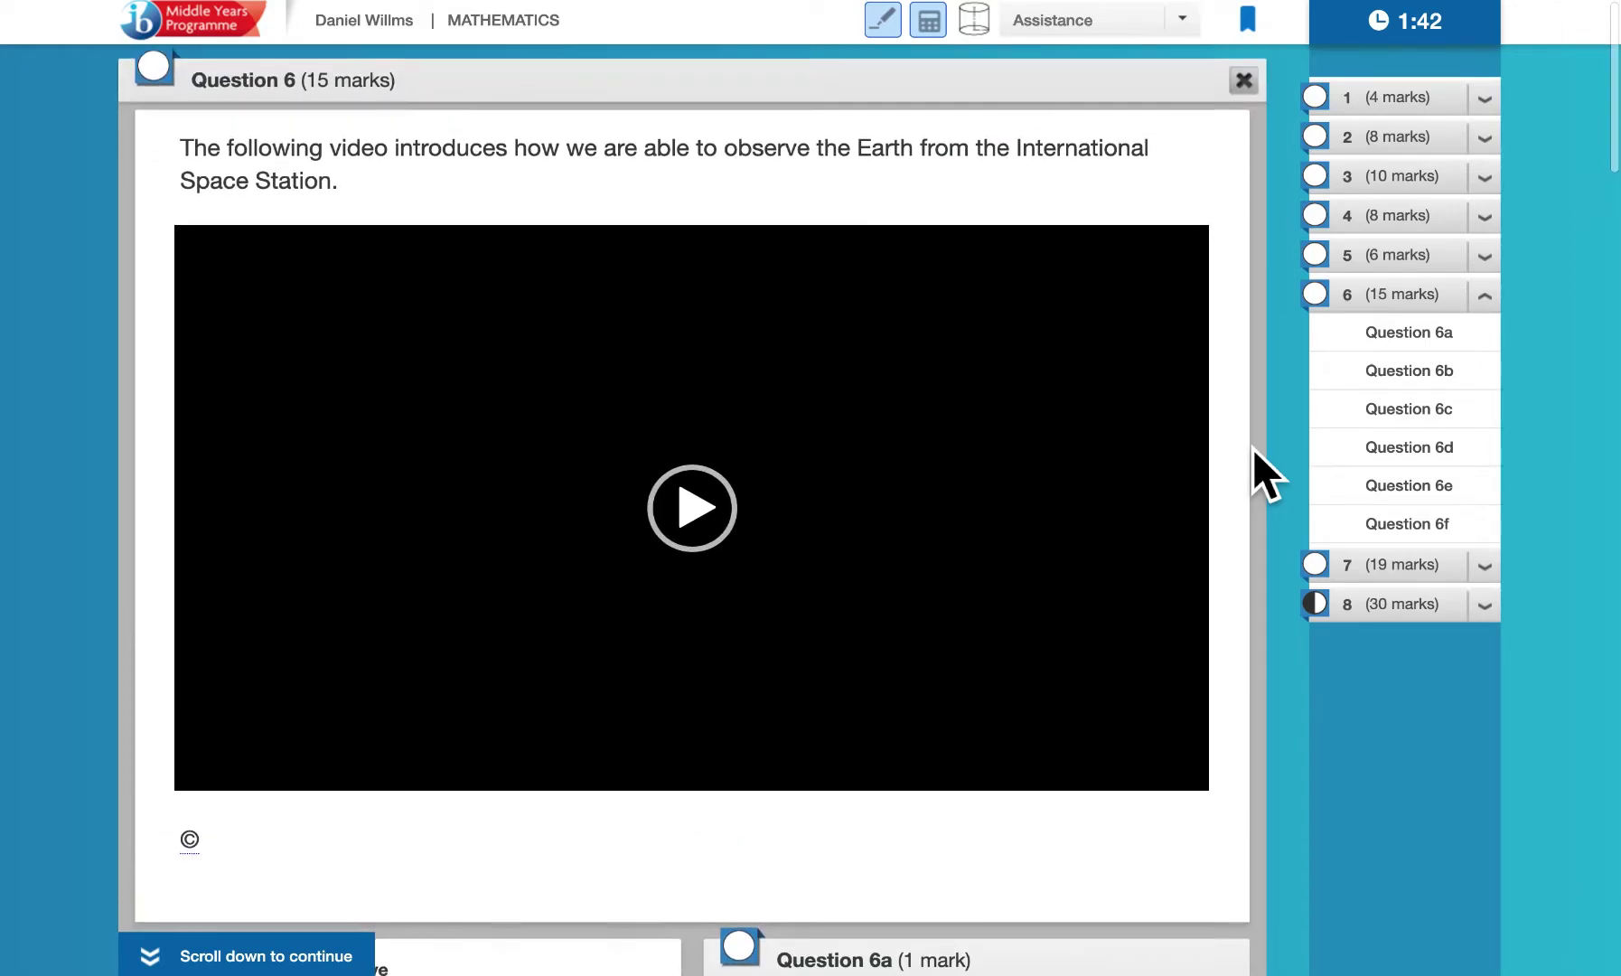
{"action": "scroll", "coordinate": [1252, 448], "scroll_direction": "down", "scroll_amount": 3}
{"action": "scroll", "coordinate": [1253, 448], "scroll_direction": "down", "scroll_amount": 3}
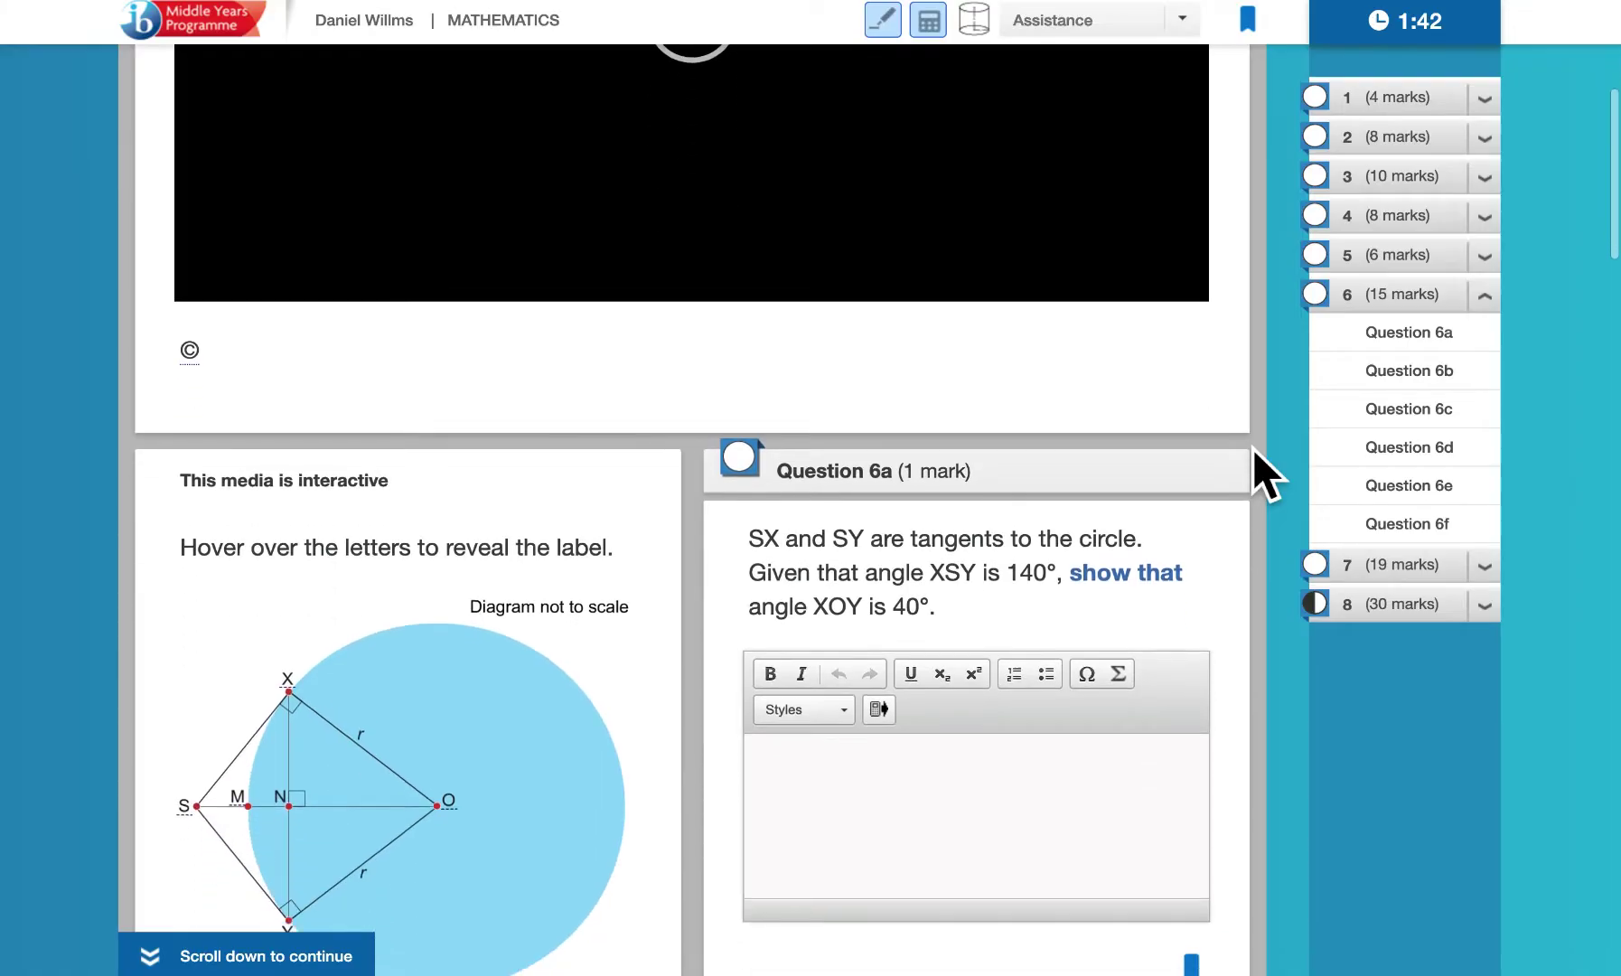
{"action": "scroll", "coordinate": [1252, 448], "scroll_direction": "down", "scroll_amount": 5}
{"action": "scroll", "coordinate": [1252, 448], "scroll_direction": "down", "scroll_amount": 10}
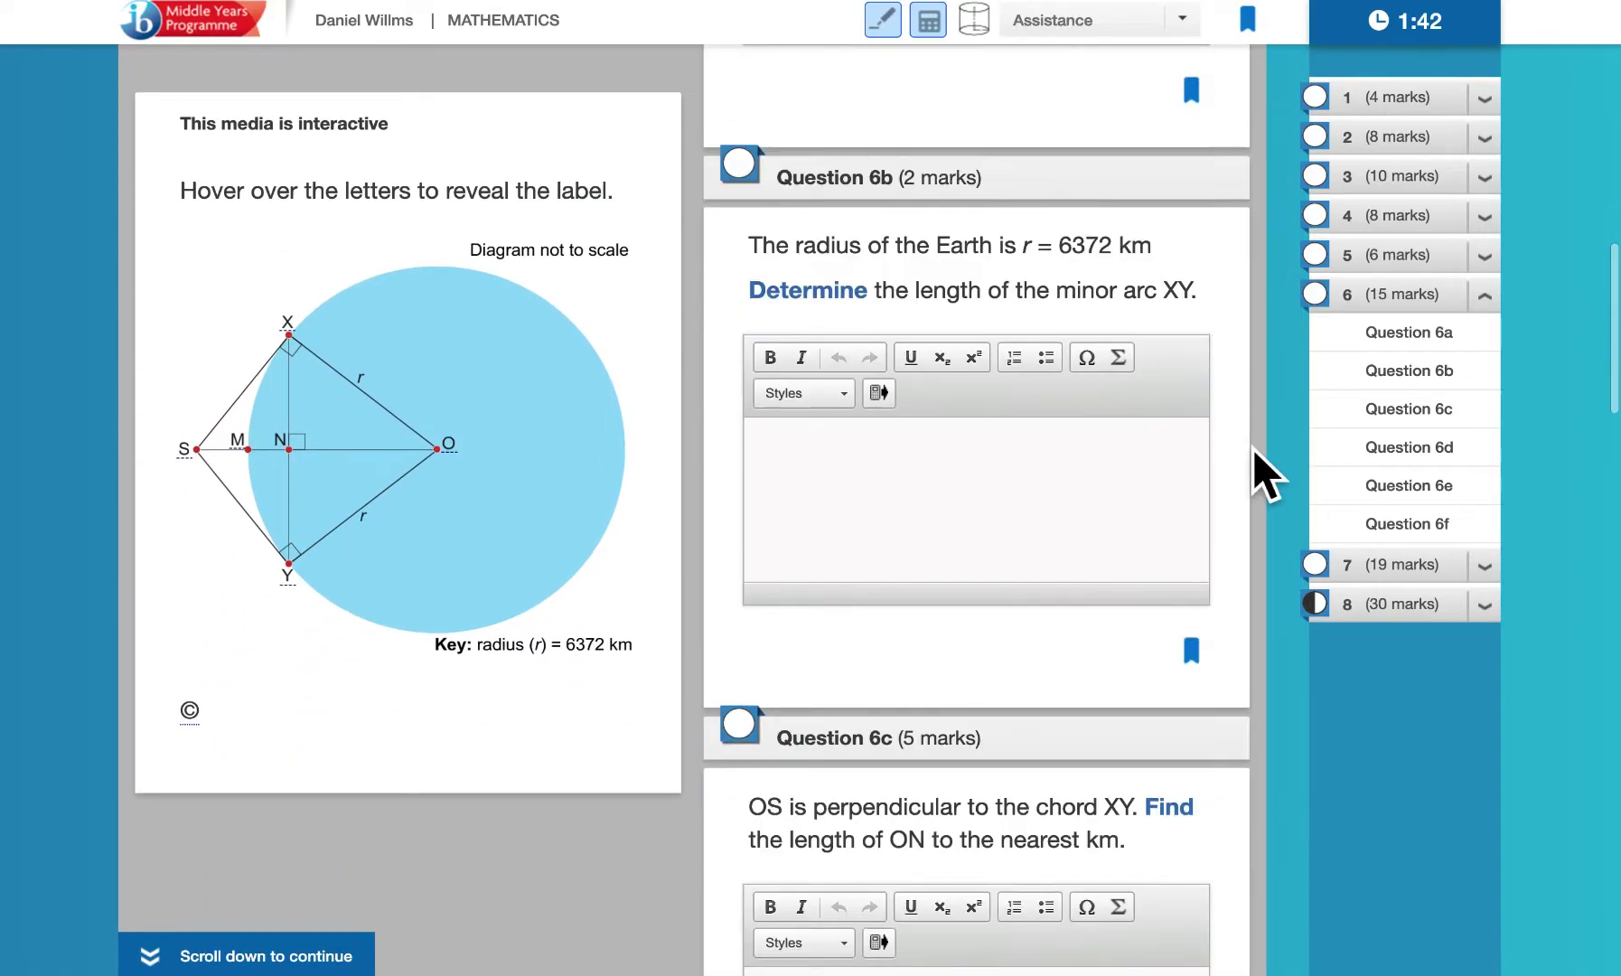
{"action": "scroll", "coordinate": [1252, 448], "scroll_direction": "down", "scroll_amount": 4}
{"action": "scroll", "coordinate": [1252, 448], "scroll_direction": "down", "scroll_amount": 10}
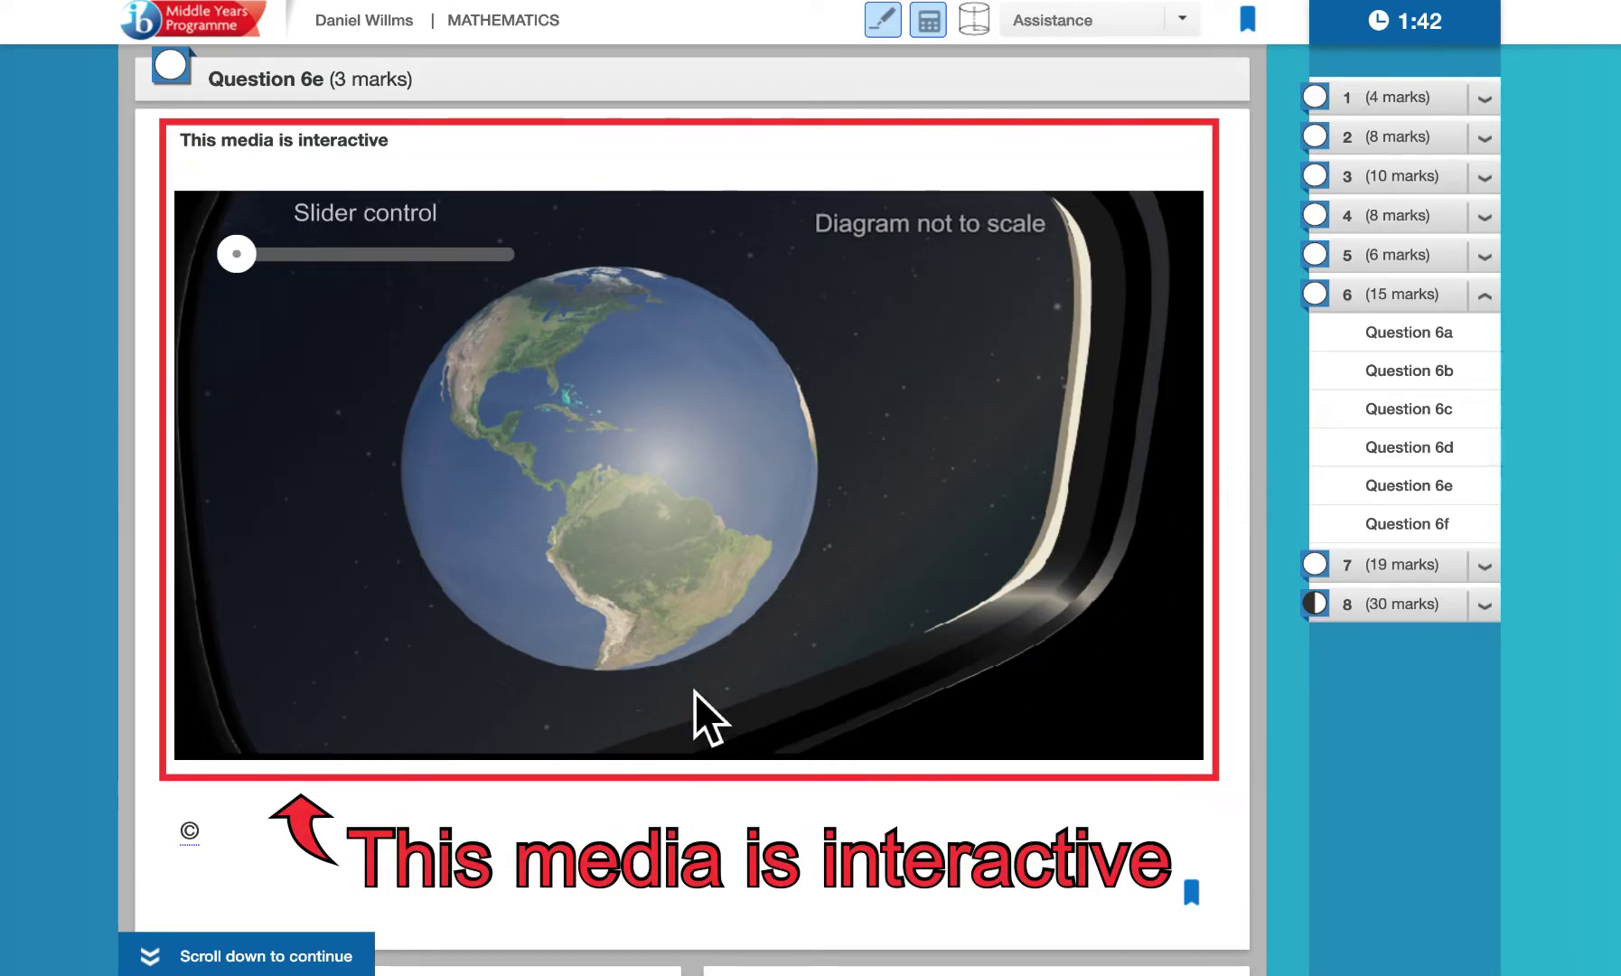
{"action": "scroll", "coordinate": [960, 795], "scroll_direction": "down", "scroll_amount": 5}
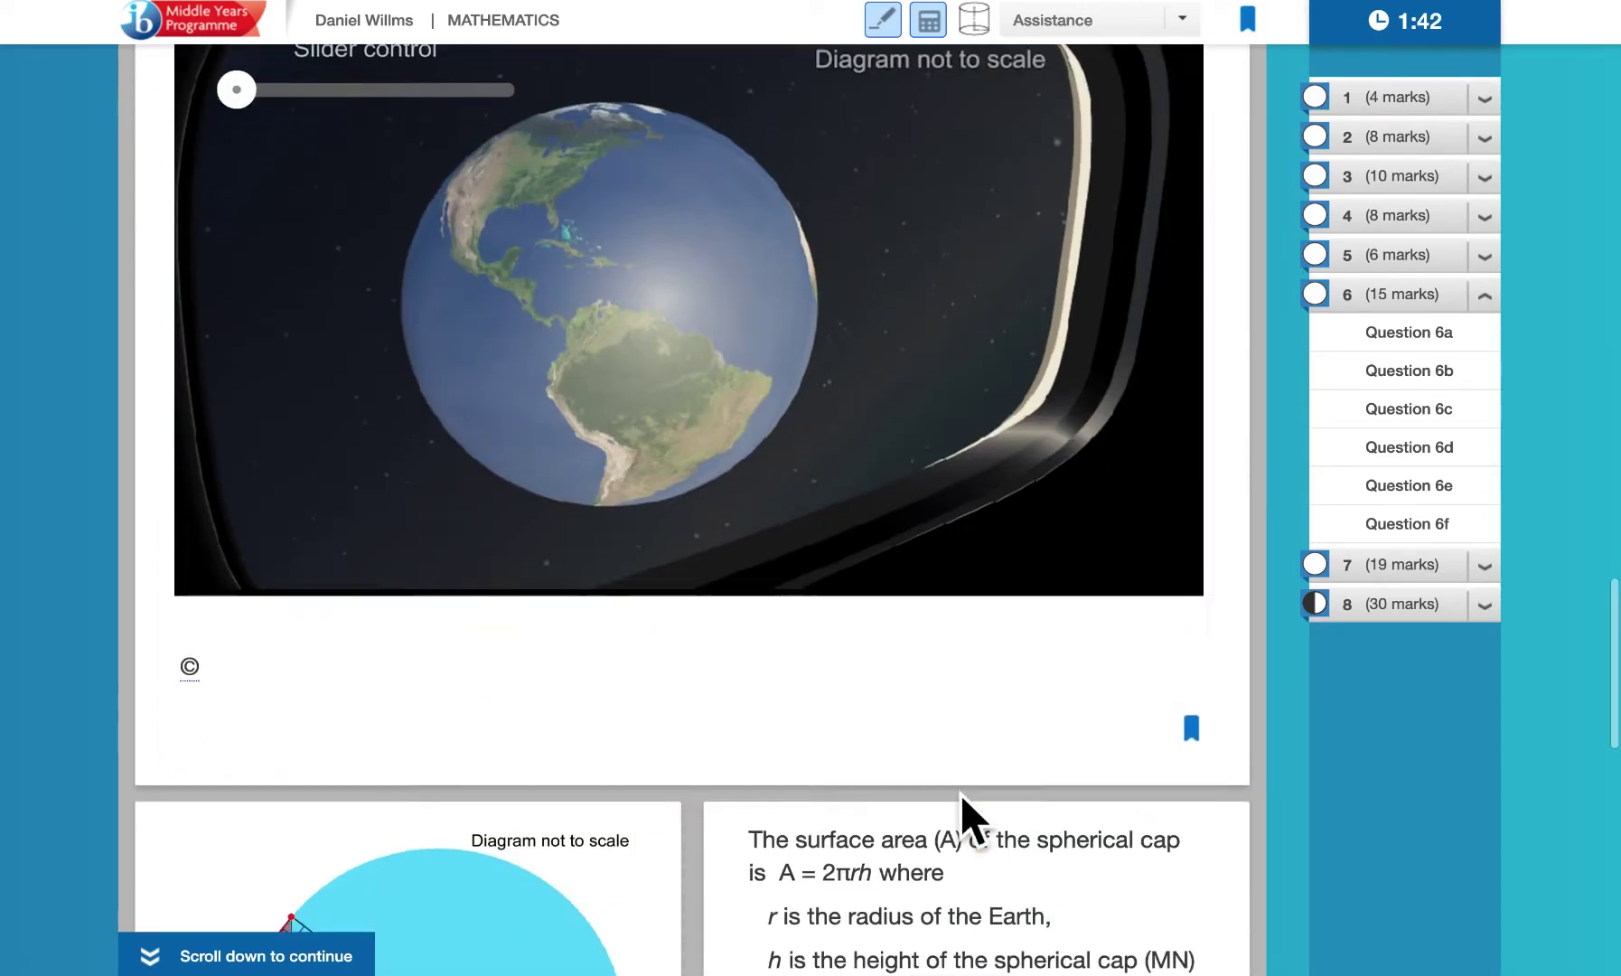
{"action": "scroll", "coordinate": [960, 795], "scroll_direction": "down", "scroll_amount": 10}
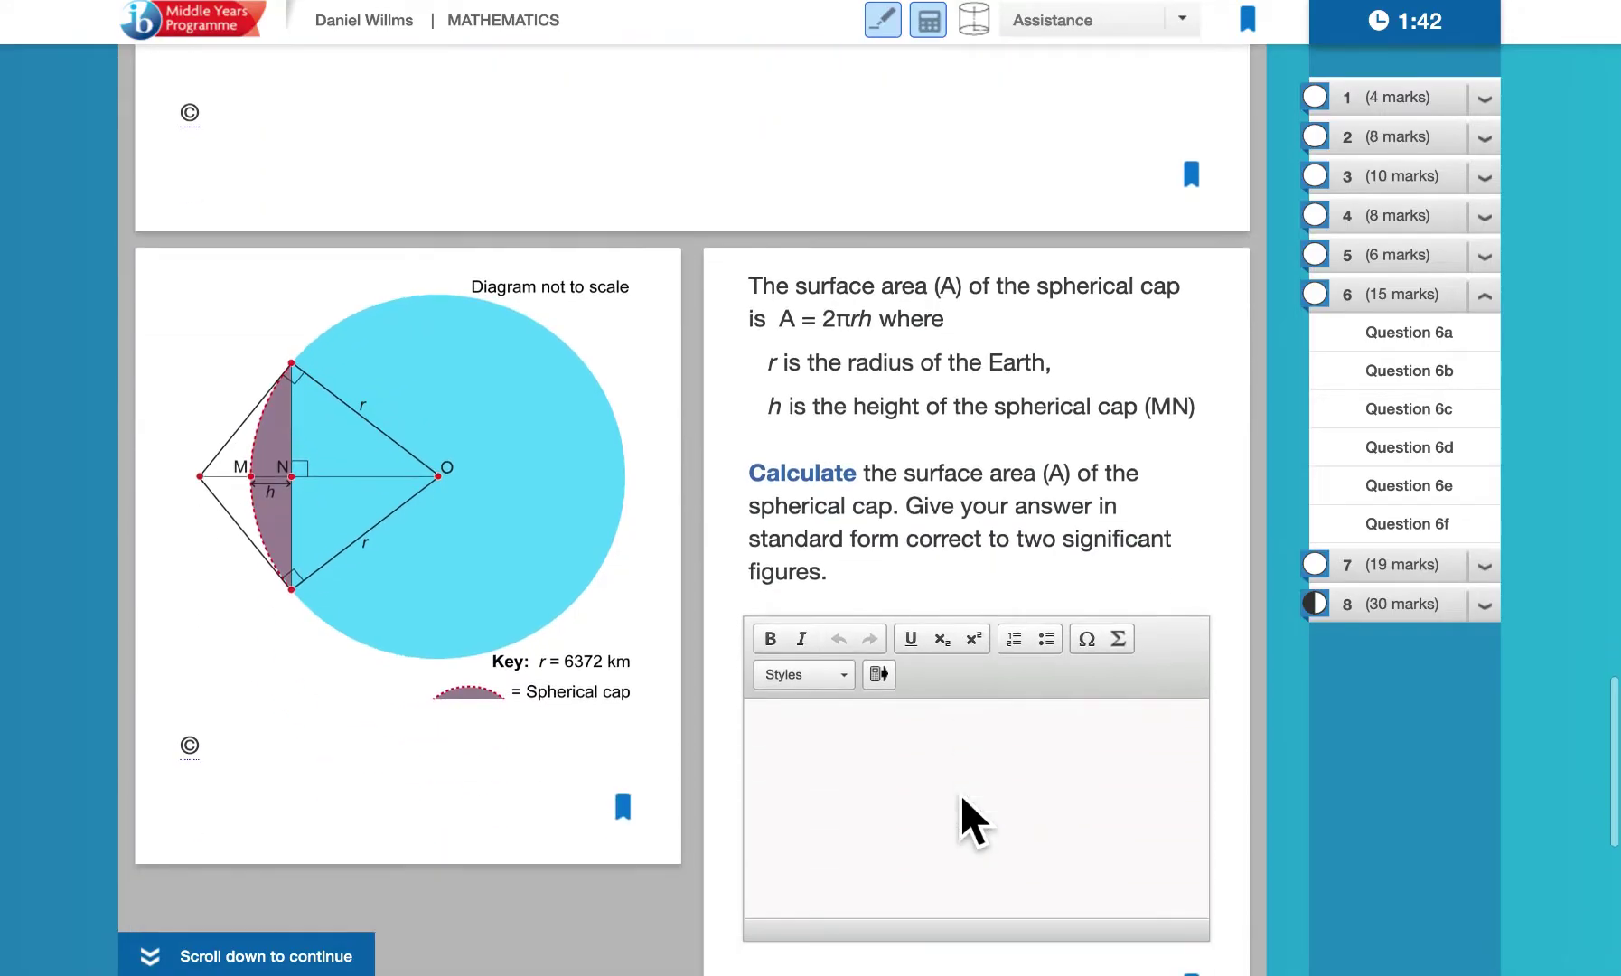
{"action": "scroll", "coordinate": [780, 669], "scroll_direction": "up", "scroll_amount": 15}
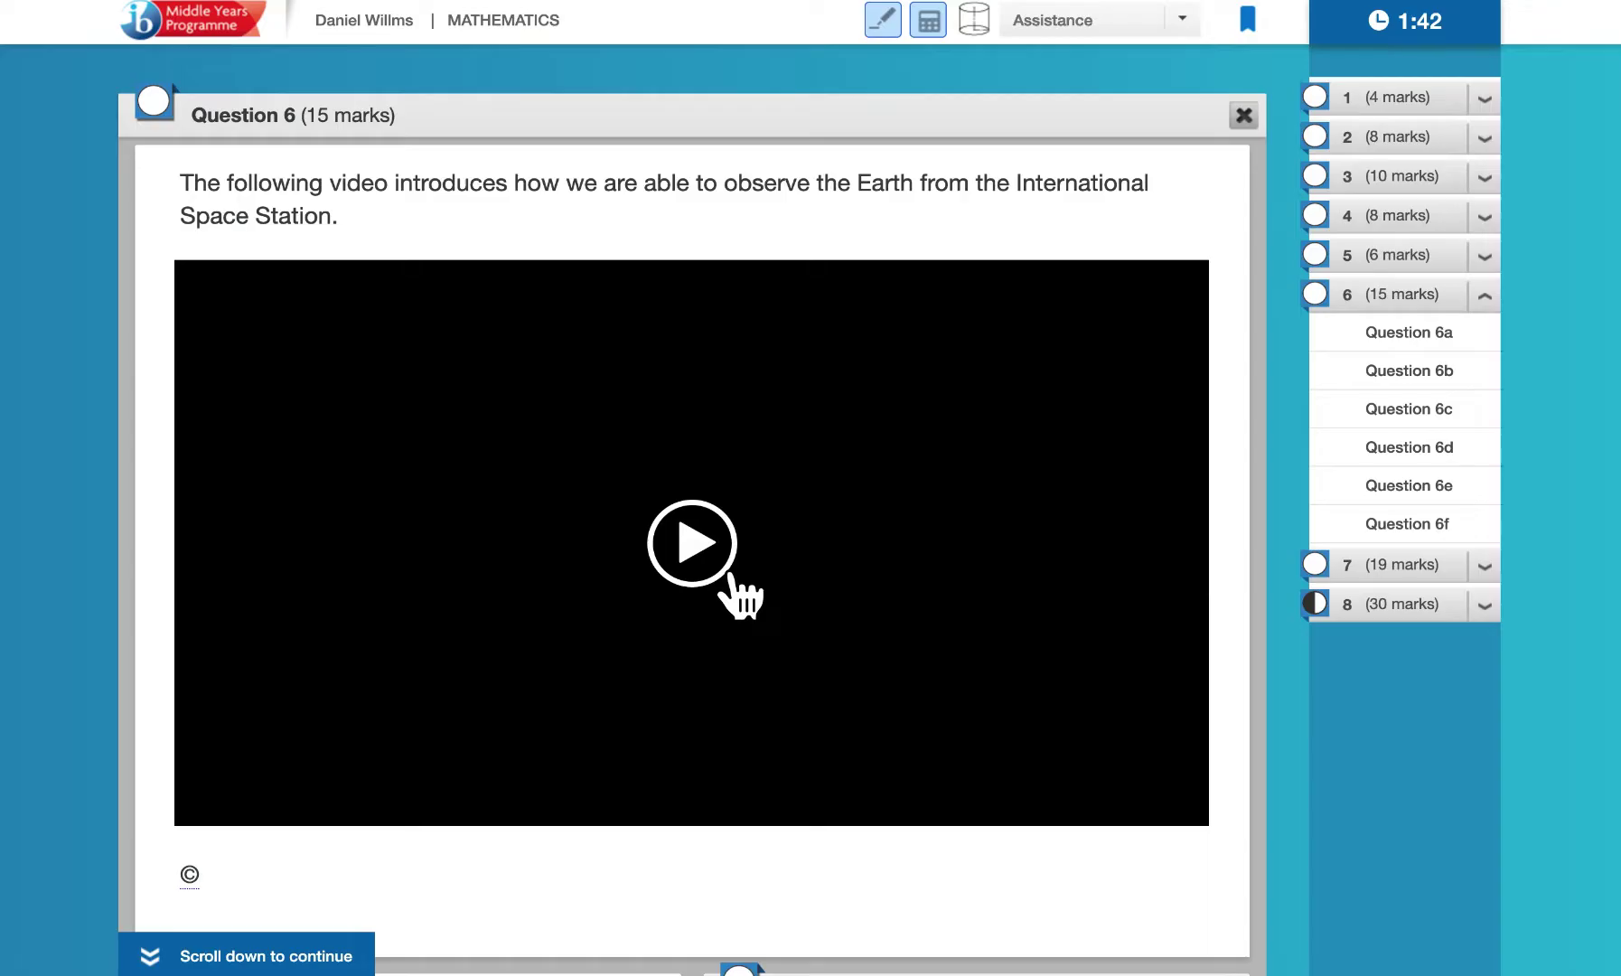
Play Question 6's Earth-observation intro video to 00:17, bringing Question 6a on tangents into view
{"action": "left_click", "coordinate": [712, 559]}
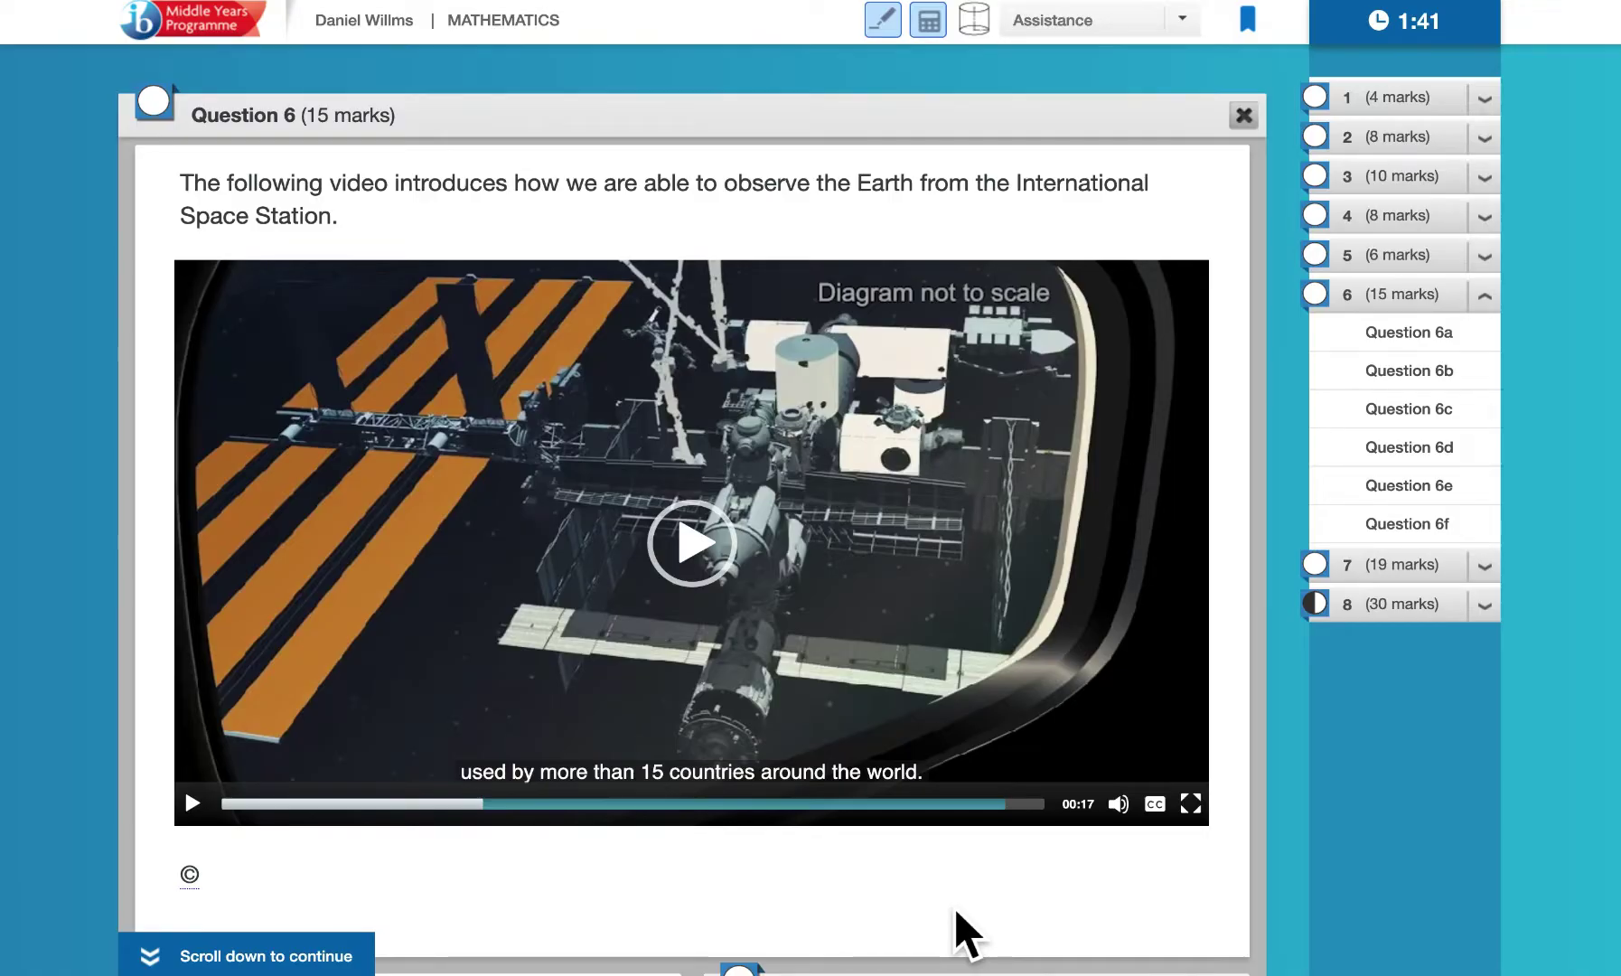
{"action": "scroll", "coordinate": [953, 907], "scroll_direction": "down", "scroll_amount": 7}
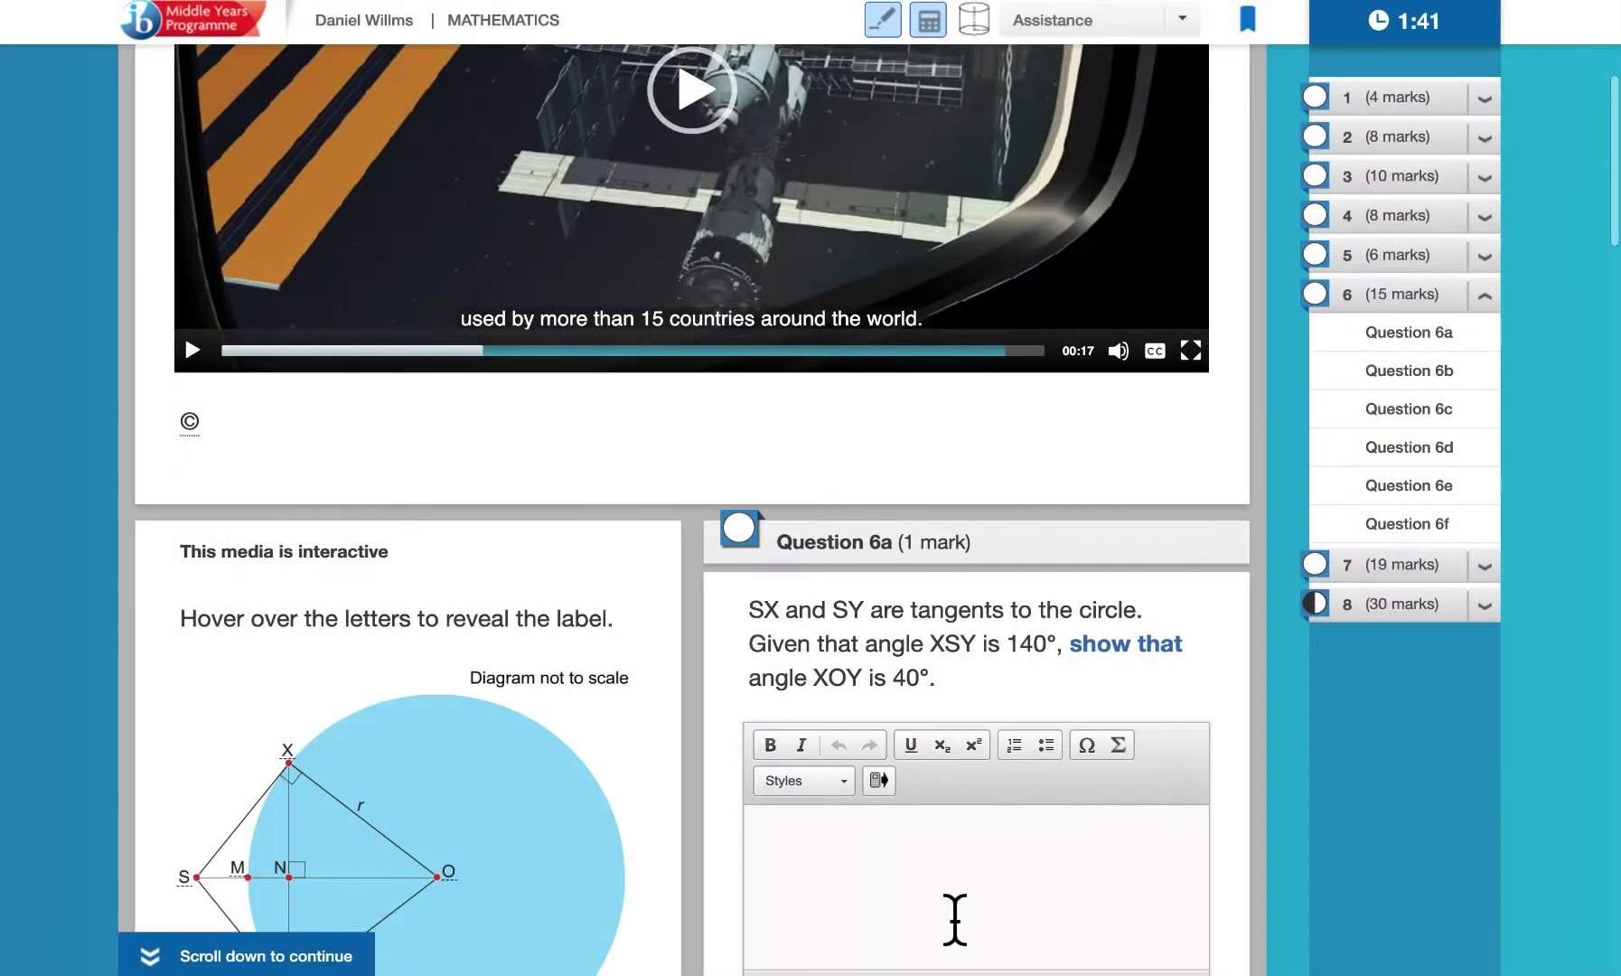
Reach Question 6e's interactive Earth view and drag its slider right so viewpoint S appears
{"action": "scroll", "coordinate": [953, 922], "scroll_direction": "down", "scroll_amount": 3}
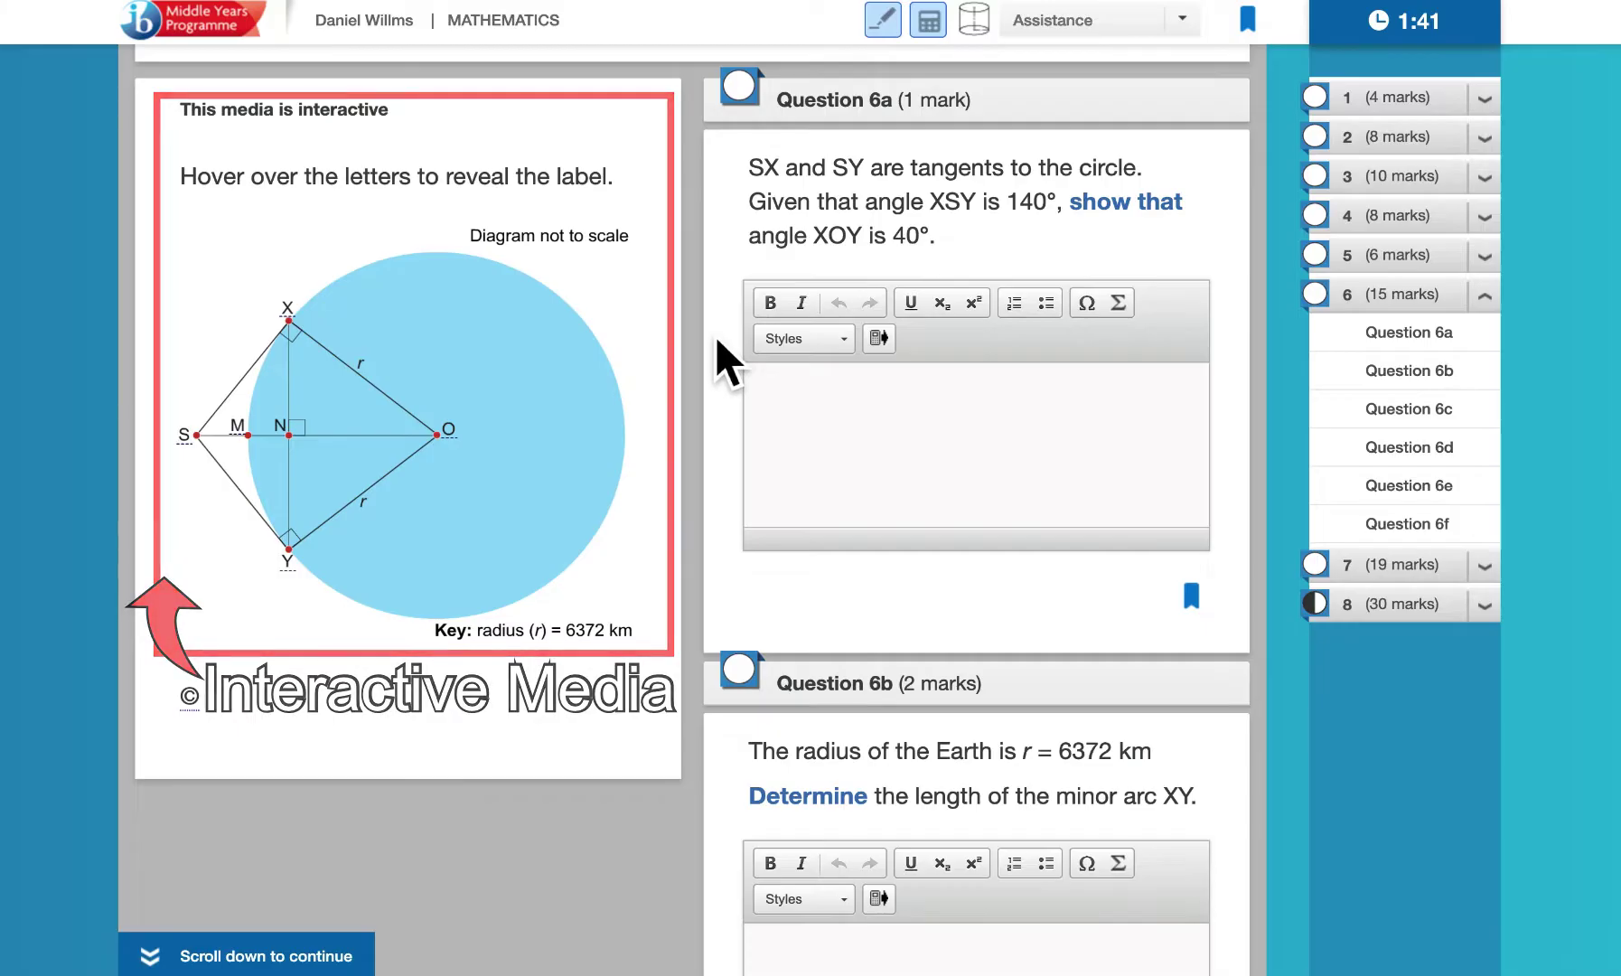
{"action": "scroll", "coordinate": [724, 362], "scroll_direction": "down", "scroll_amount": 2}
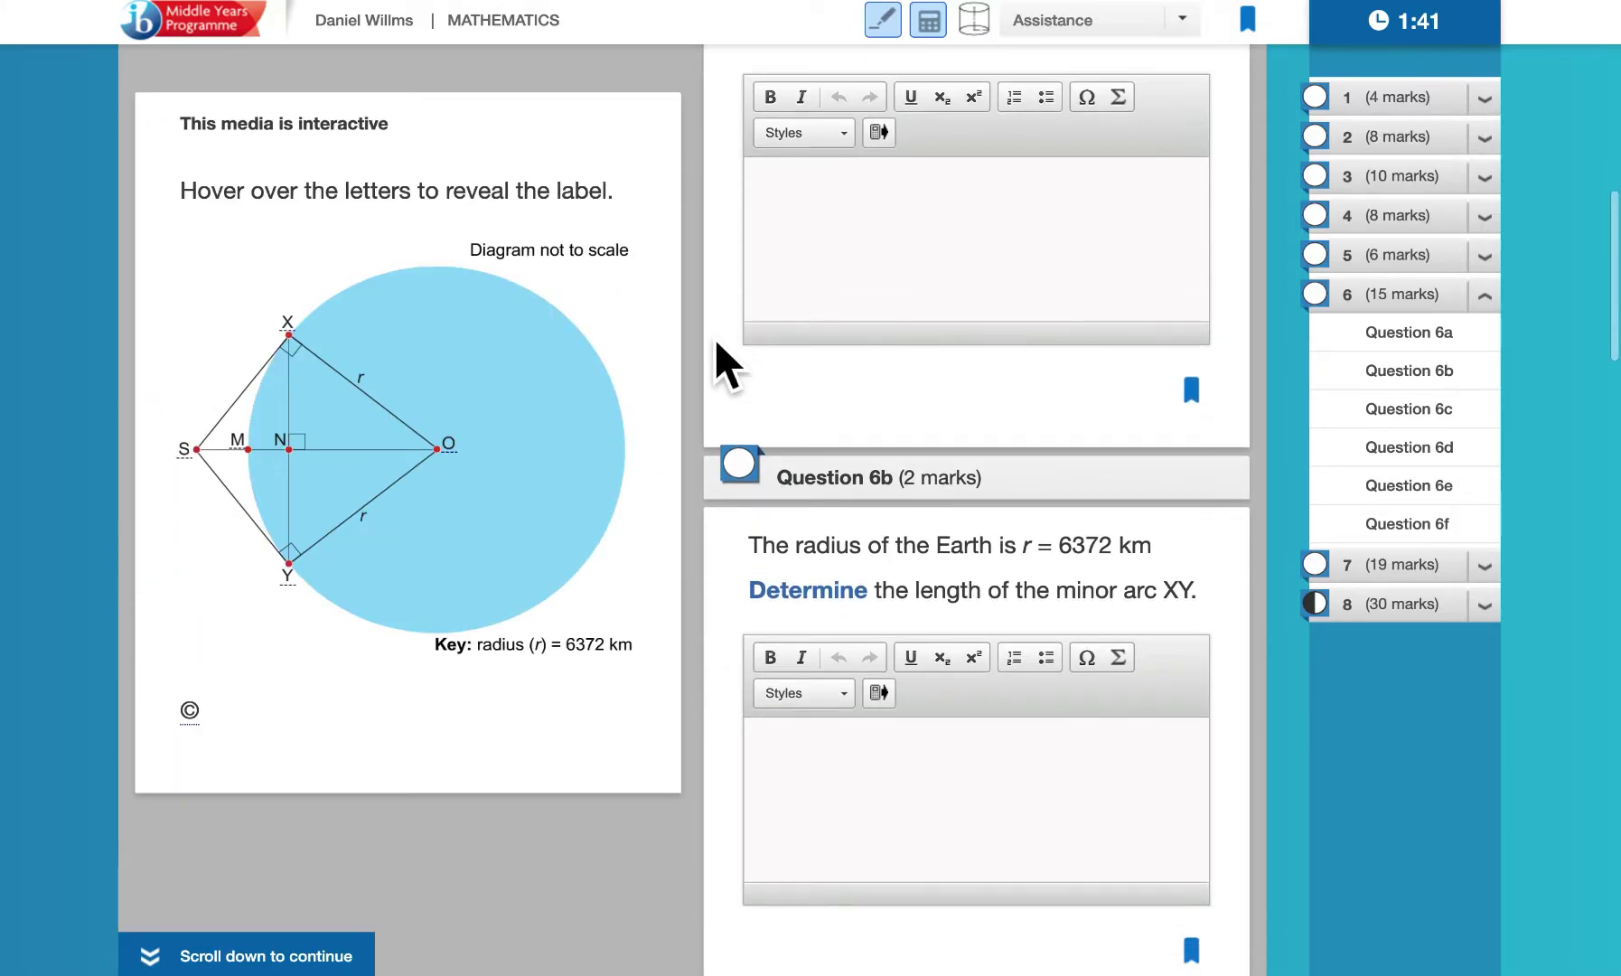
{"action": "scroll", "coordinate": [716, 344], "scroll_direction": "down", "scroll_amount": 3}
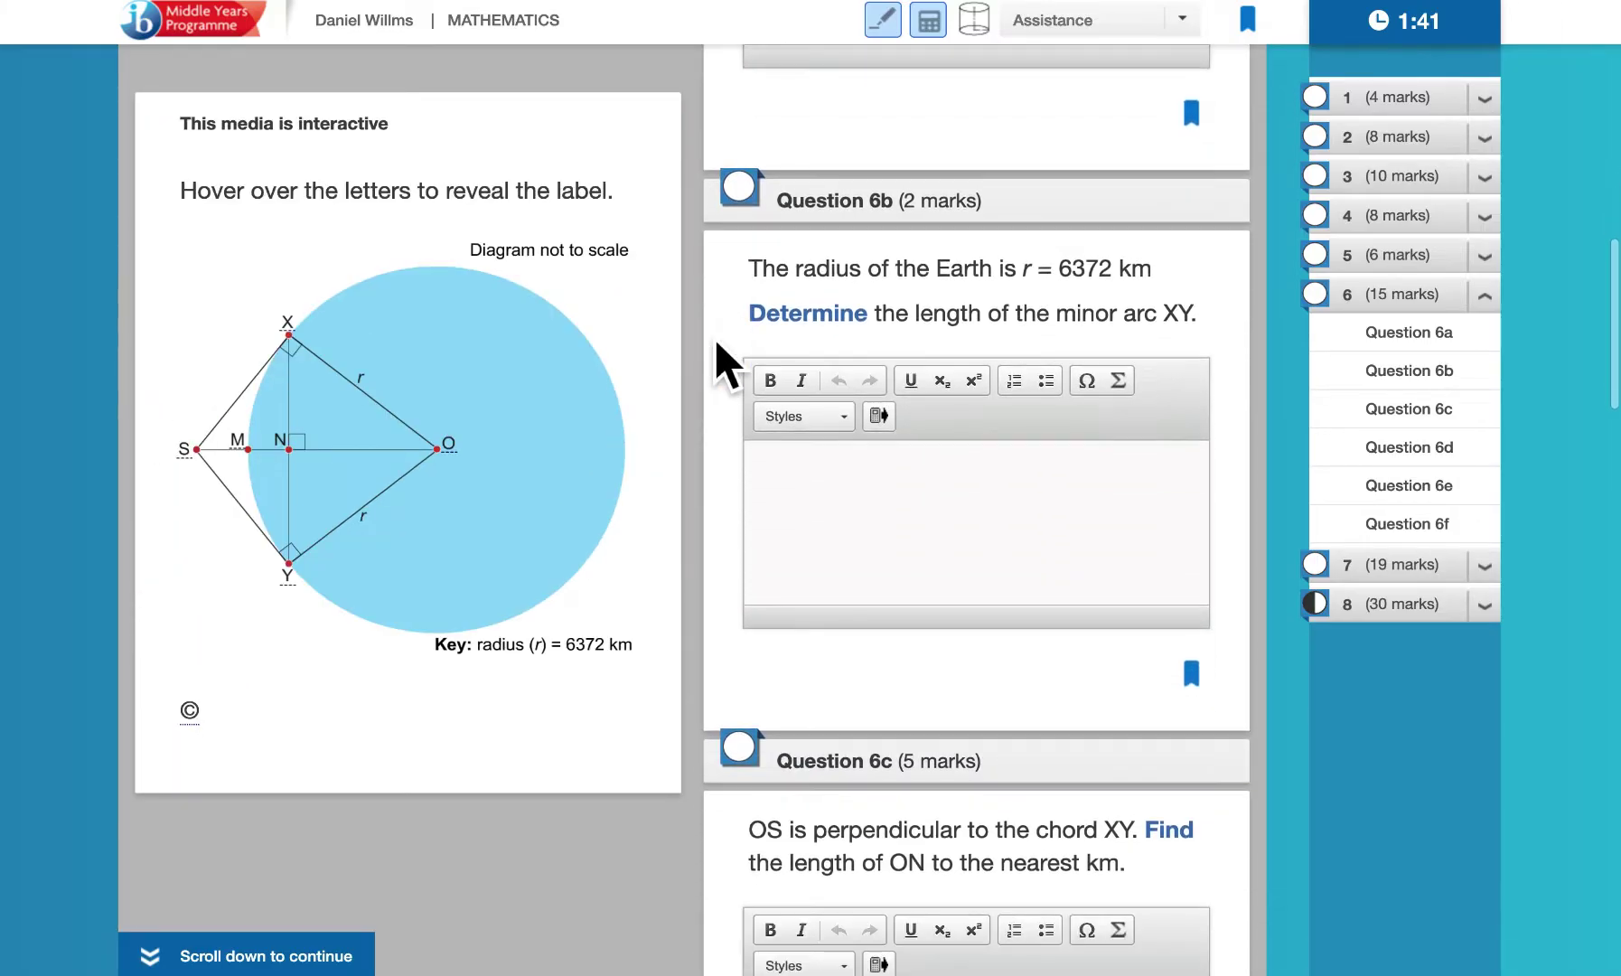
{"action": "scroll", "coordinate": [714, 340], "scroll_direction": "down", "scroll_amount": 2}
{"action": "scroll", "coordinate": [714, 339], "scroll_direction": "down", "scroll_amount": 2}
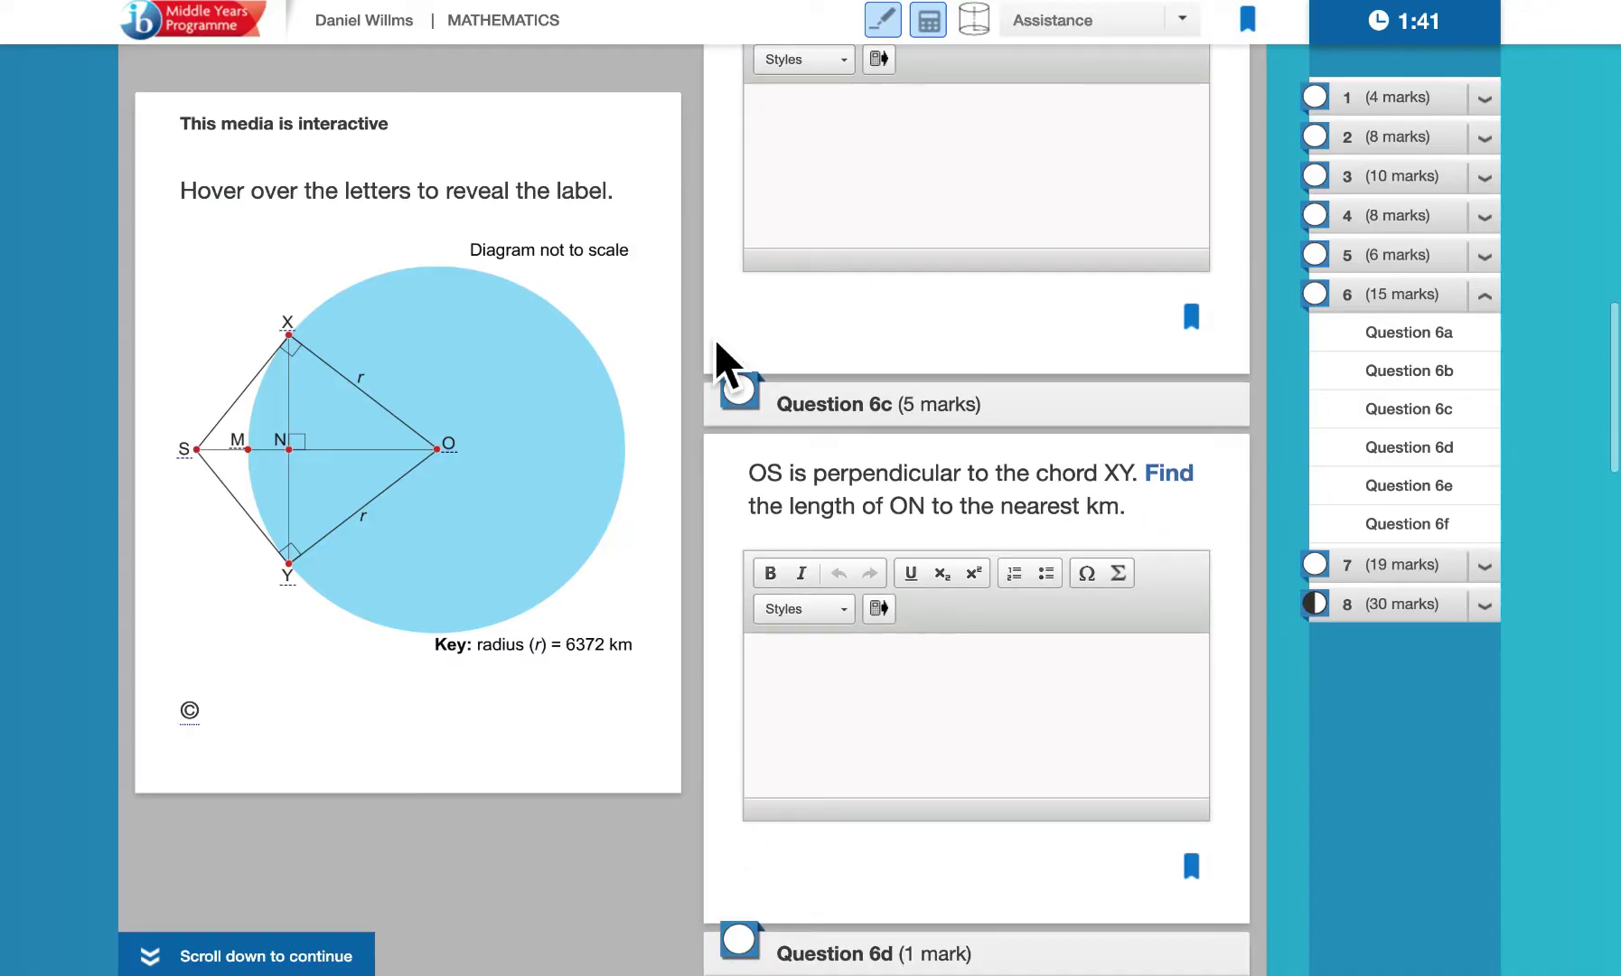
{"action": "scroll", "coordinate": [714, 340], "scroll_direction": "down", "scroll_amount": 5}
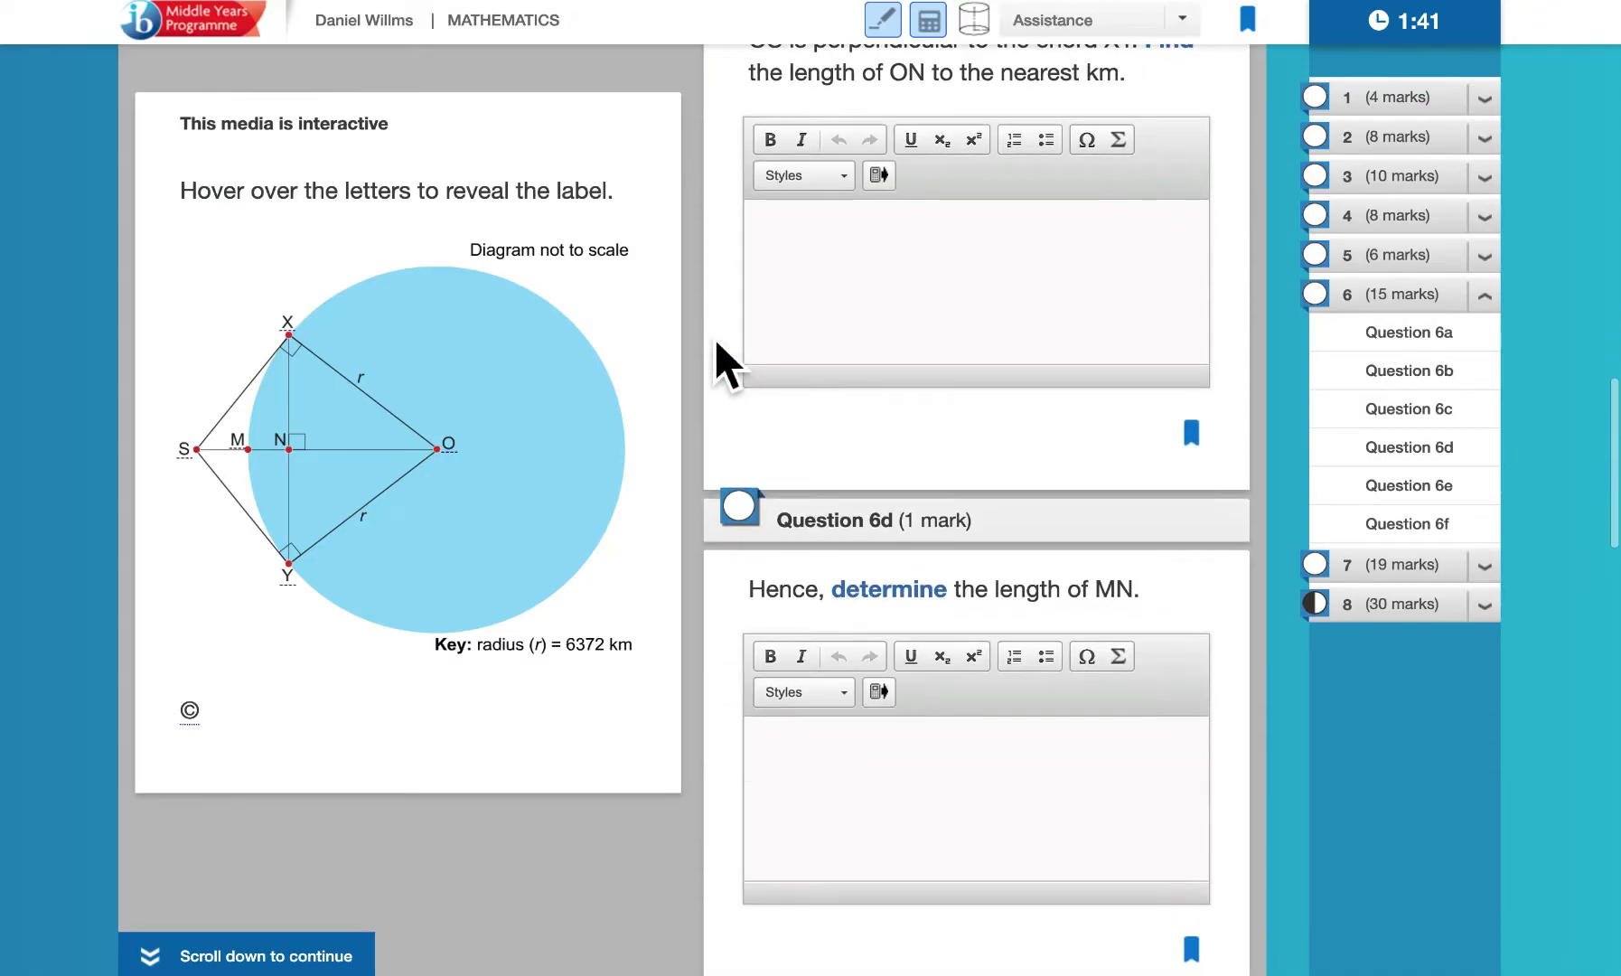
{"action": "scroll", "coordinate": [714, 340], "scroll_direction": "down", "scroll_amount": 2}
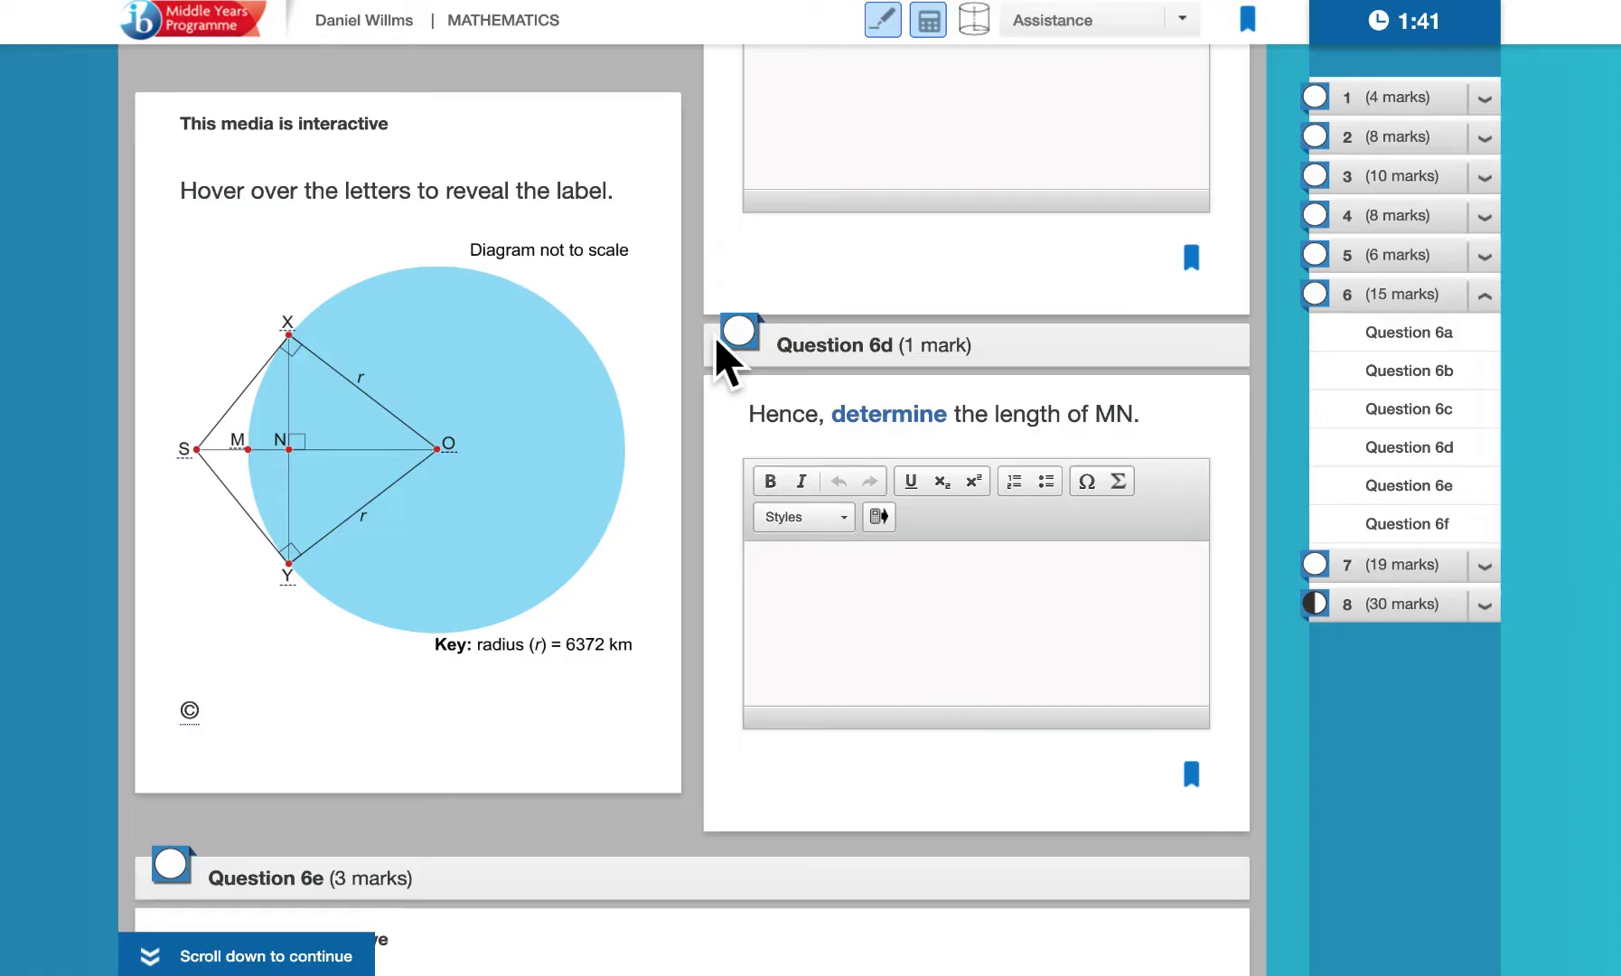
{"action": "scroll", "coordinate": [714, 340], "scroll_direction": "down", "scroll_amount": 2}
{"action": "scroll", "coordinate": [714, 335], "scroll_direction": "down", "scroll_amount": 2}
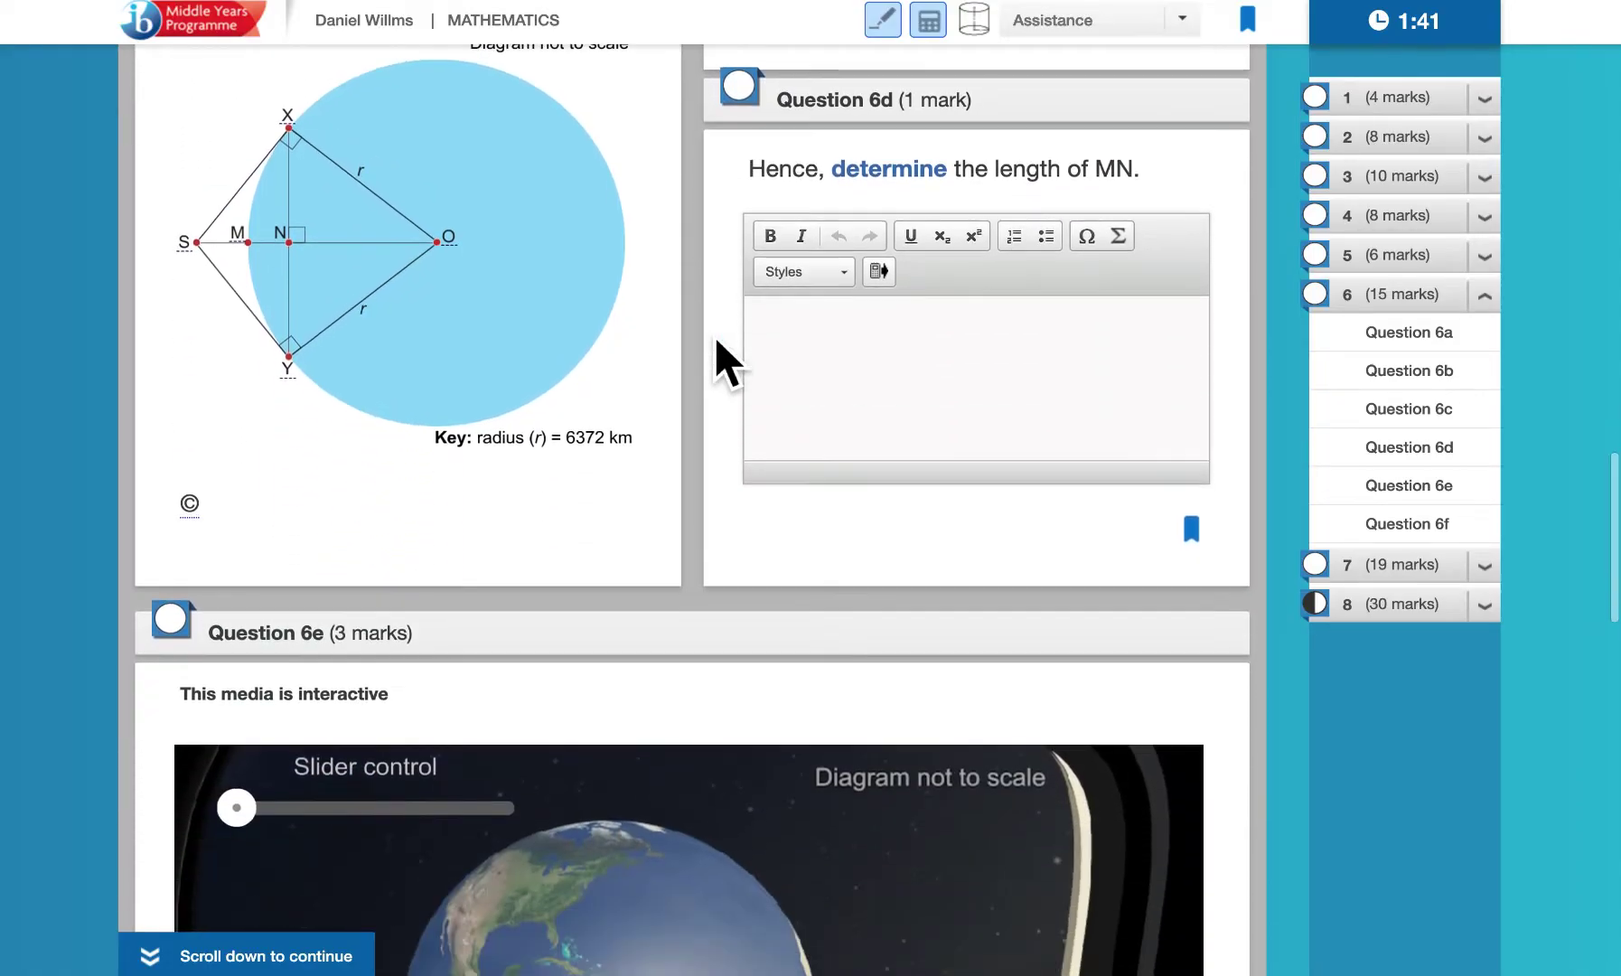
{"action": "scroll", "coordinate": [714, 336], "scroll_direction": "down", "scroll_amount": 2}
{"action": "scroll", "coordinate": [714, 335], "scroll_direction": "down", "scroll_amount": 2}
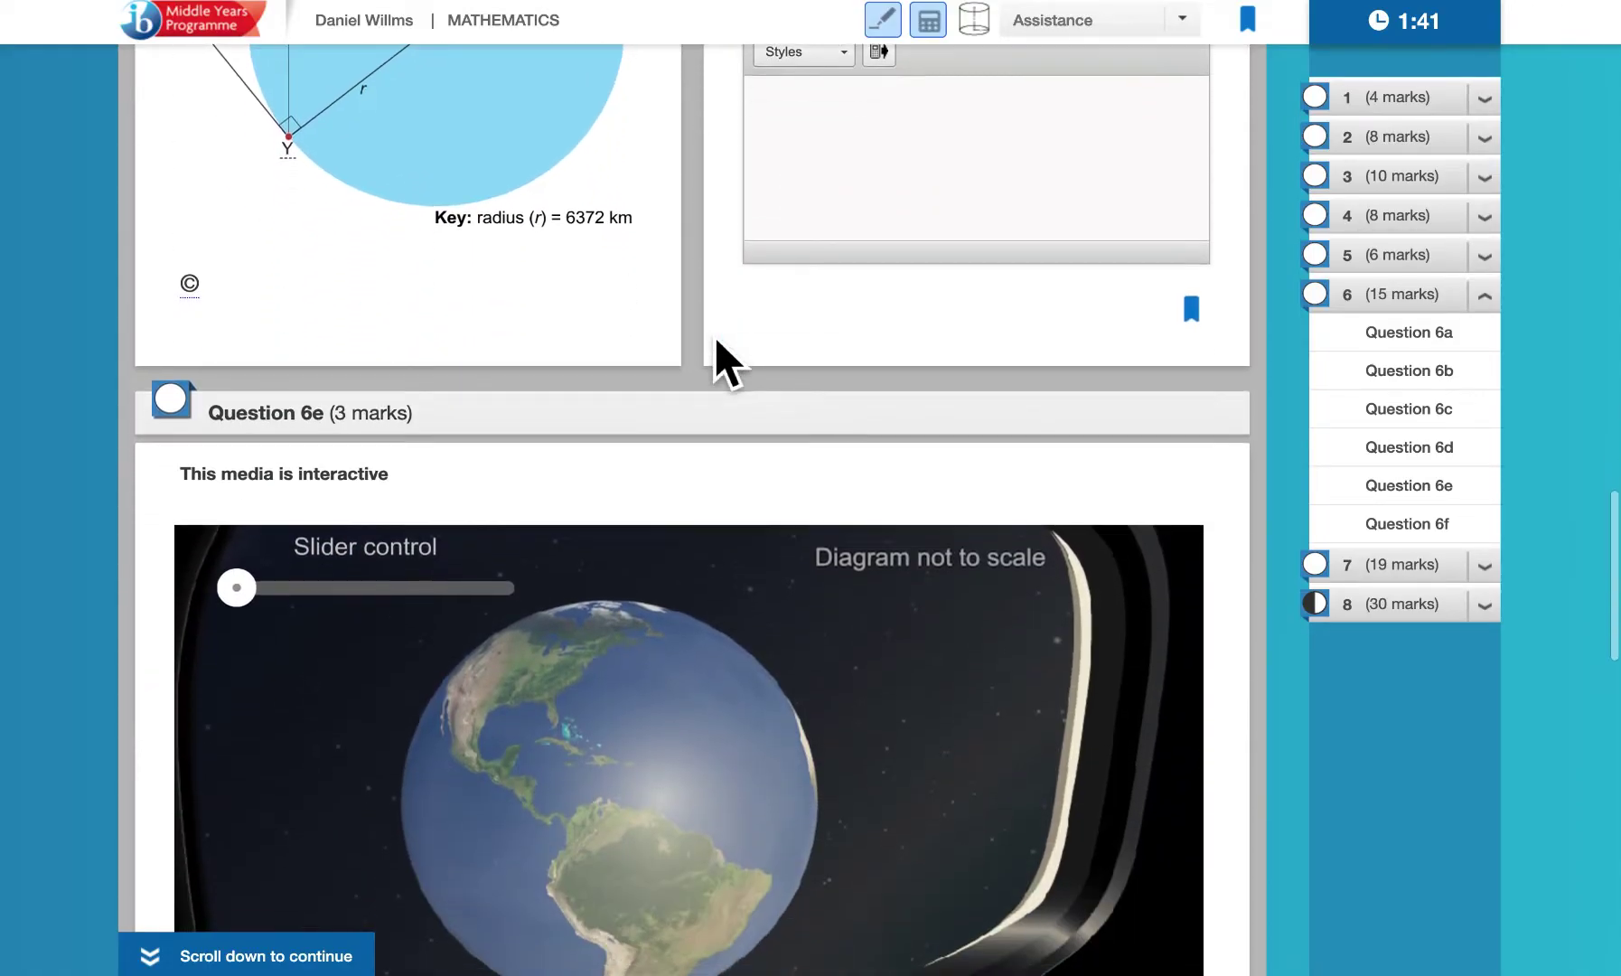
{"action": "scroll", "coordinate": [714, 335], "scroll_direction": "down", "scroll_amount": 1}
{"action": "scroll", "coordinate": [714, 335], "scroll_direction": "down", "scroll_amount": 1}
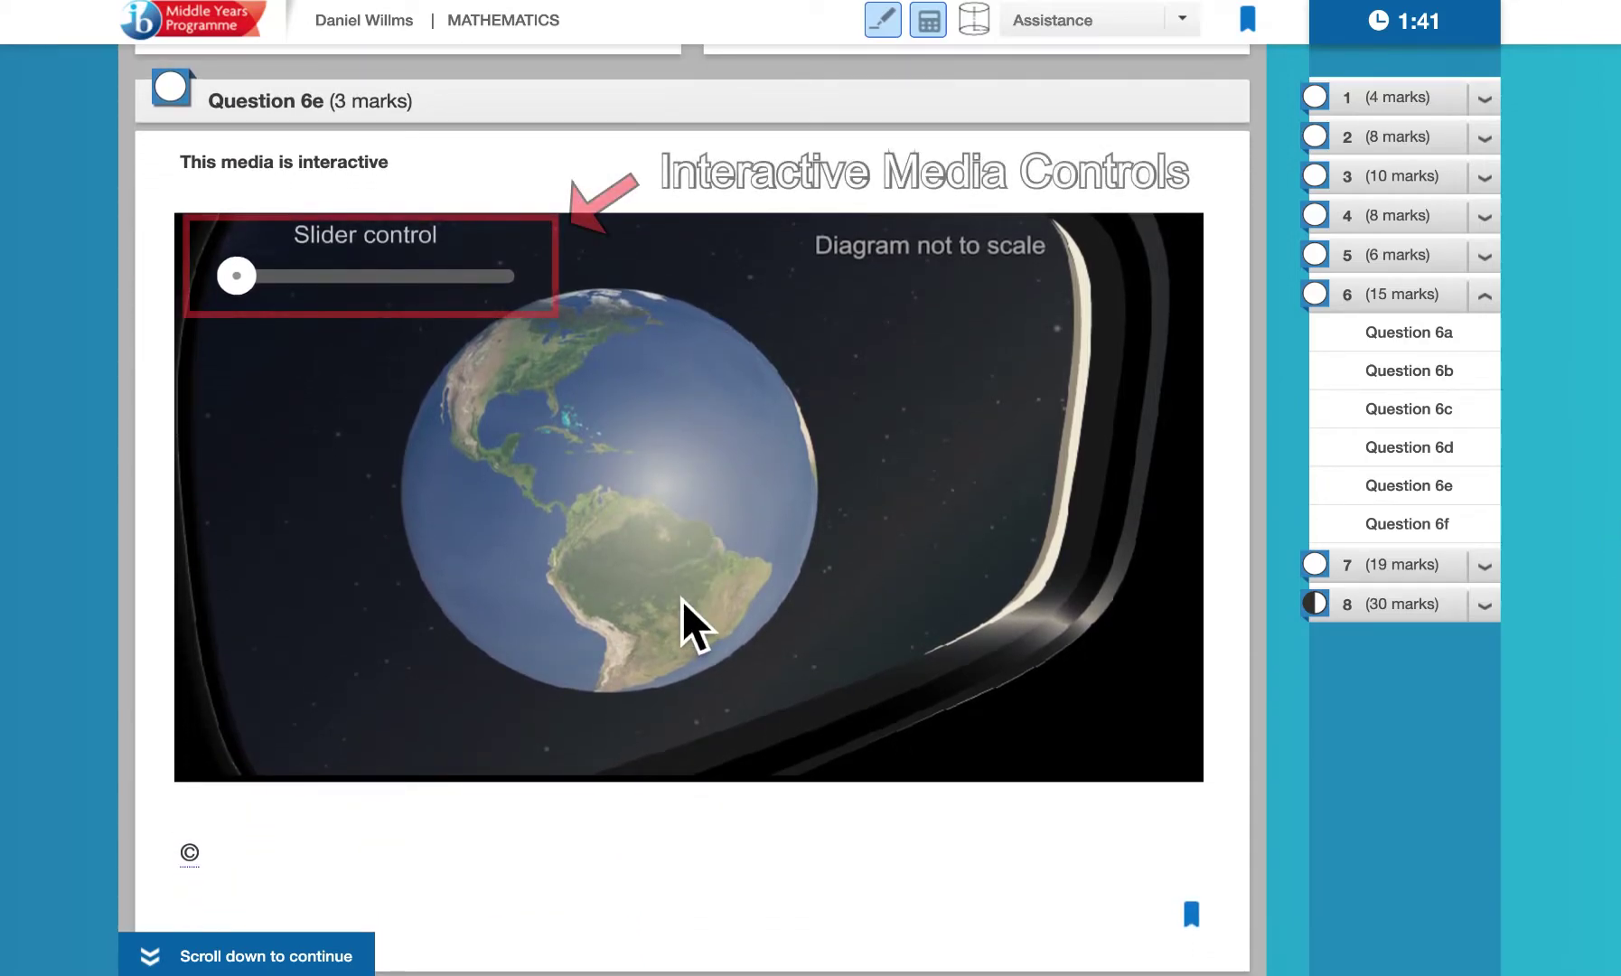
{"action": "mouse_move", "coordinate": [247, 291]}
{"action": "left_mouse_down"}
{"action": "mouse_move", "coordinate": [529, 297]}
{"action": "mouse_move", "coordinate": [472, 282]}
{"action": "mouse_move", "coordinate": [228, 293]}
{"action": "left_mouse_up"}
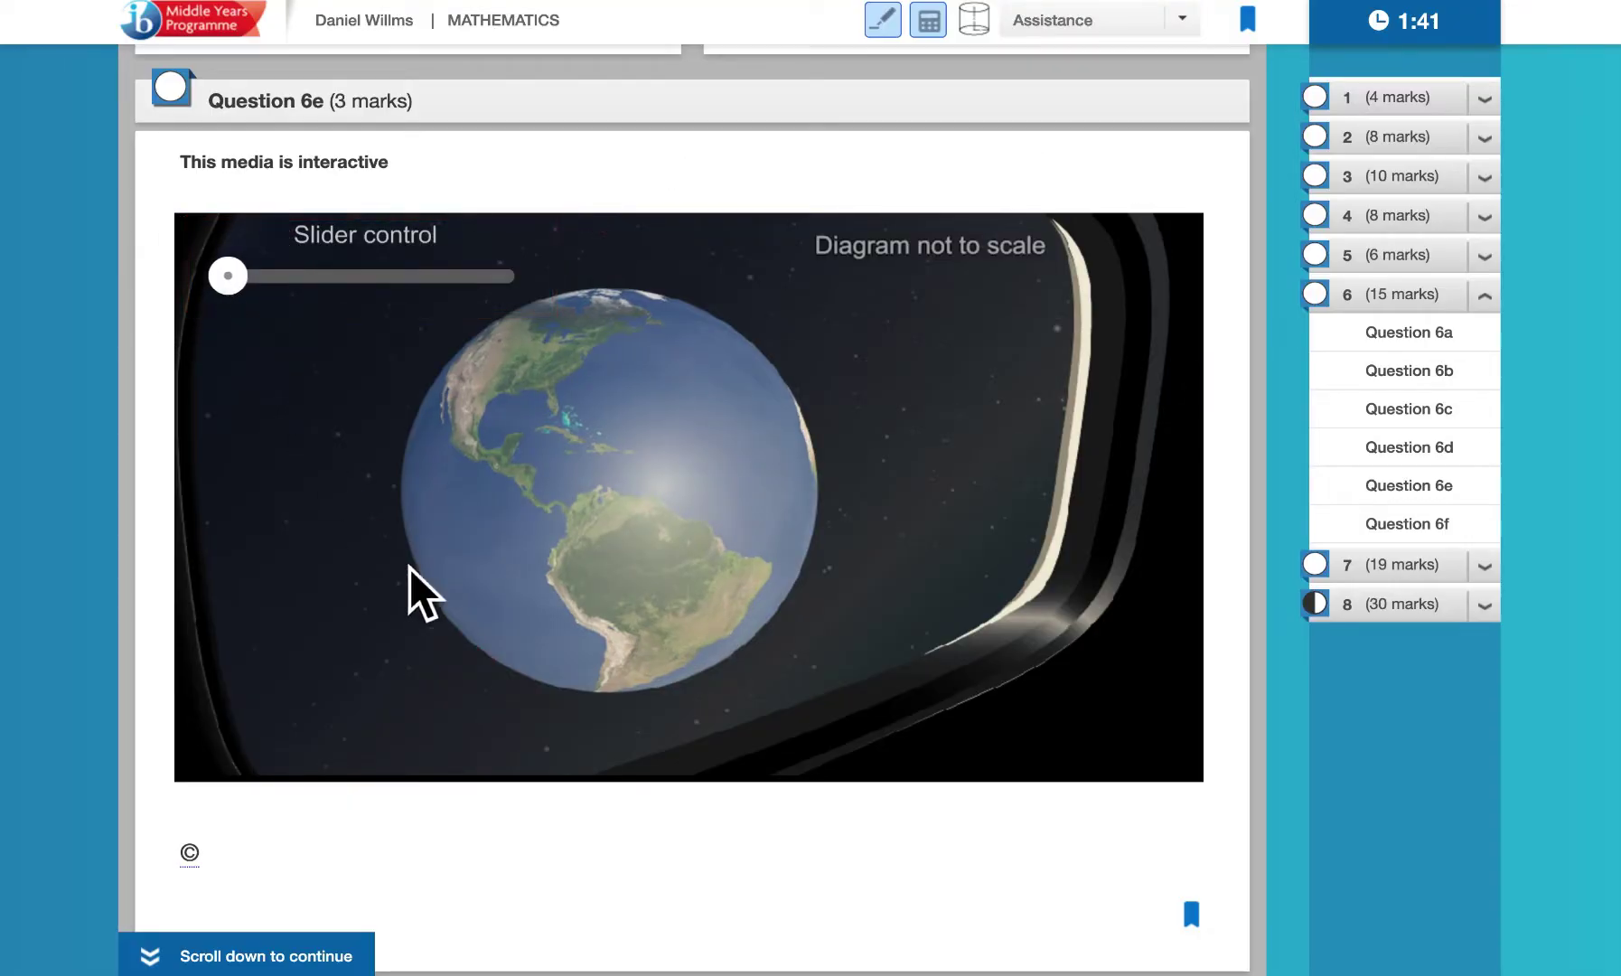
{"action": "scroll", "coordinate": [676, 891], "scroll_direction": "down", "scroll_amount": 2}
Reveal the hidden labels of points X and O on the interactive Earth diagram
{"action": "scroll", "coordinate": [686, 894], "scroll_direction": "down", "scroll_amount": 8}
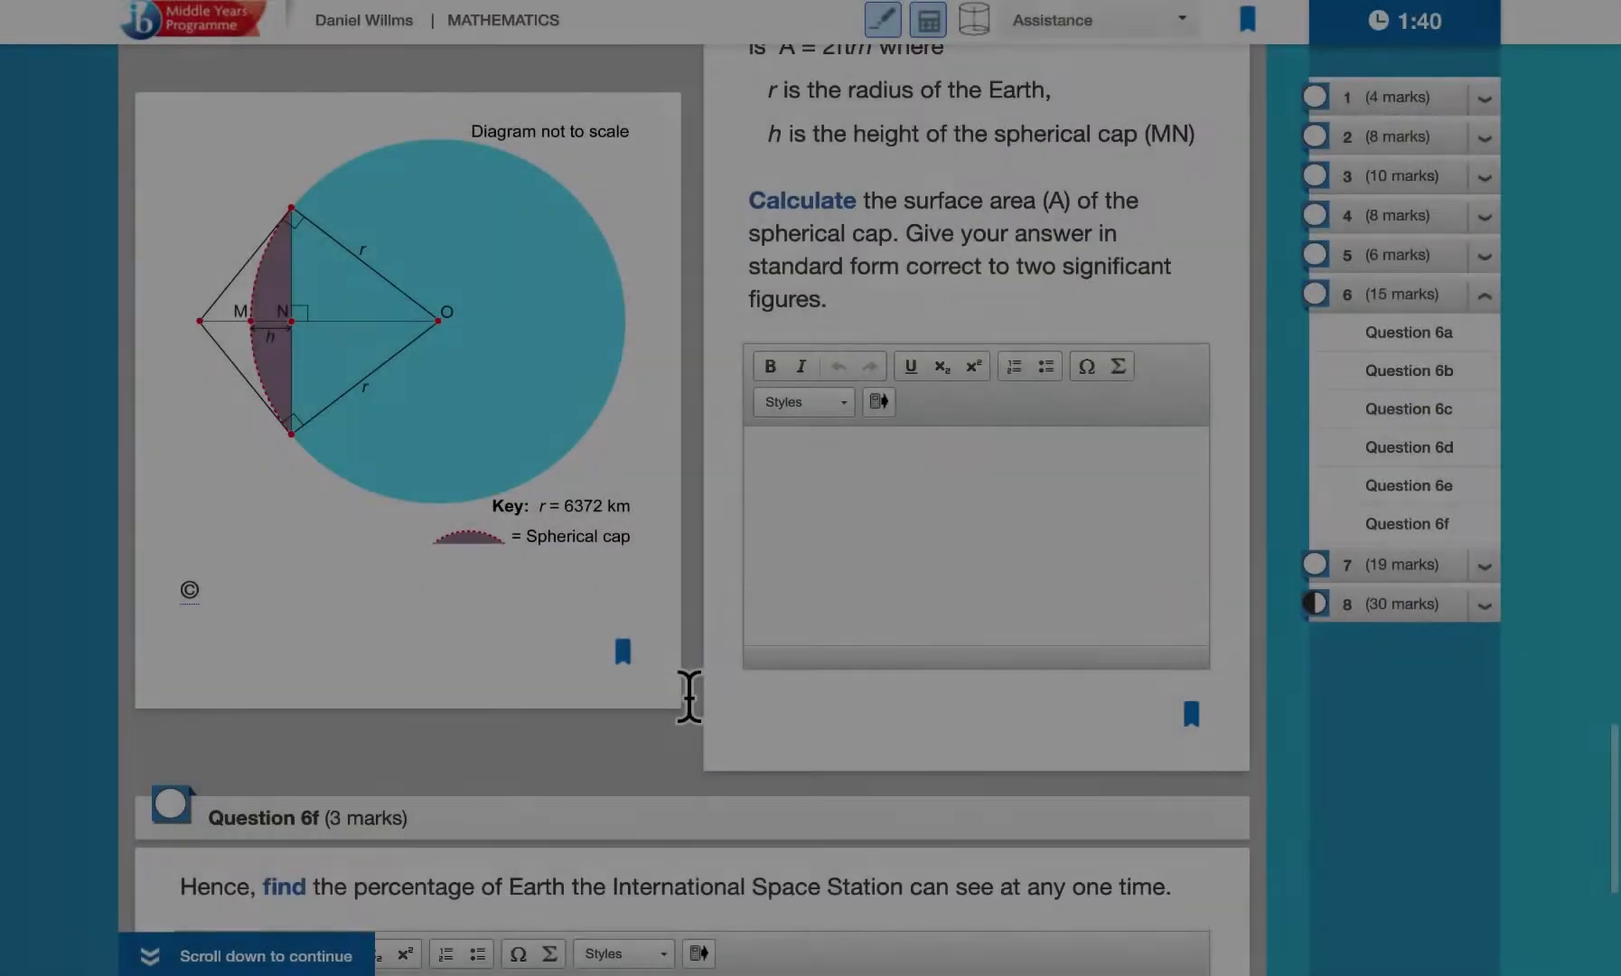
{"action": "scroll", "coordinate": [687, 694], "scroll_direction": "up", "scroll_amount": 9}
{"action": "scroll", "coordinate": [689, 696], "scroll_direction": "up", "scroll_amount": 7}
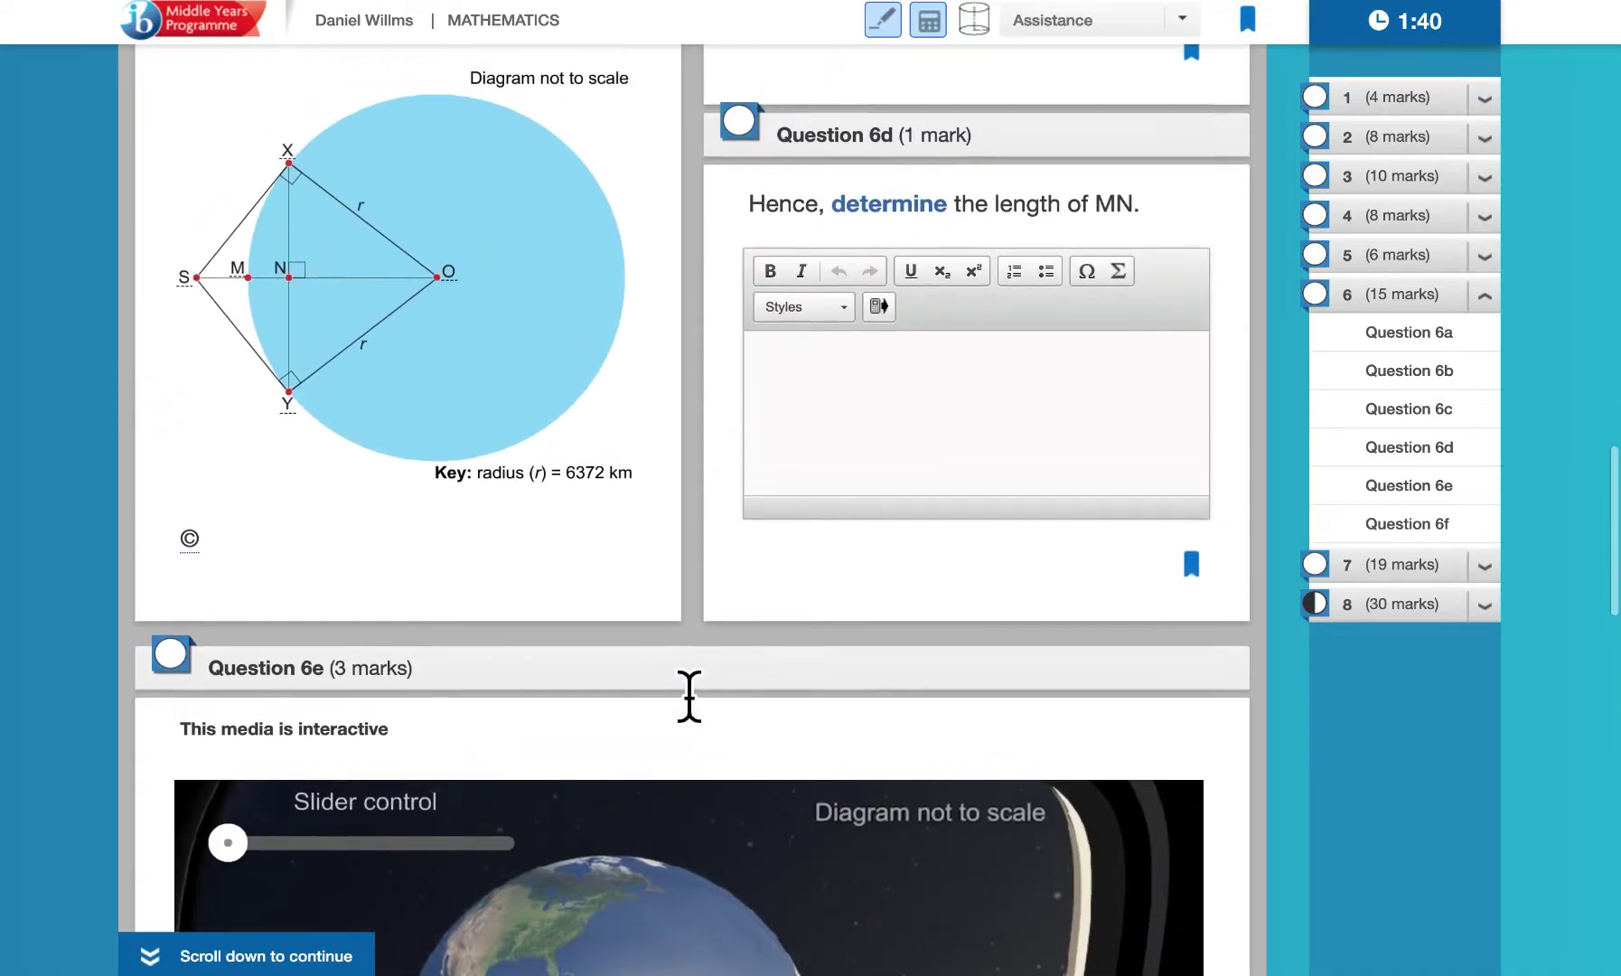
{"action": "scroll", "coordinate": [689, 685], "scroll_direction": "up", "scroll_amount": 3}
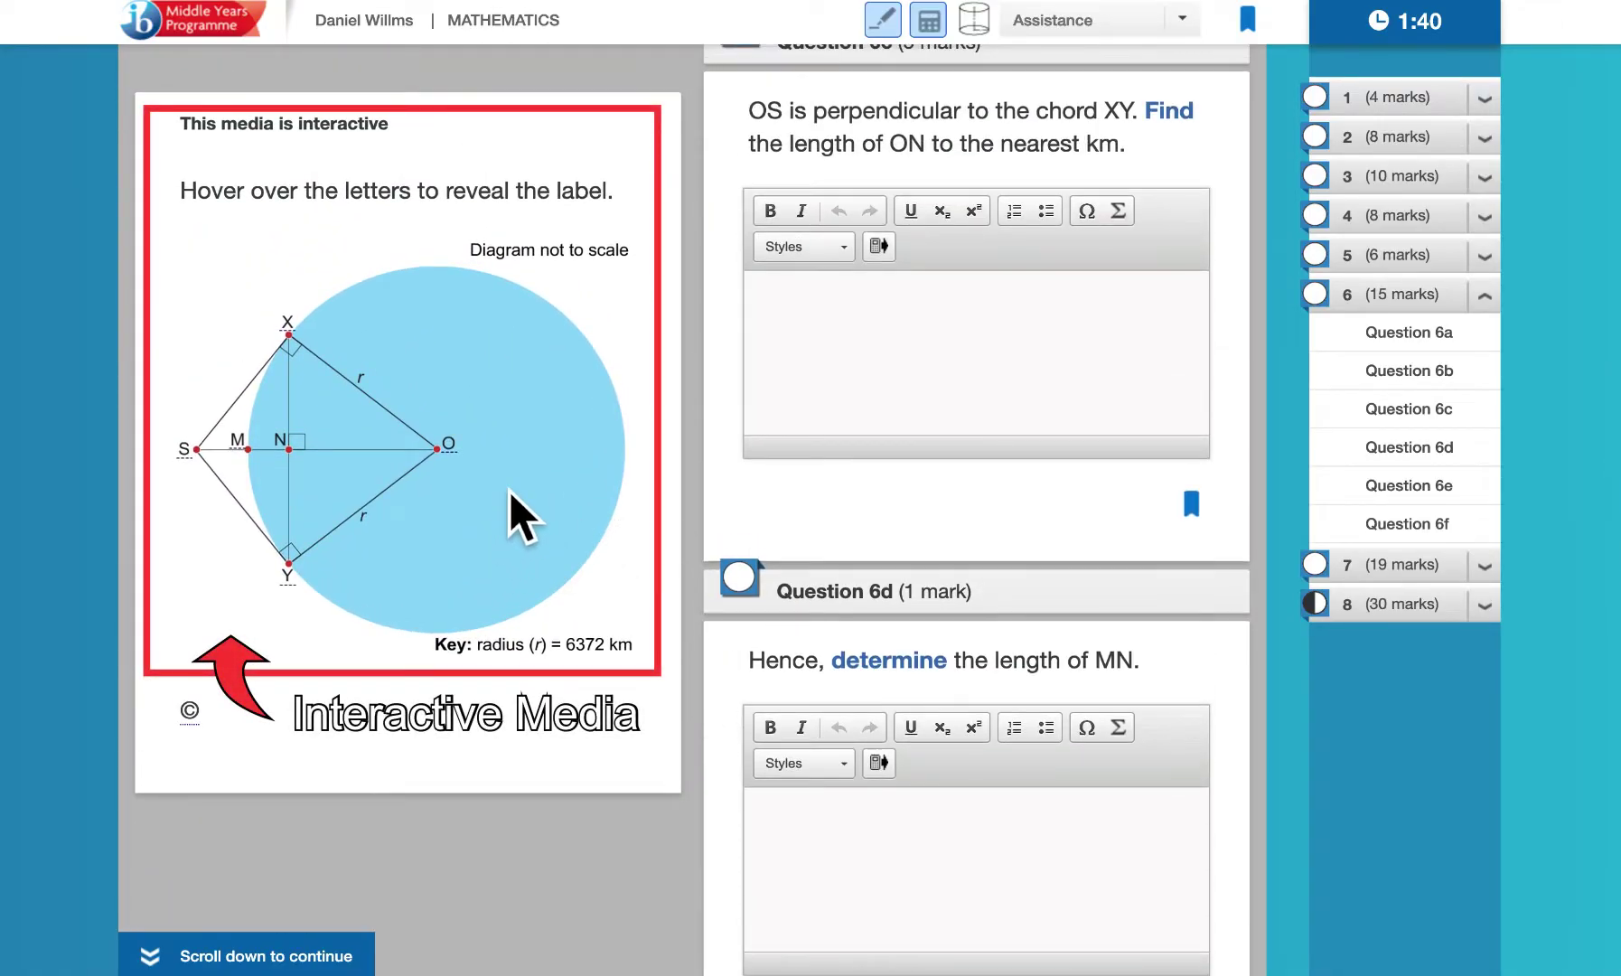
{"action": "mouse_move", "coordinate": [311, 342]}
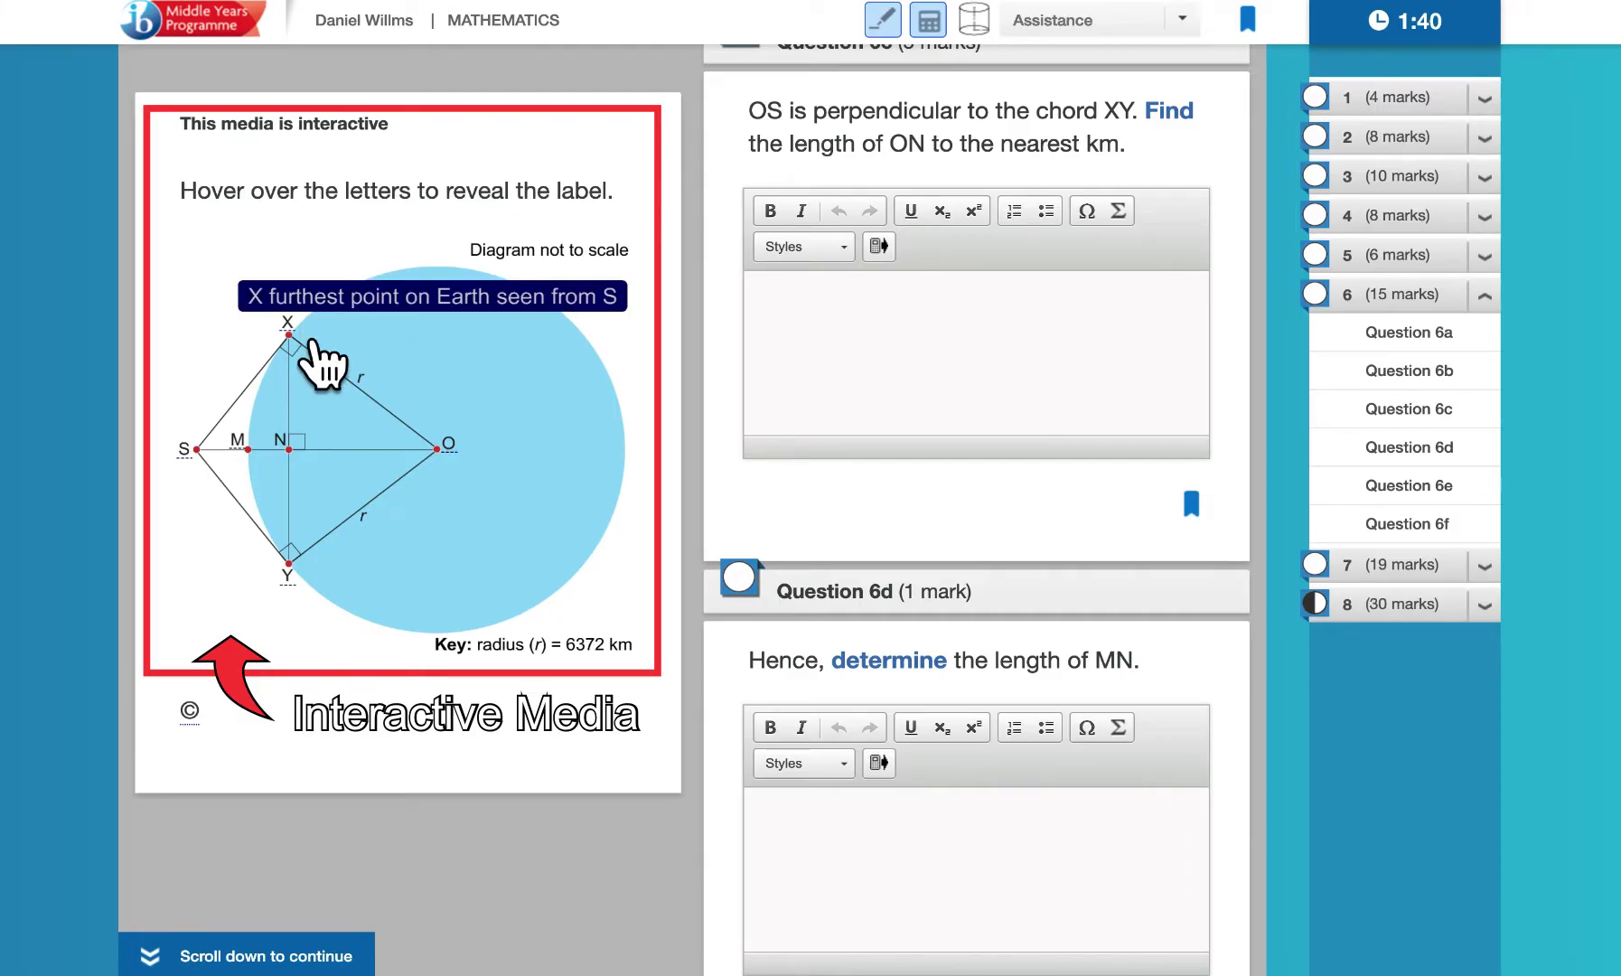
{"action": "mouse_move", "coordinate": [472, 468]}
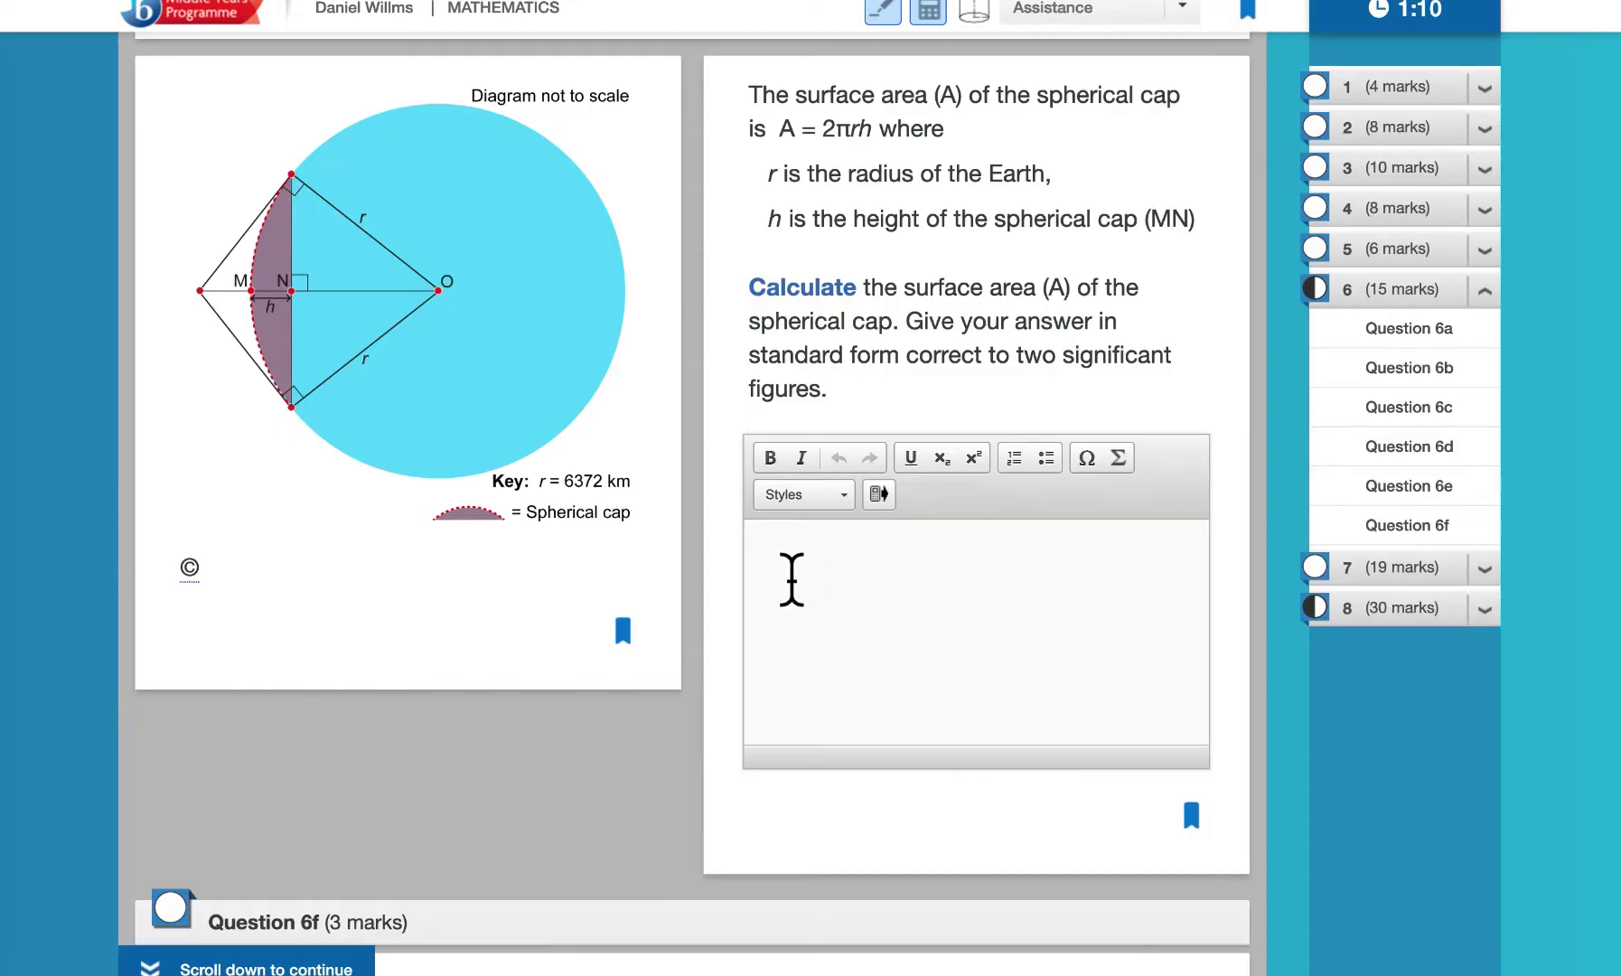
Write 'The surface area of a spherical cap is given by the formula:' in Question 6e's answer, then a new line
{"action": "left_click", "coordinate": [790, 579]}
{"action": "type", "text": "The surface area of a spherical cap is given by the formula:"}
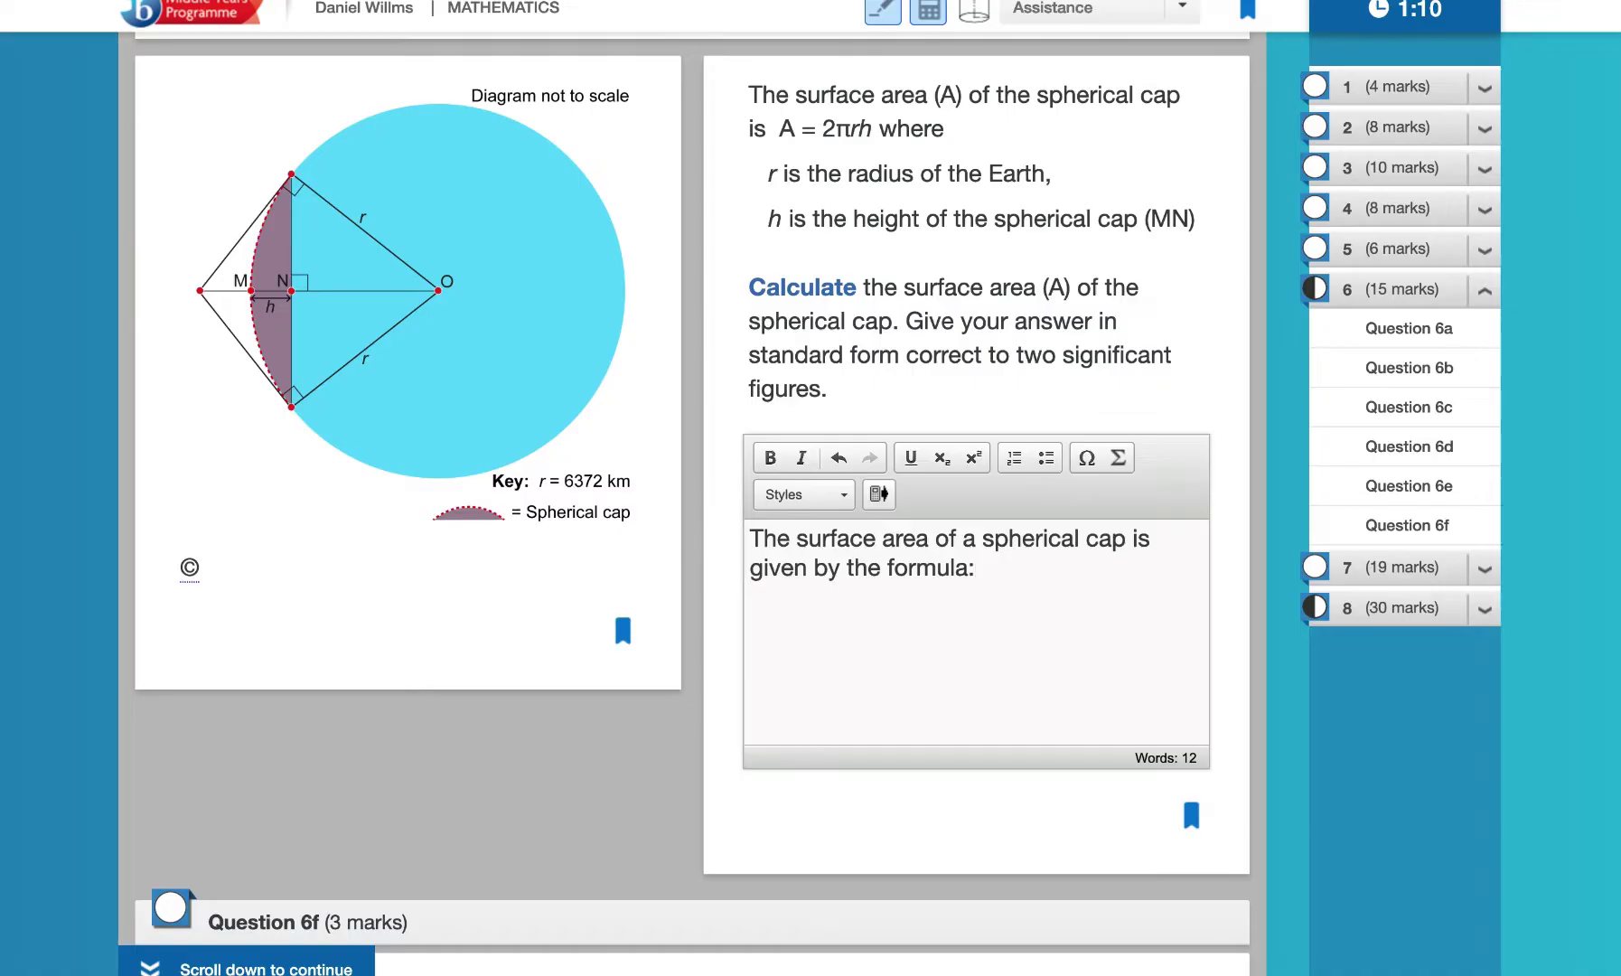
{"action": "key", "text": "Return"}
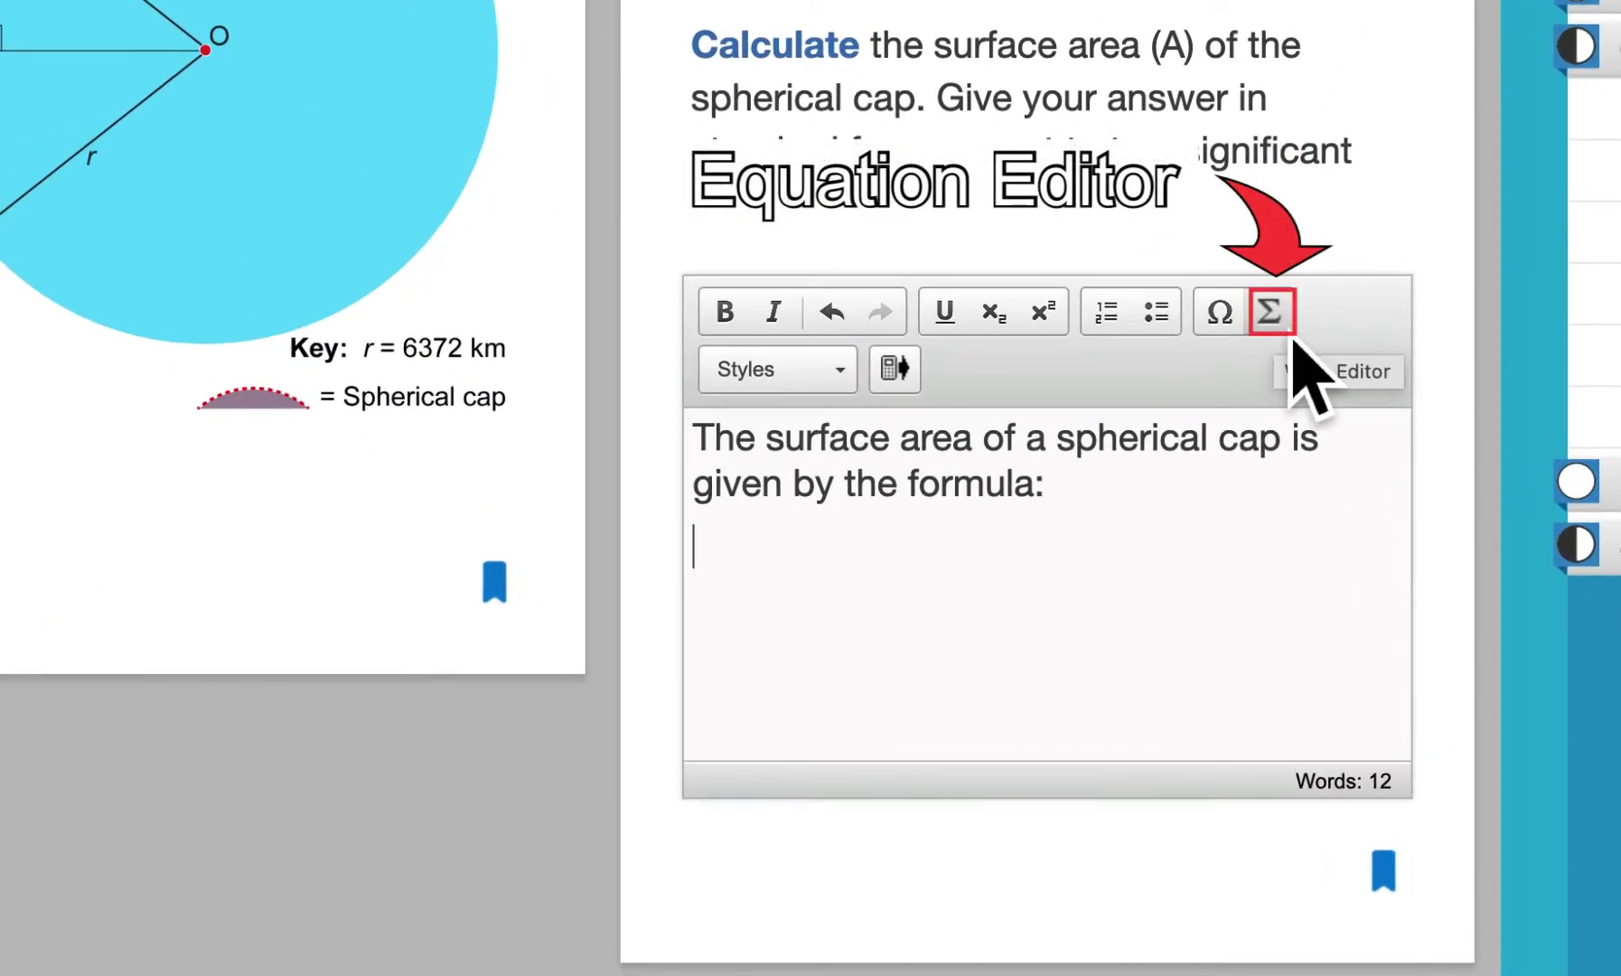
Insert A = 2πrh with the equation editor below the opening sentence, then start a new line
{"action": "left_click", "coordinate": [1270, 312]}
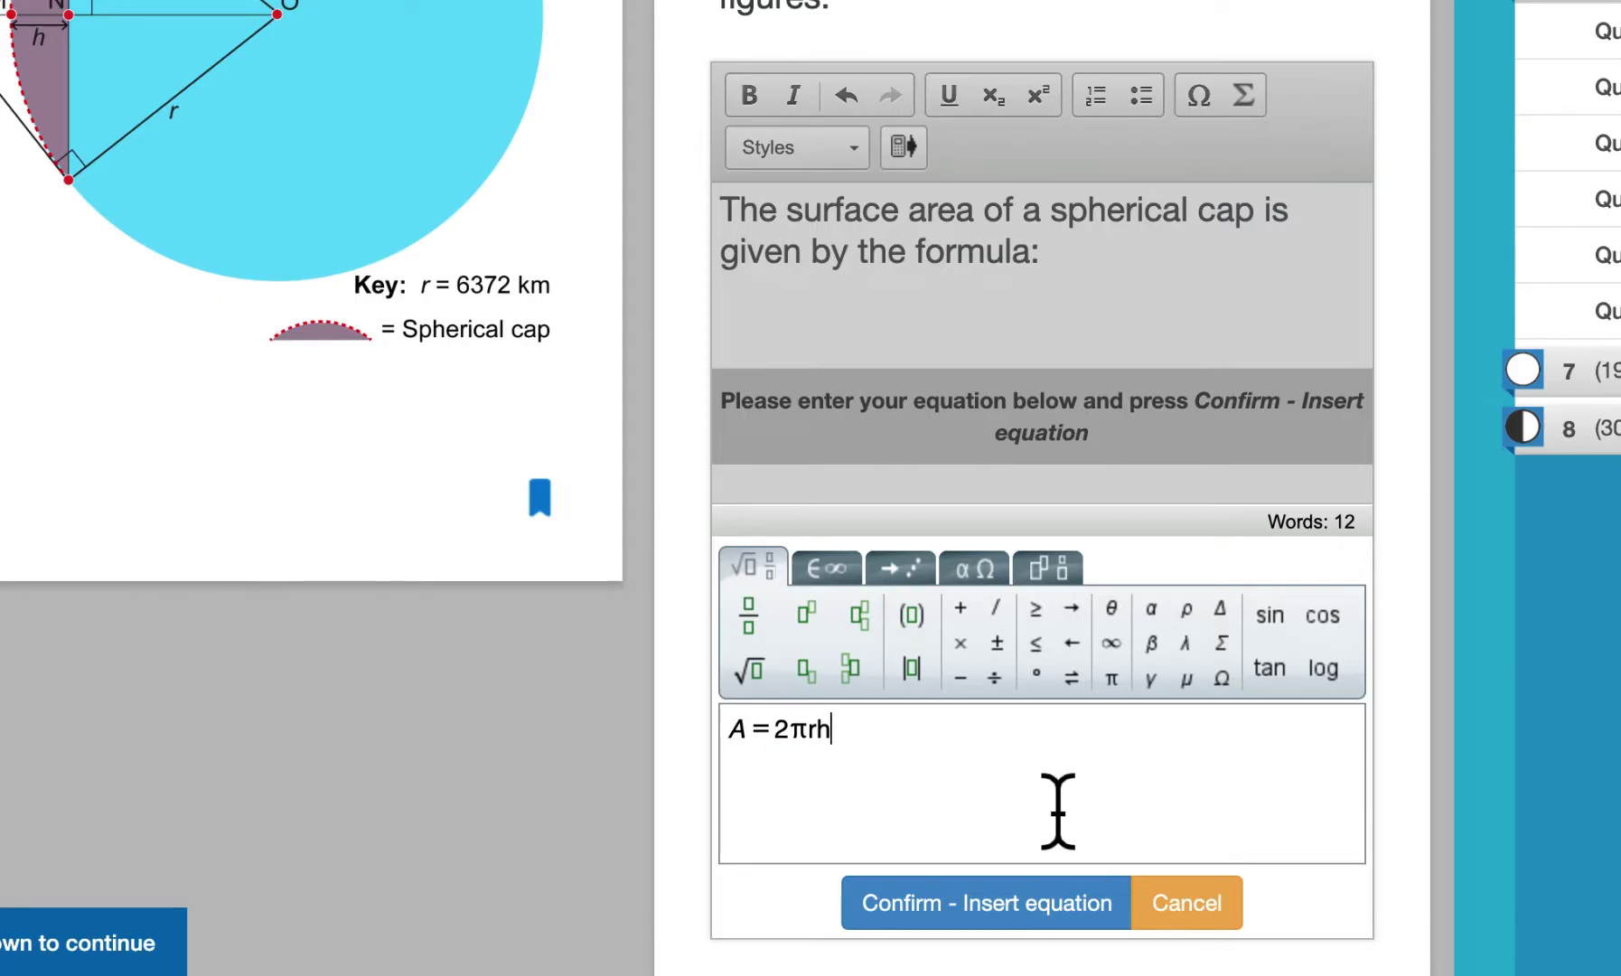
{"action": "left_click", "coordinate": [985, 945]}
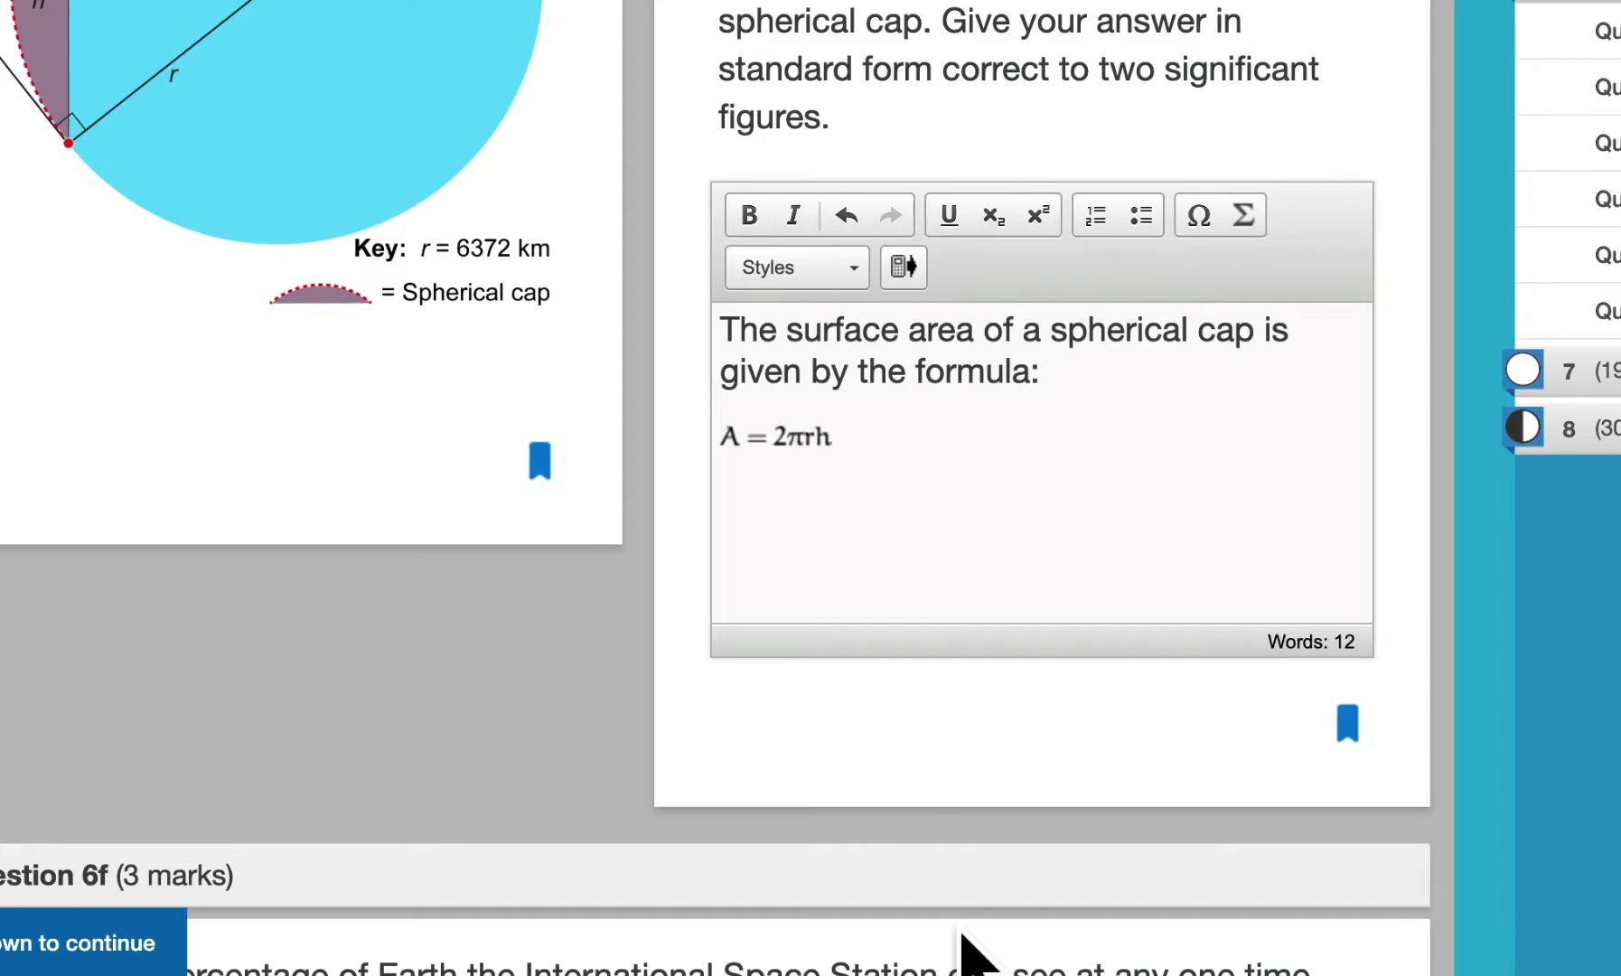
{"action": "key", "text": "Return"}
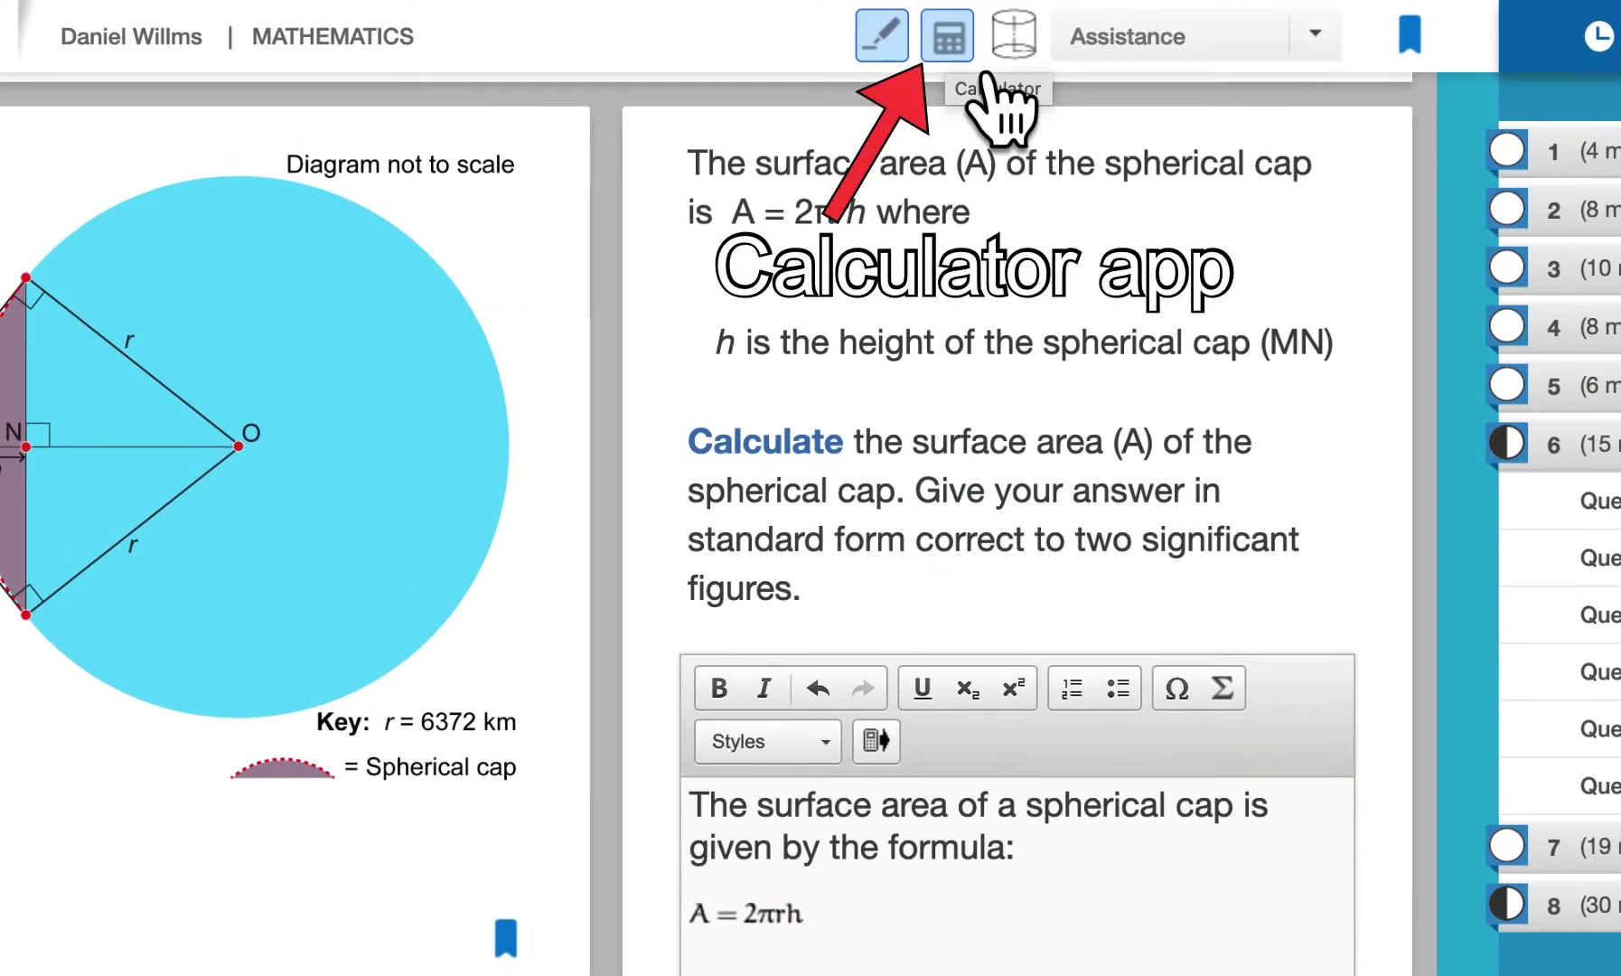
Calculate 2 × π × 6372 × 50 = 2001822.839 and bring the working into the answer
{"action": "left_click", "coordinate": [953, 45]}
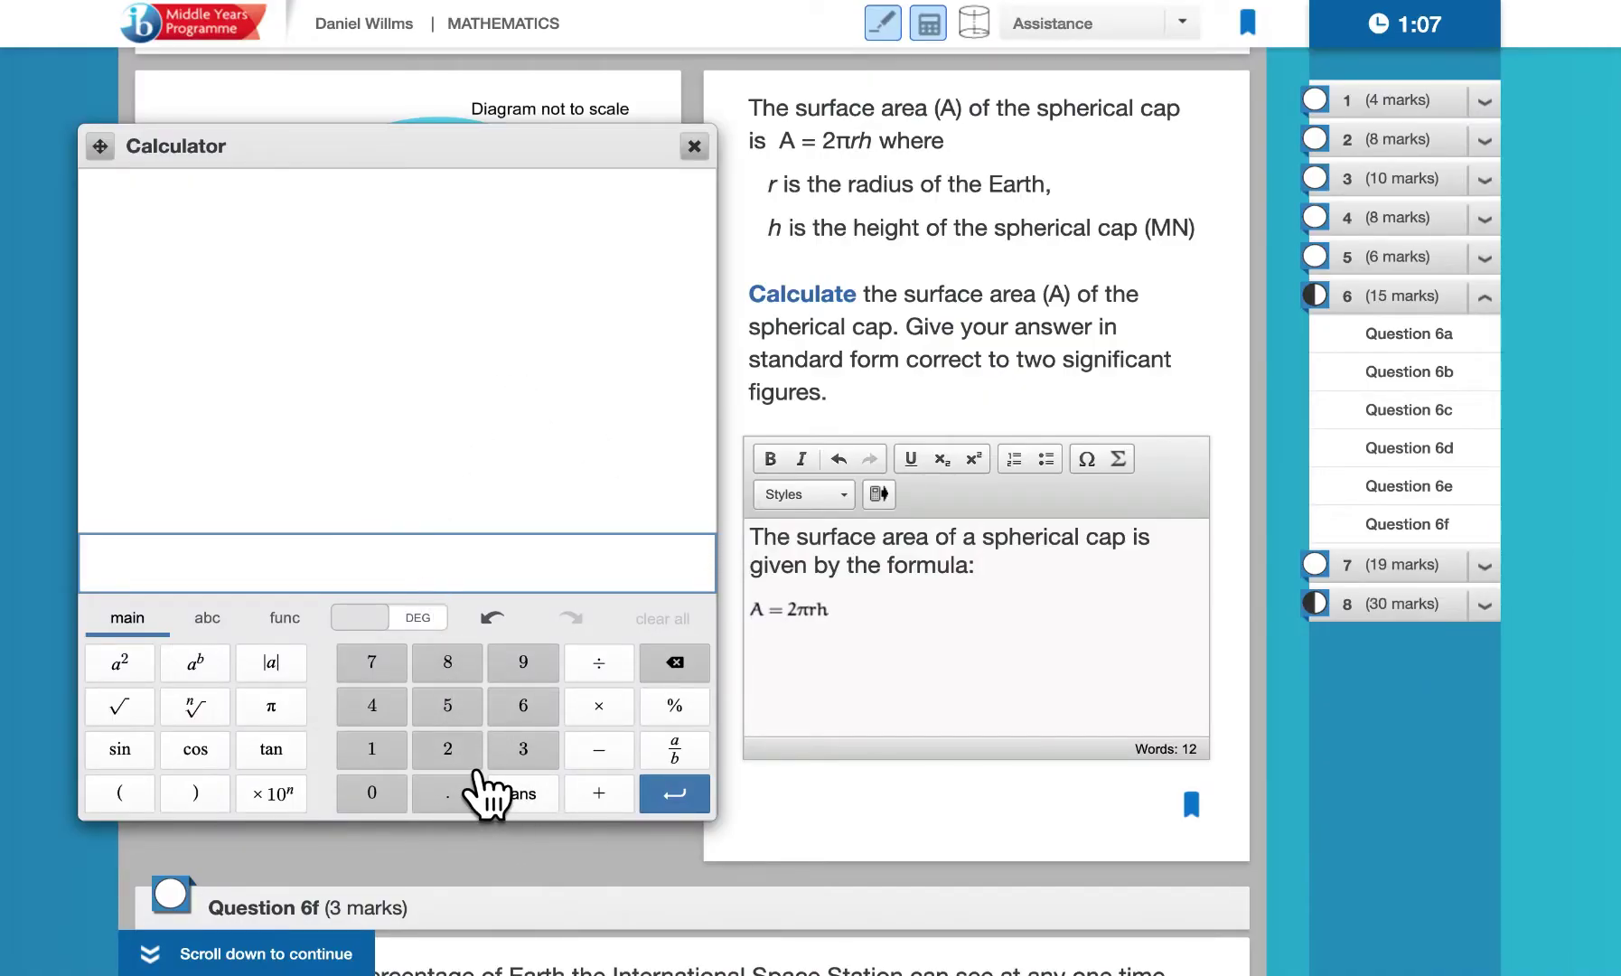
{"action": "type", "text": "2*pi*6372*50"}
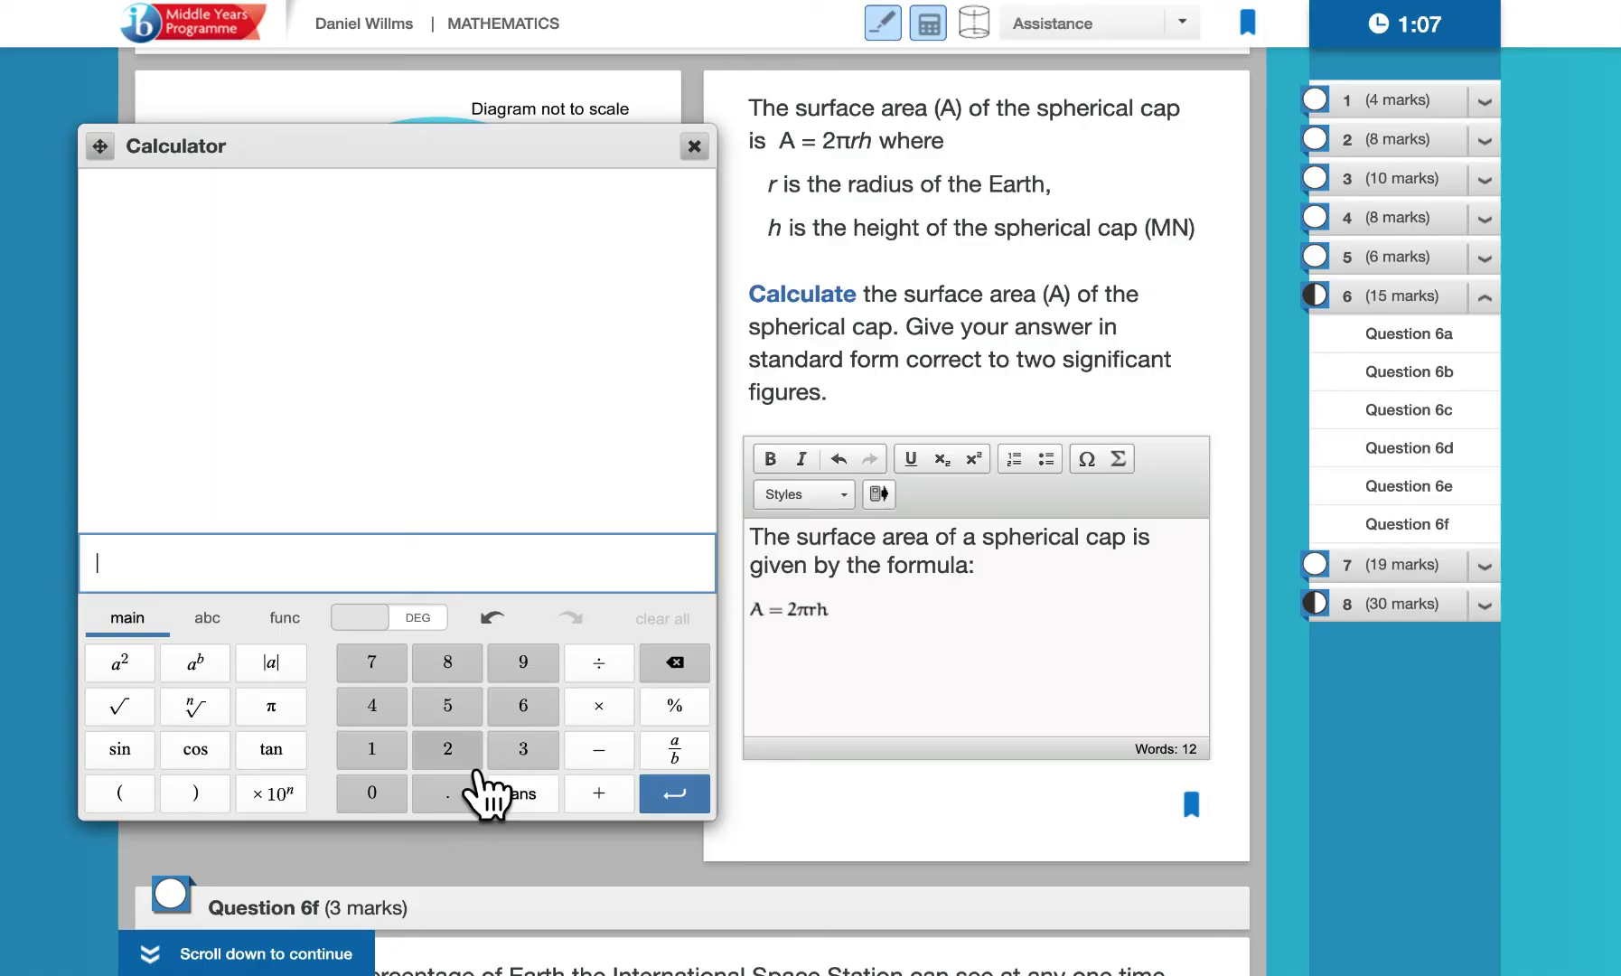
{"action": "left_click", "coordinate": [691, 807]}
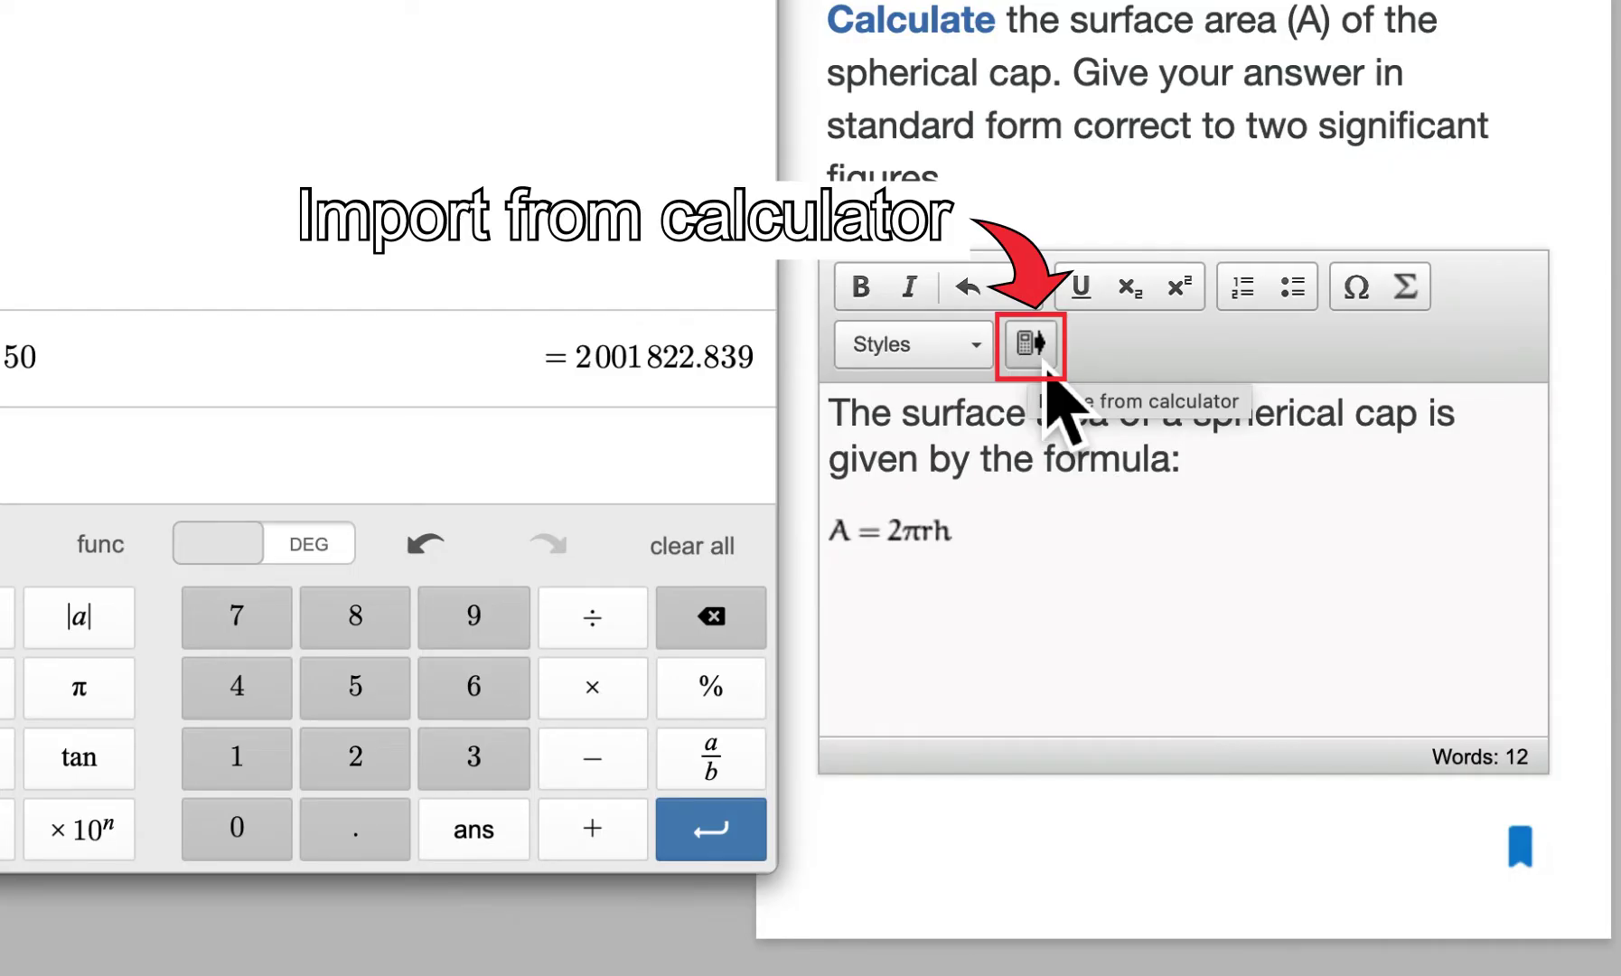
{"action": "left_click", "coordinate": [1047, 361]}
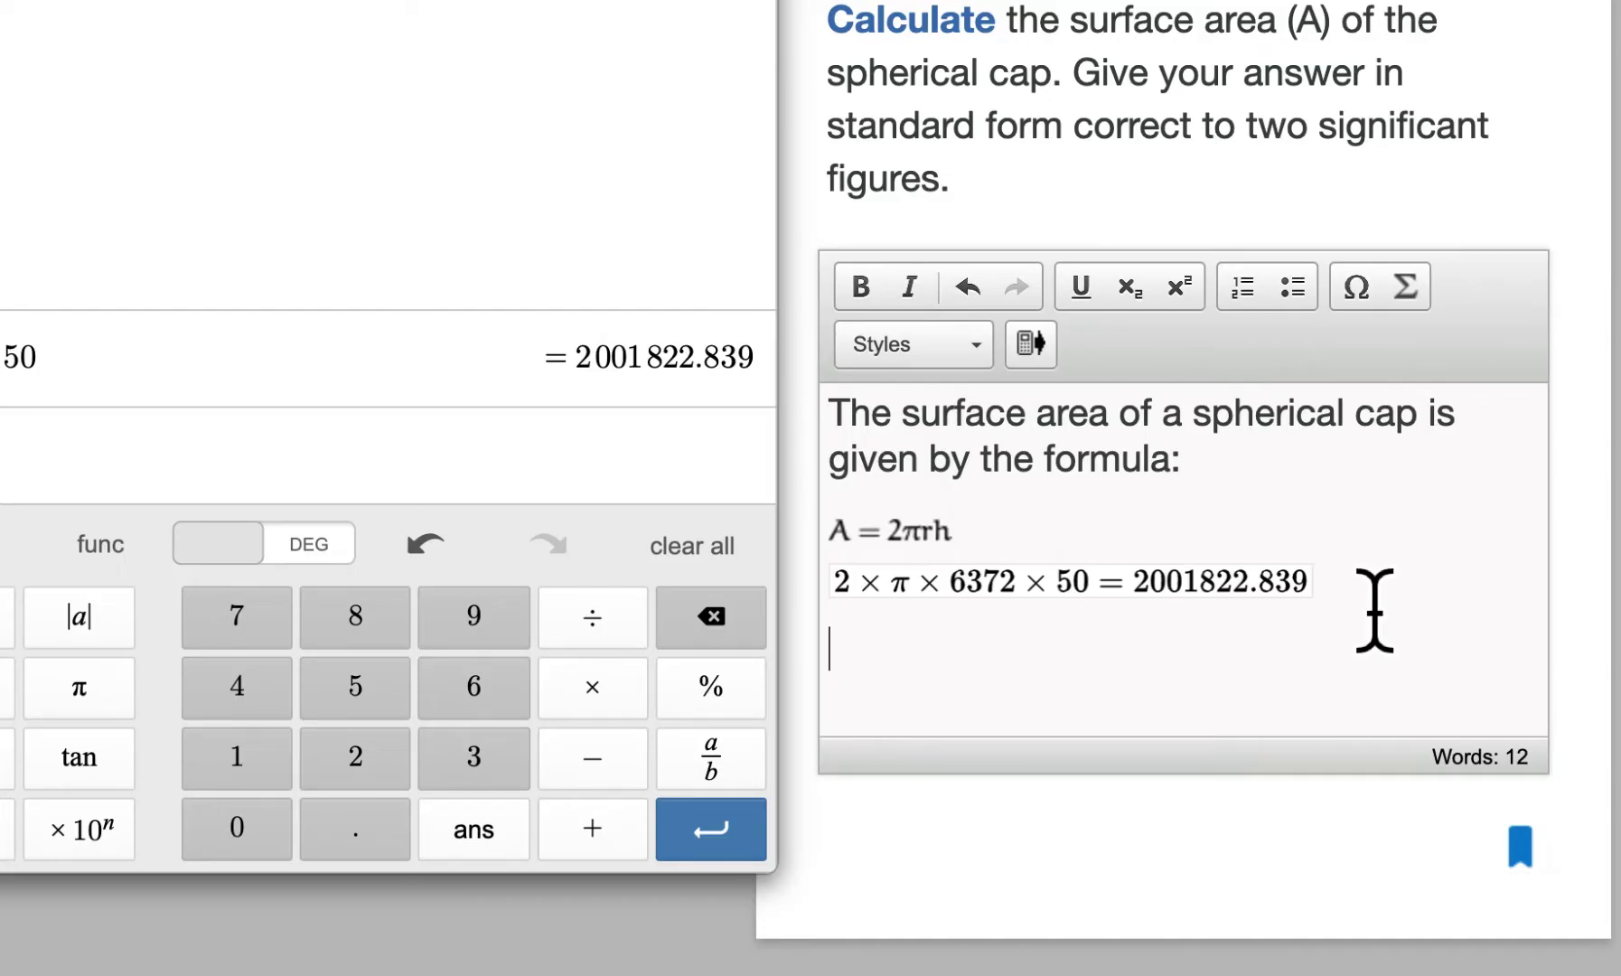
Paste the 2.0 × 10⁶ equation and prefix it with the ≈ sign from the ∈∞ palette
{"action": "type", "text": "2.0 × 10^6"}
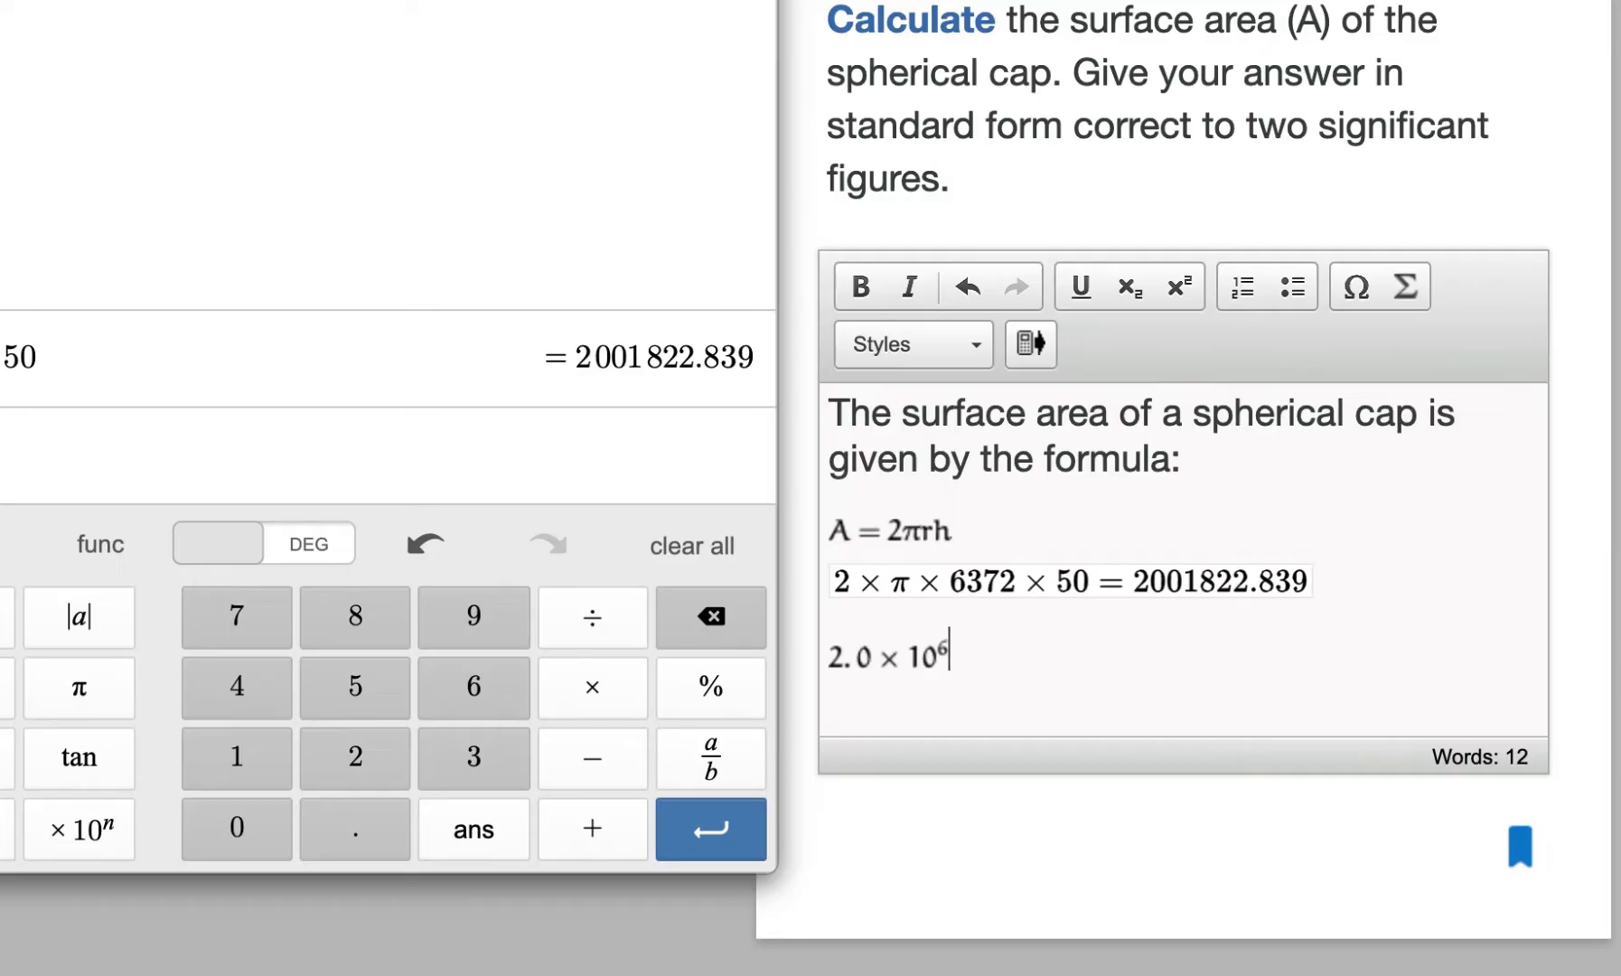
{"action": "double_click", "coordinate": [863, 669]}
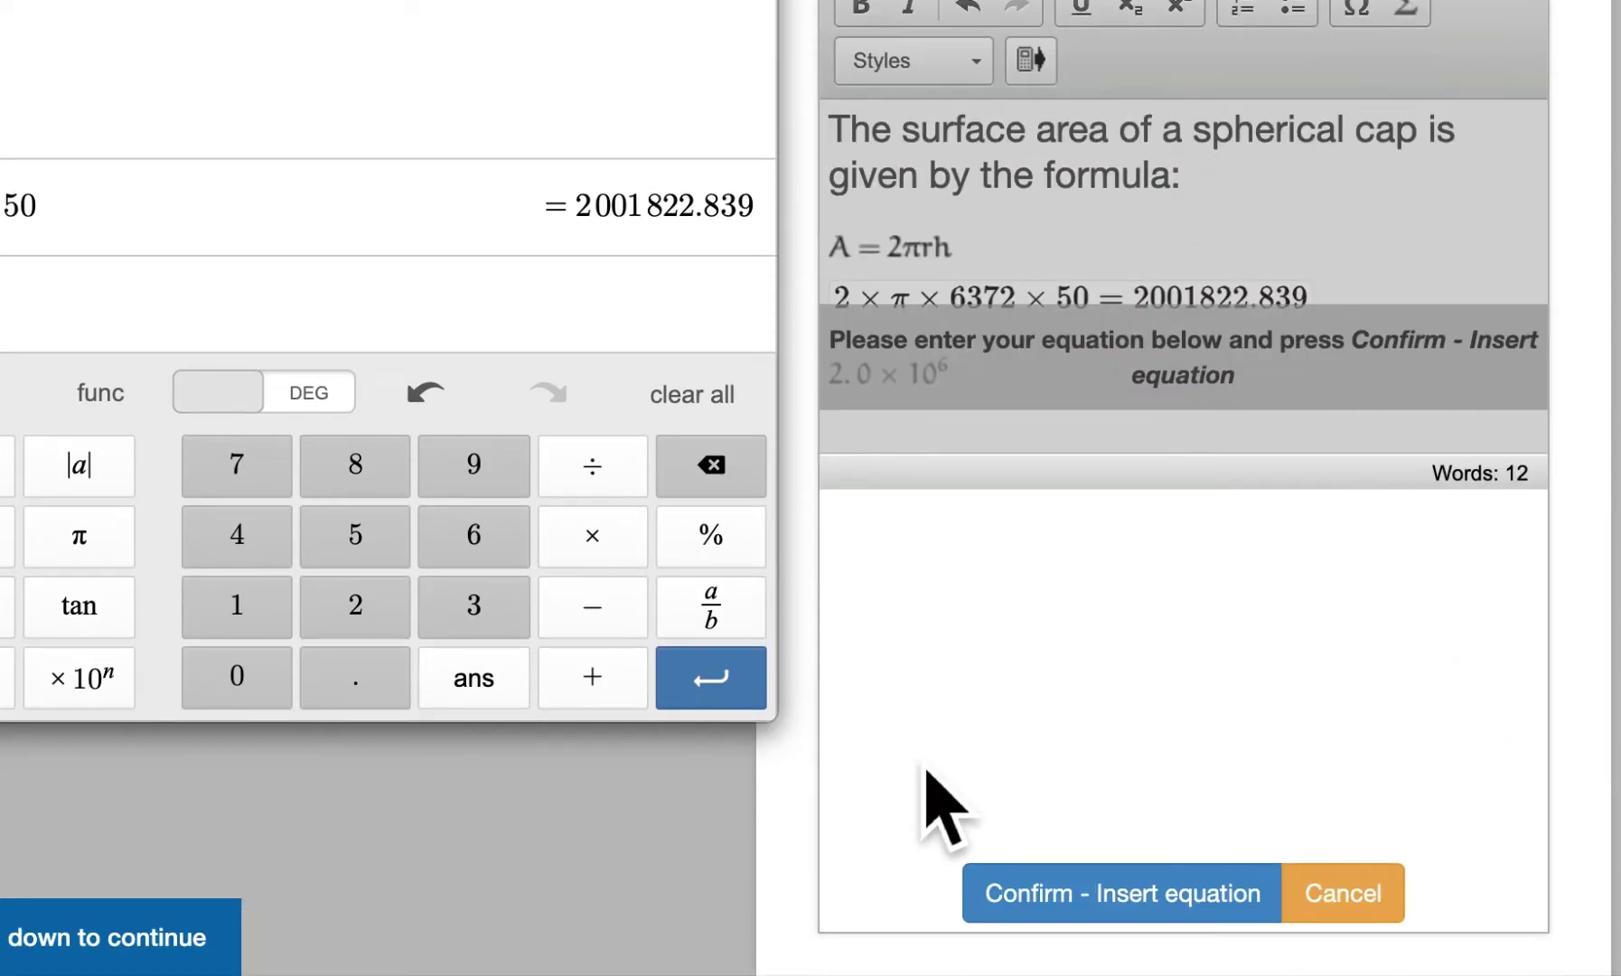
{"action": "left_click", "coordinate": [850, 719]}
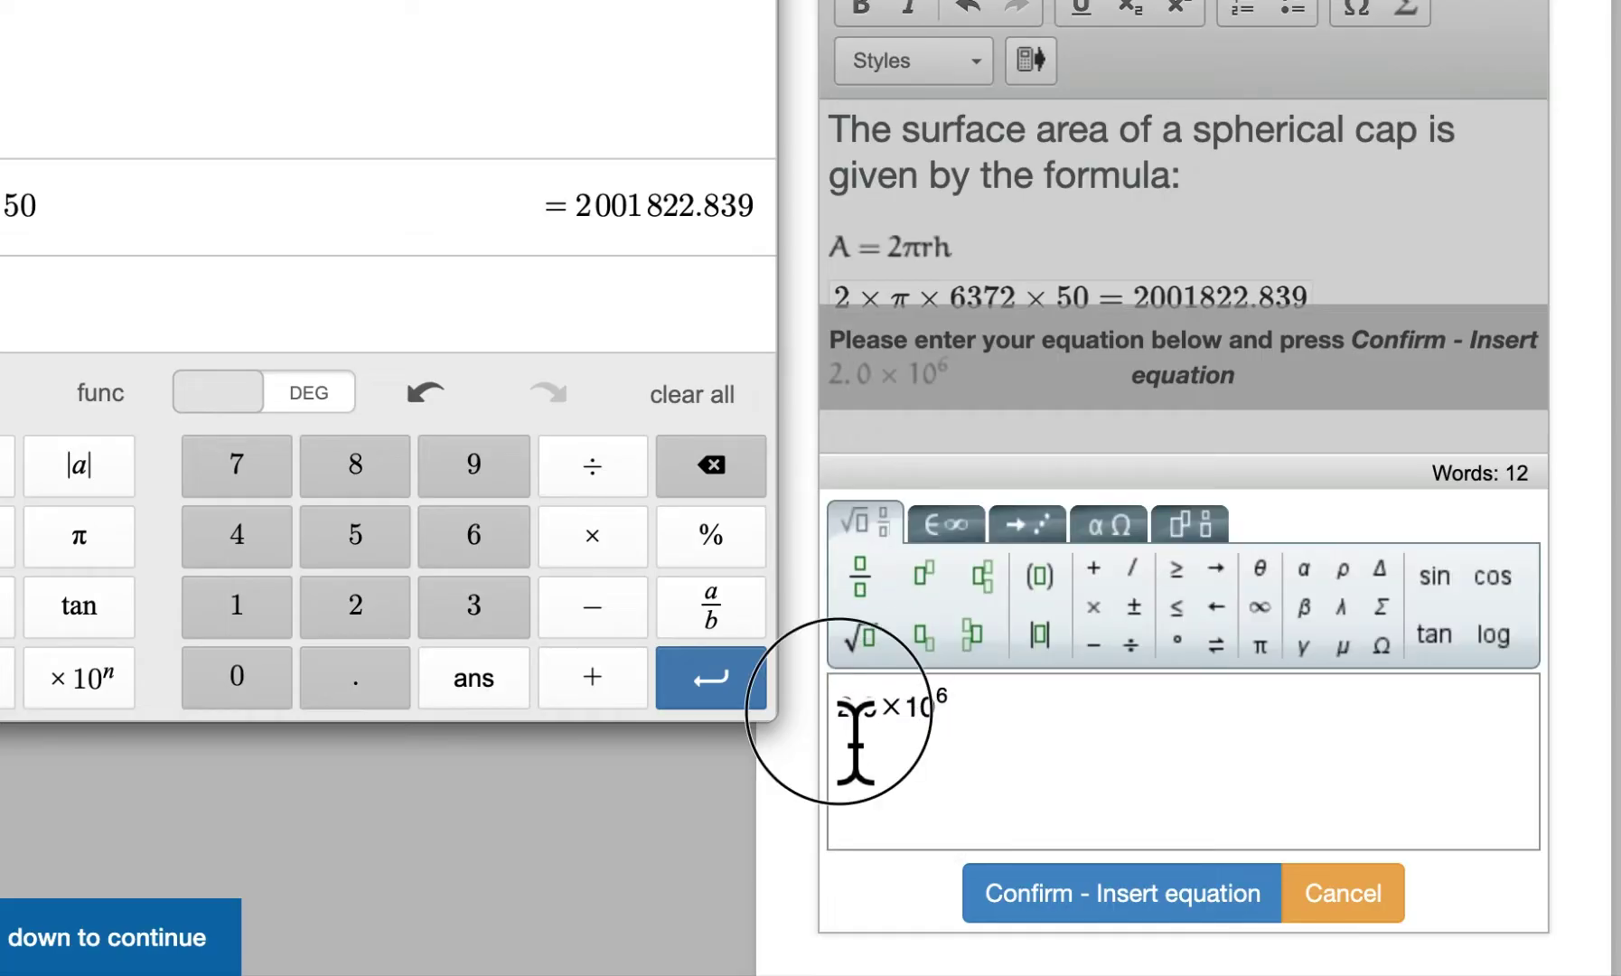
{"action": "type", "text": "="}
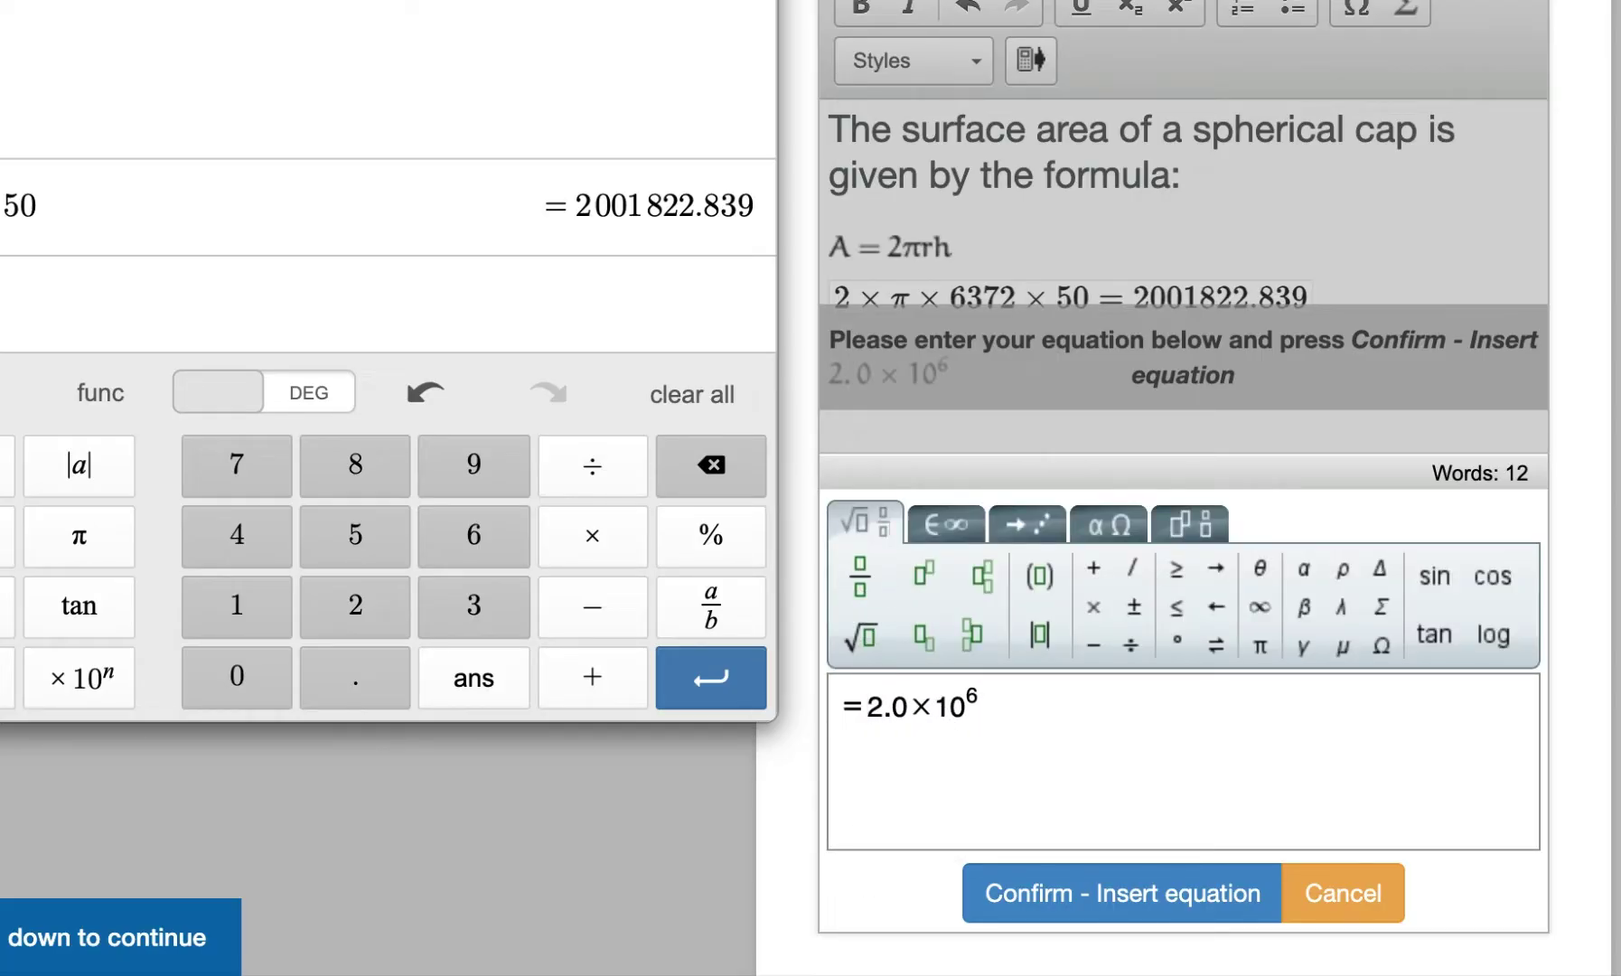
{"action": "key", "text": "BackSpace"}
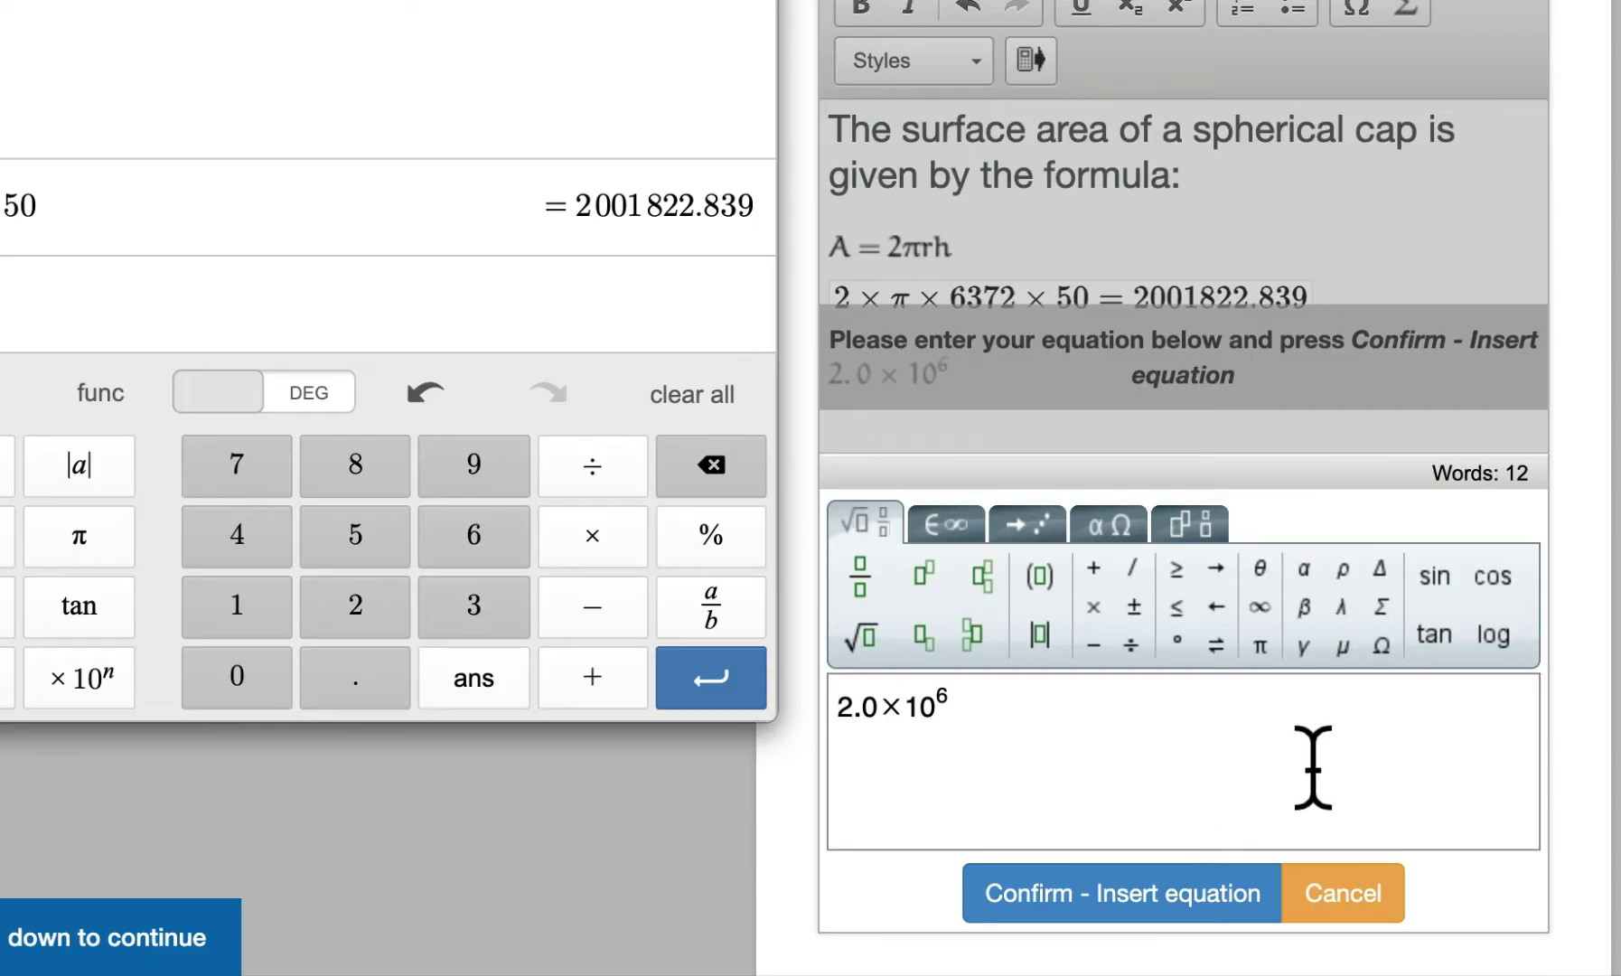
{"action": "left_click", "coordinate": [968, 533]}
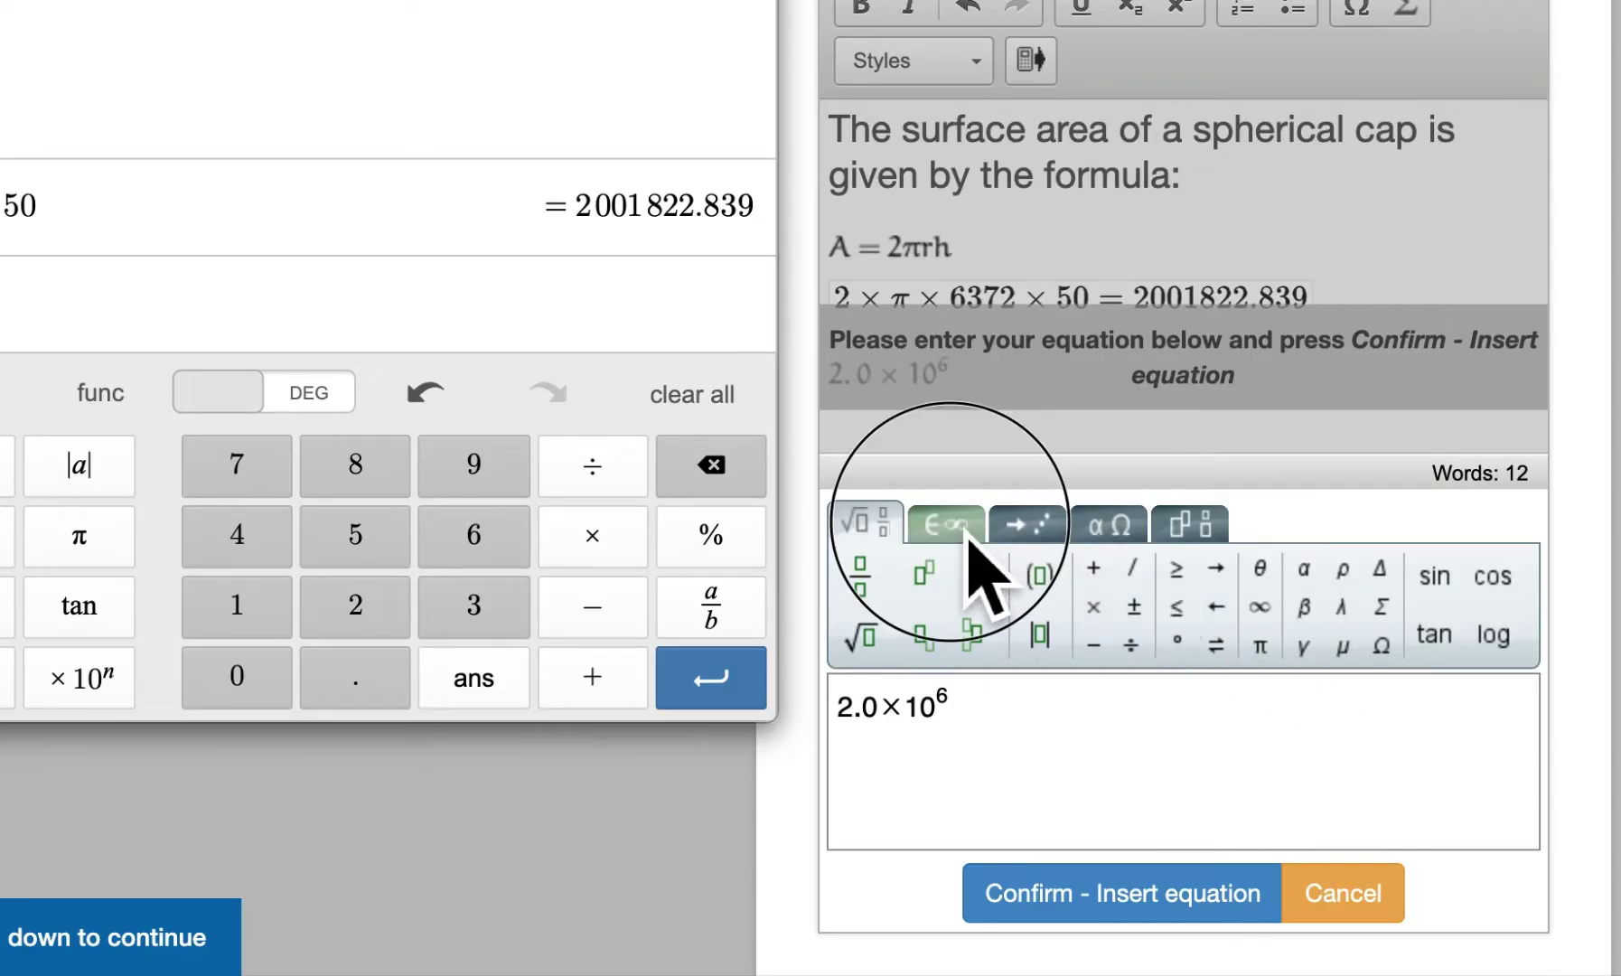
{"action": "left_click", "coordinate": [1013, 610]}
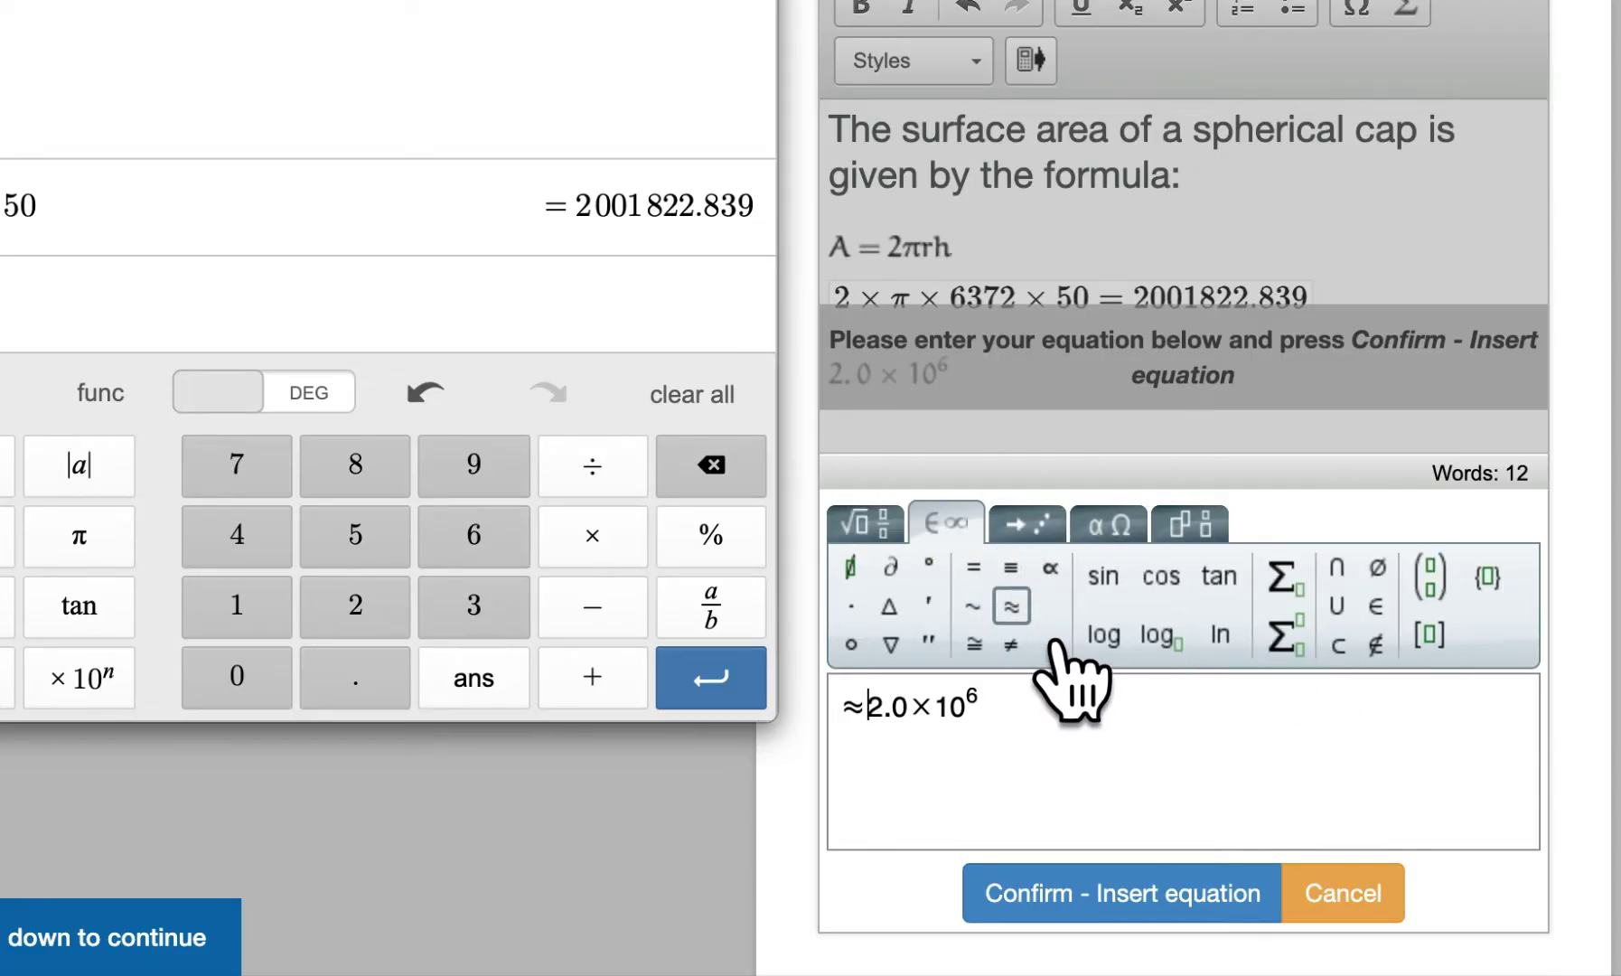
{"action": "left_click", "coordinate": [1089, 915]}
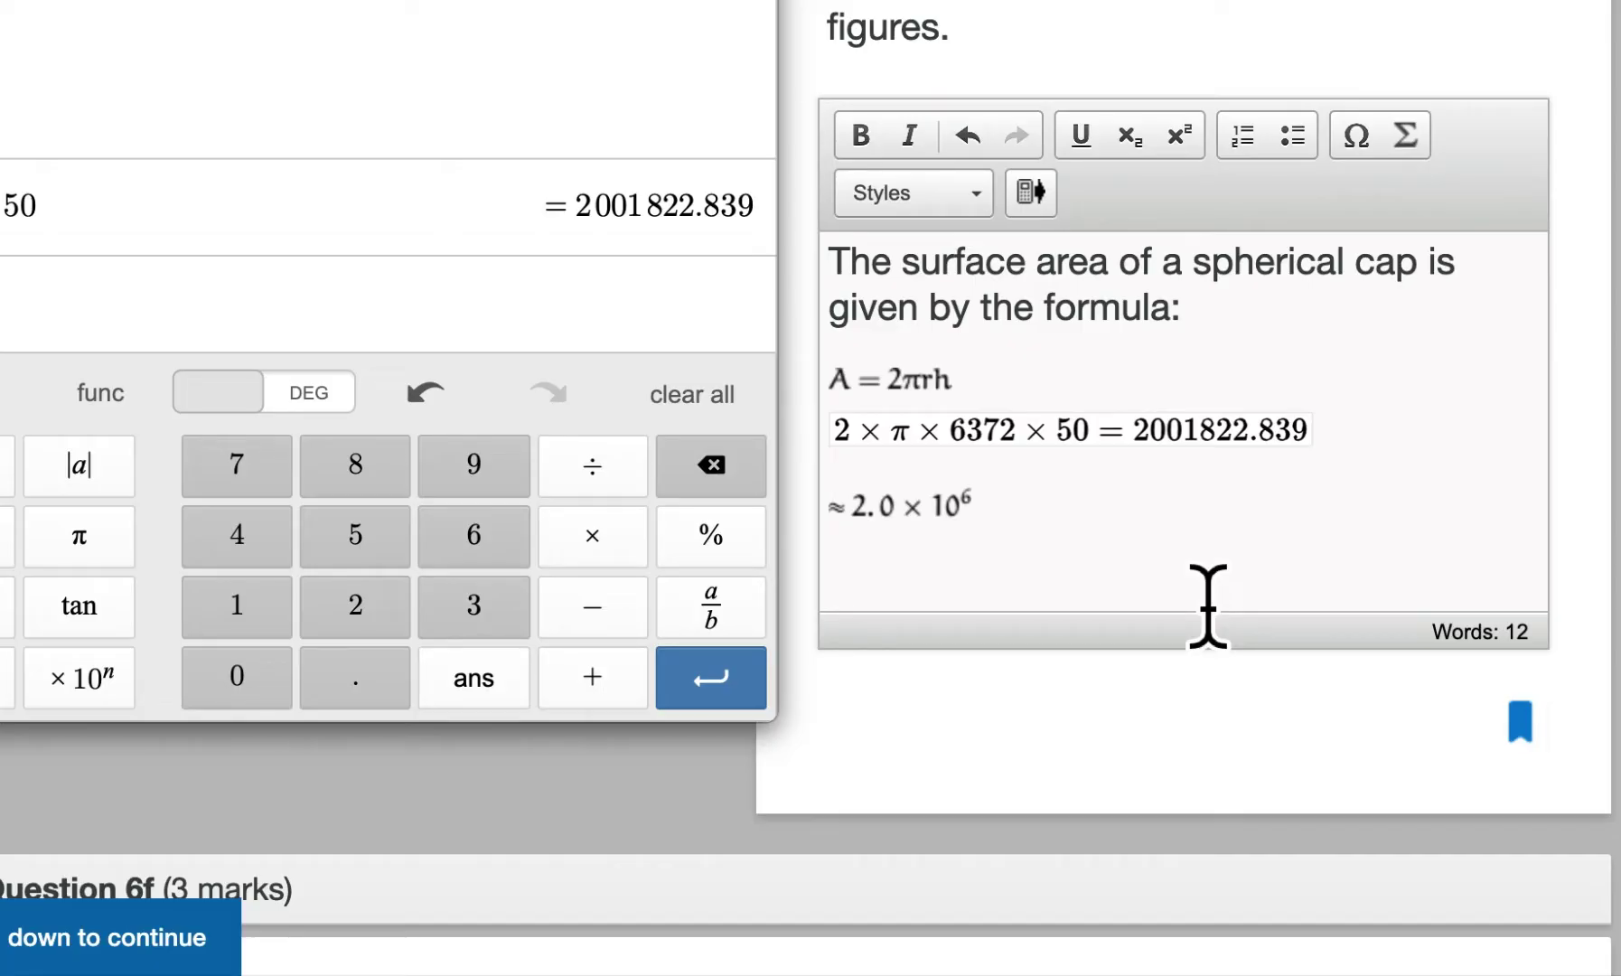
Type the note '*, /, ^ should never be used' below the ≈ 2.0 × 10⁶ line
{"action": "type", "text": "*"}
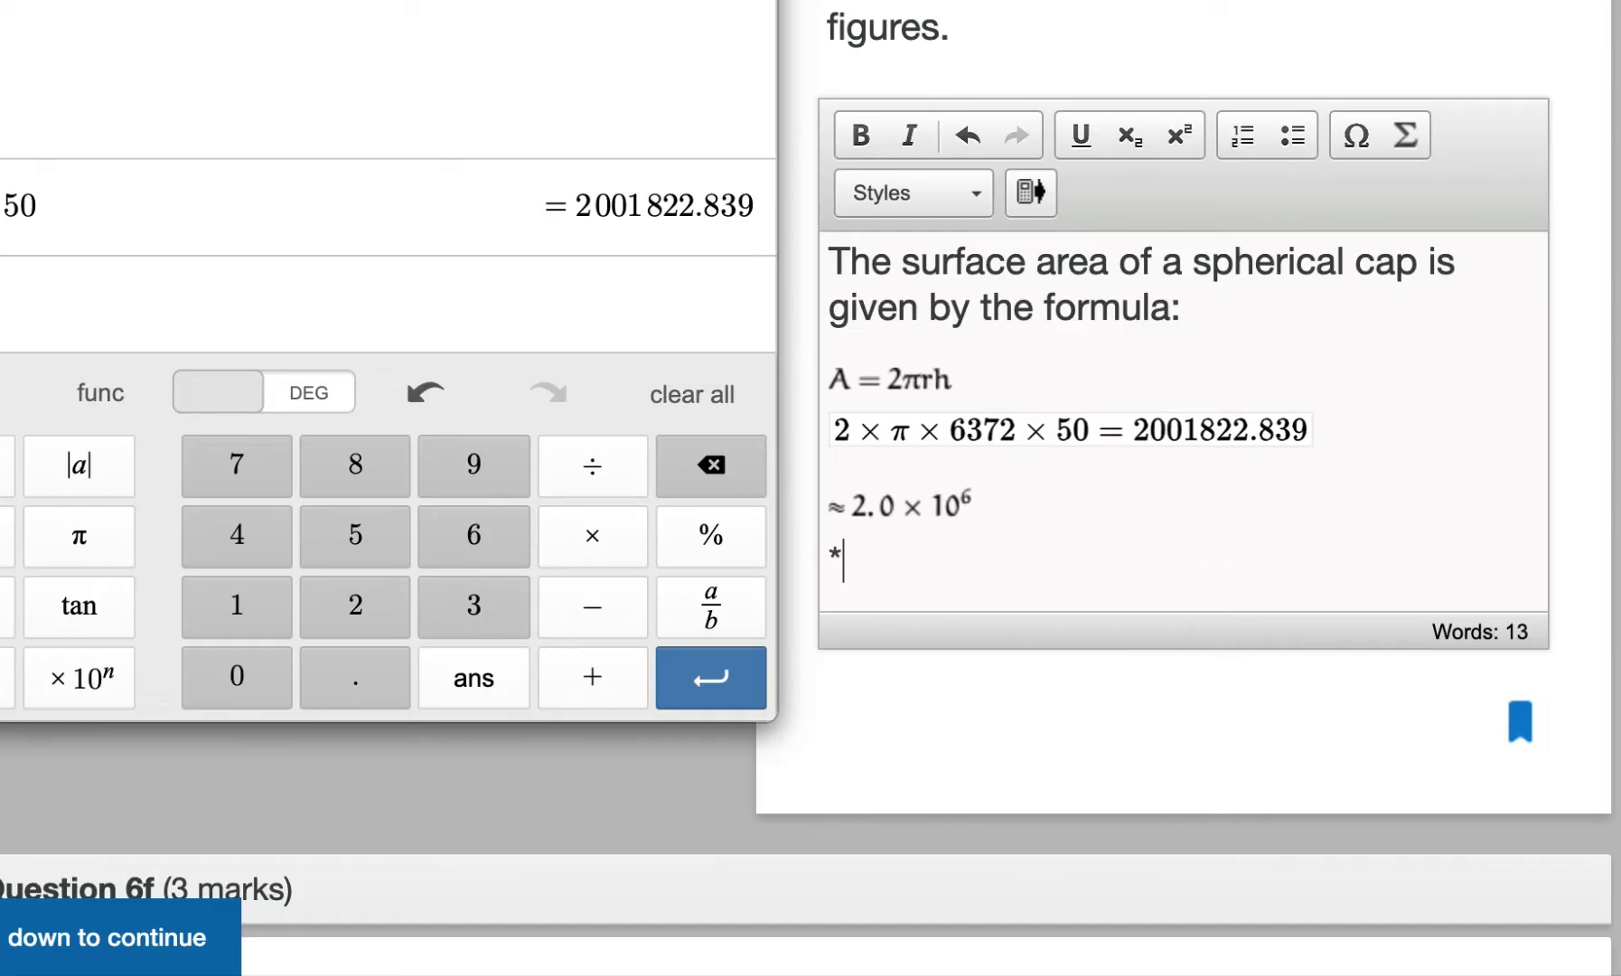
{"action": "type", "text": ", /, ^ shou"}
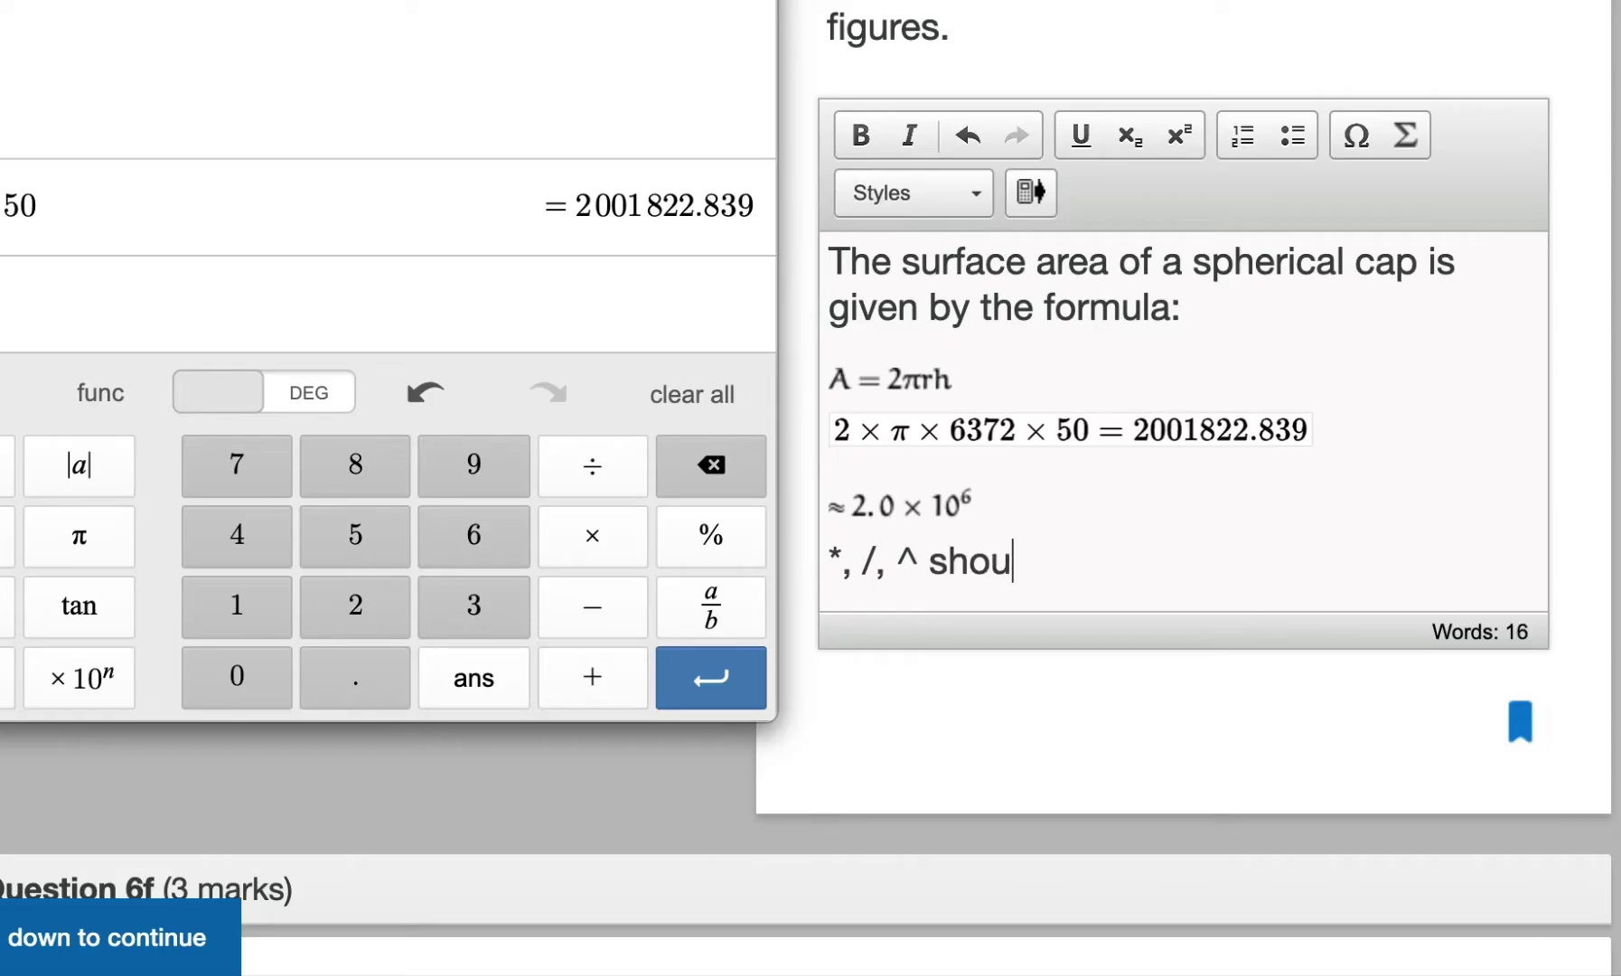
{"action": "type", "text": "ld never be"}
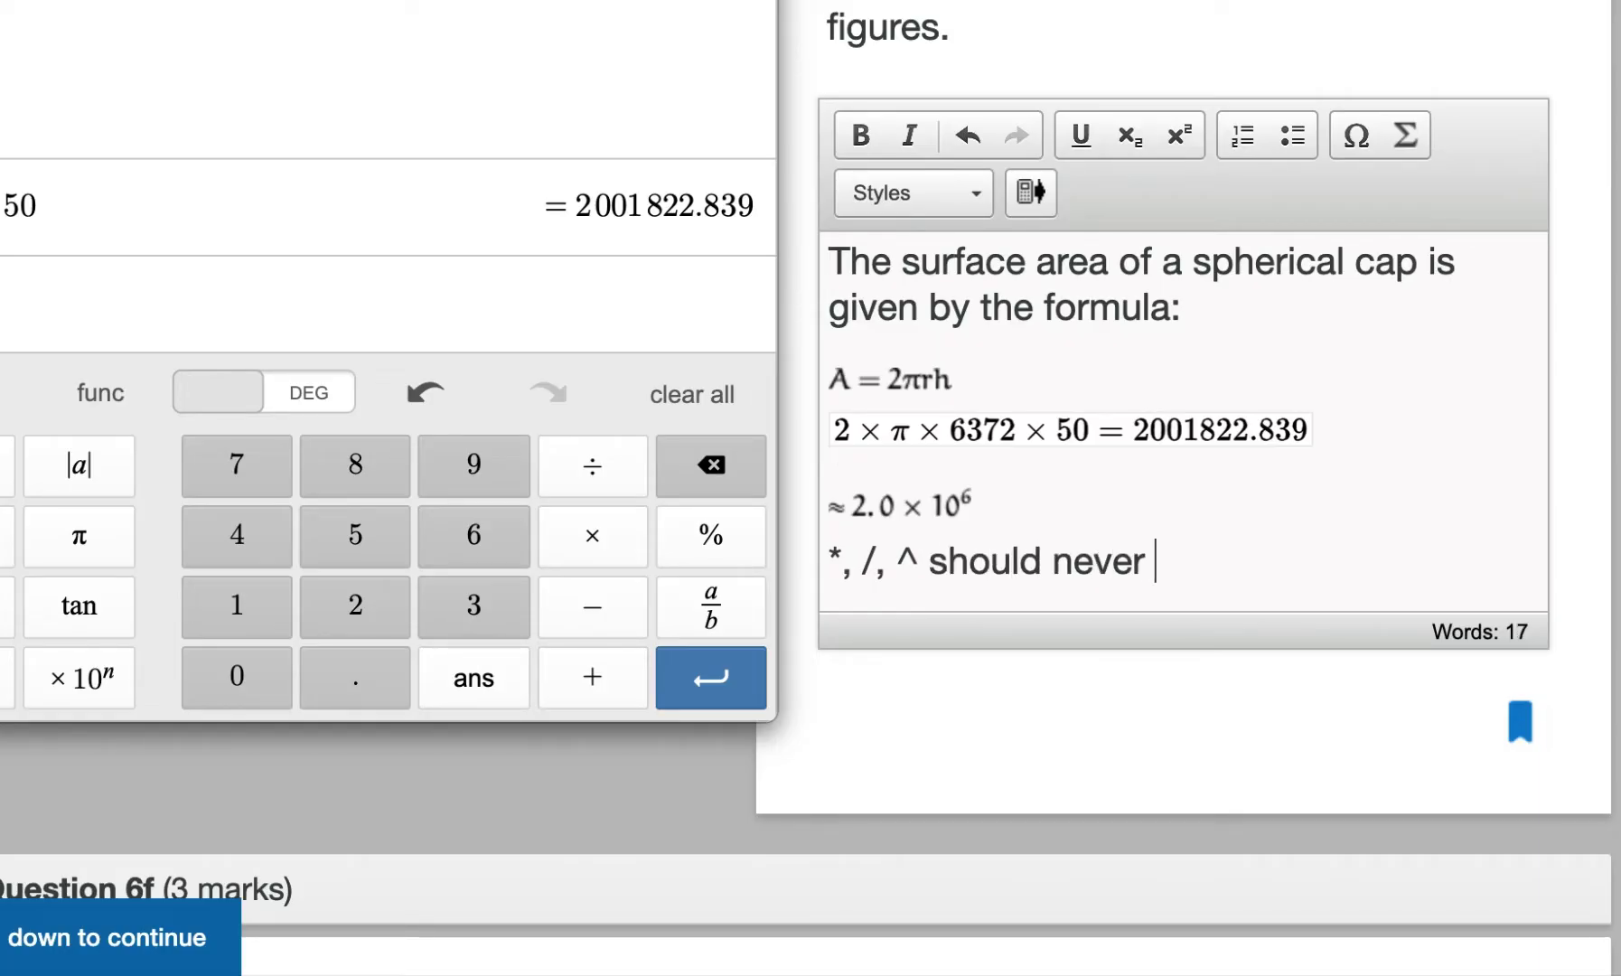
{"action": "type", "text": " used"}
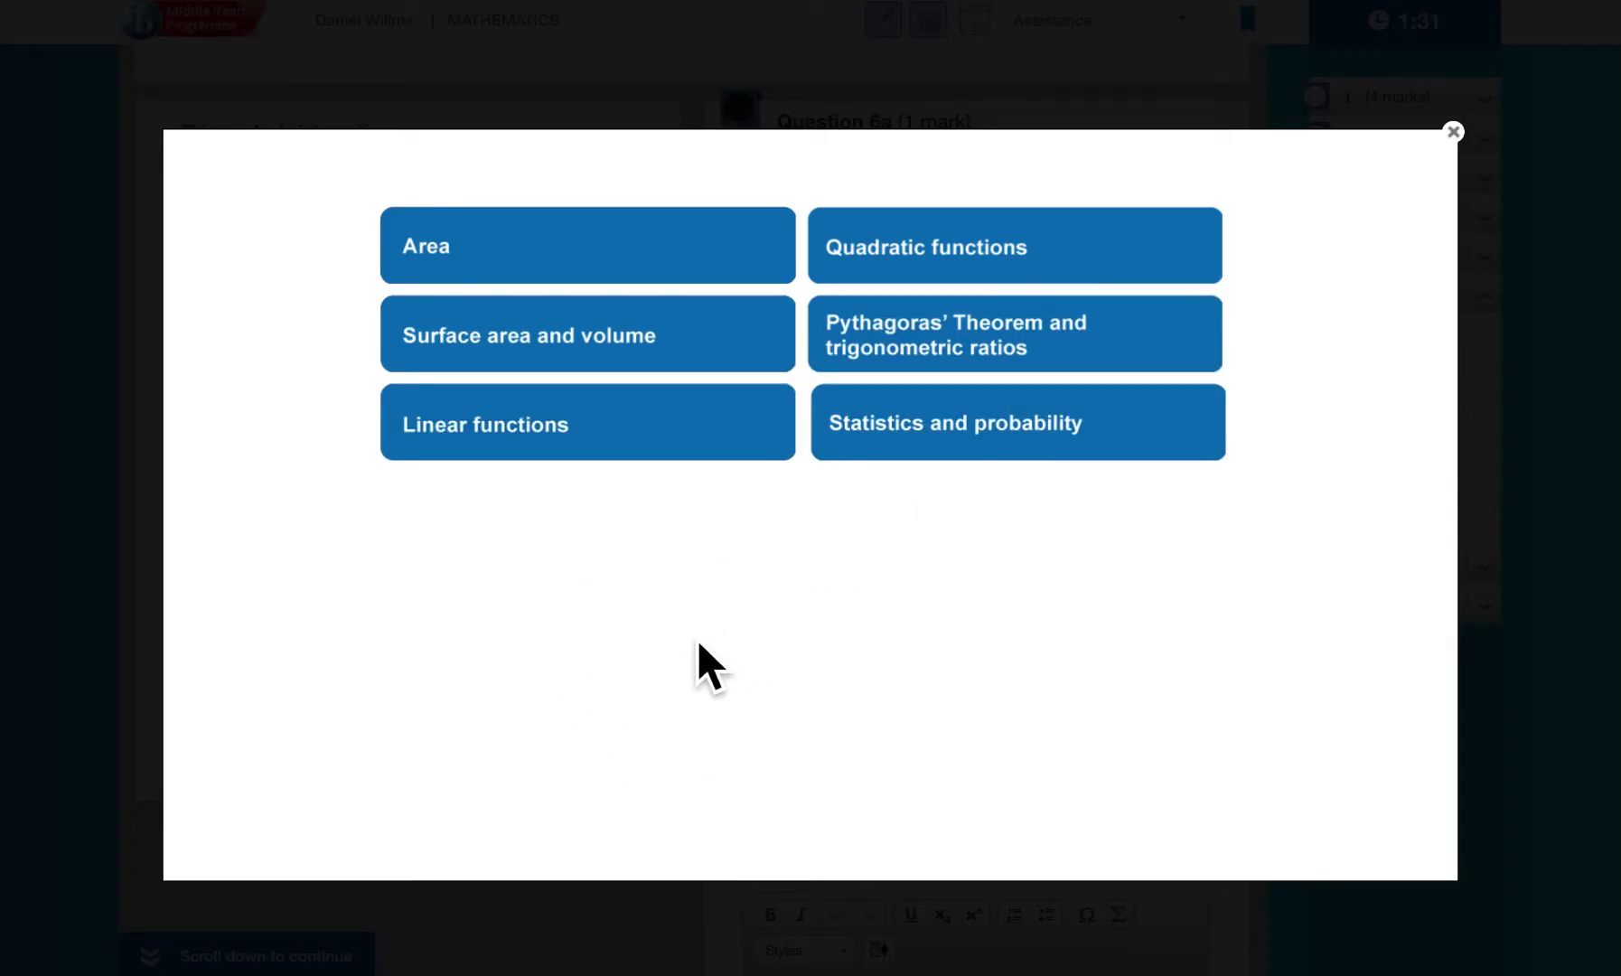
{"action": "left_click", "coordinate": [707, 276]}
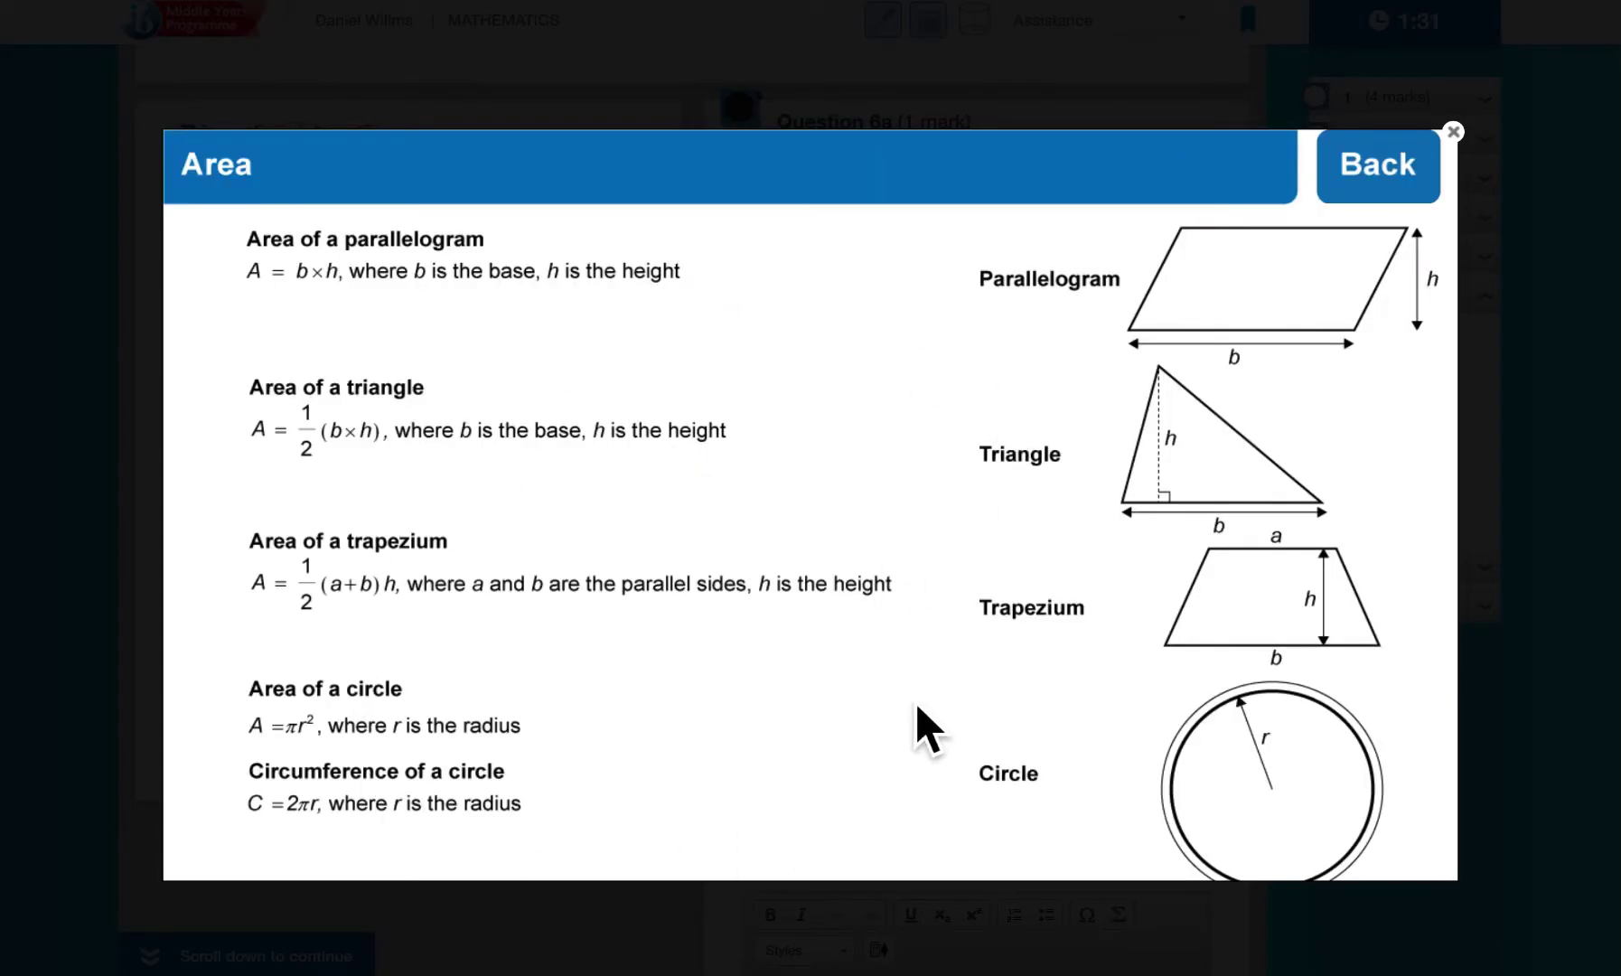
{"action": "left_click", "coordinate": [1412, 168]}
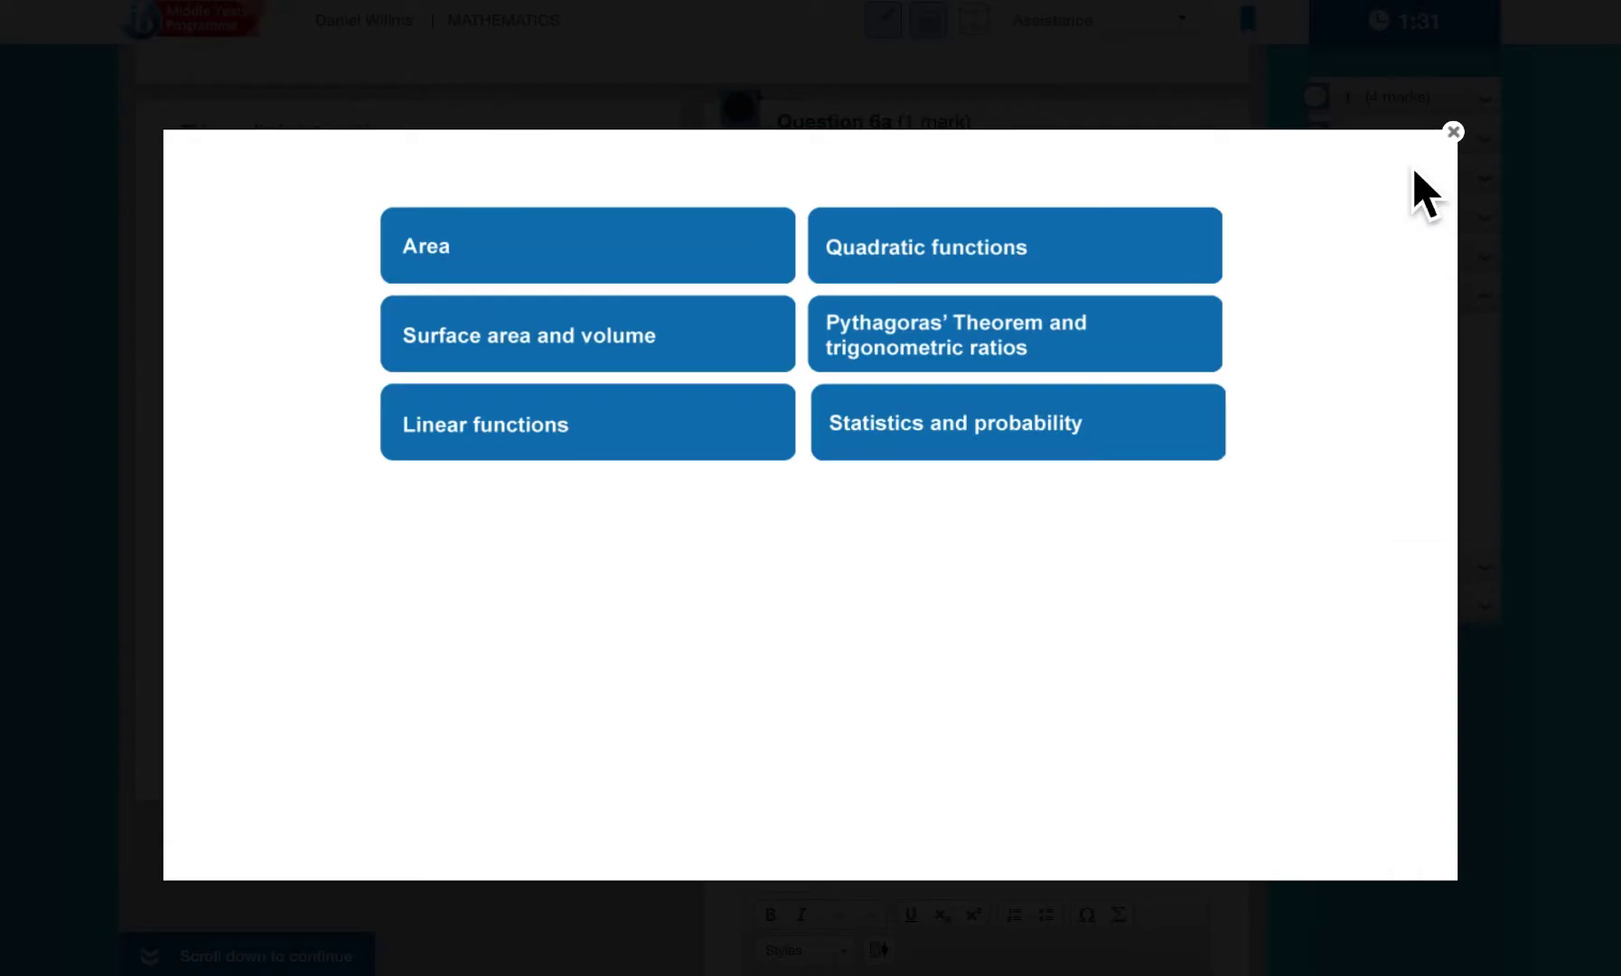
{"action": "left_click", "coordinate": [940, 352]}
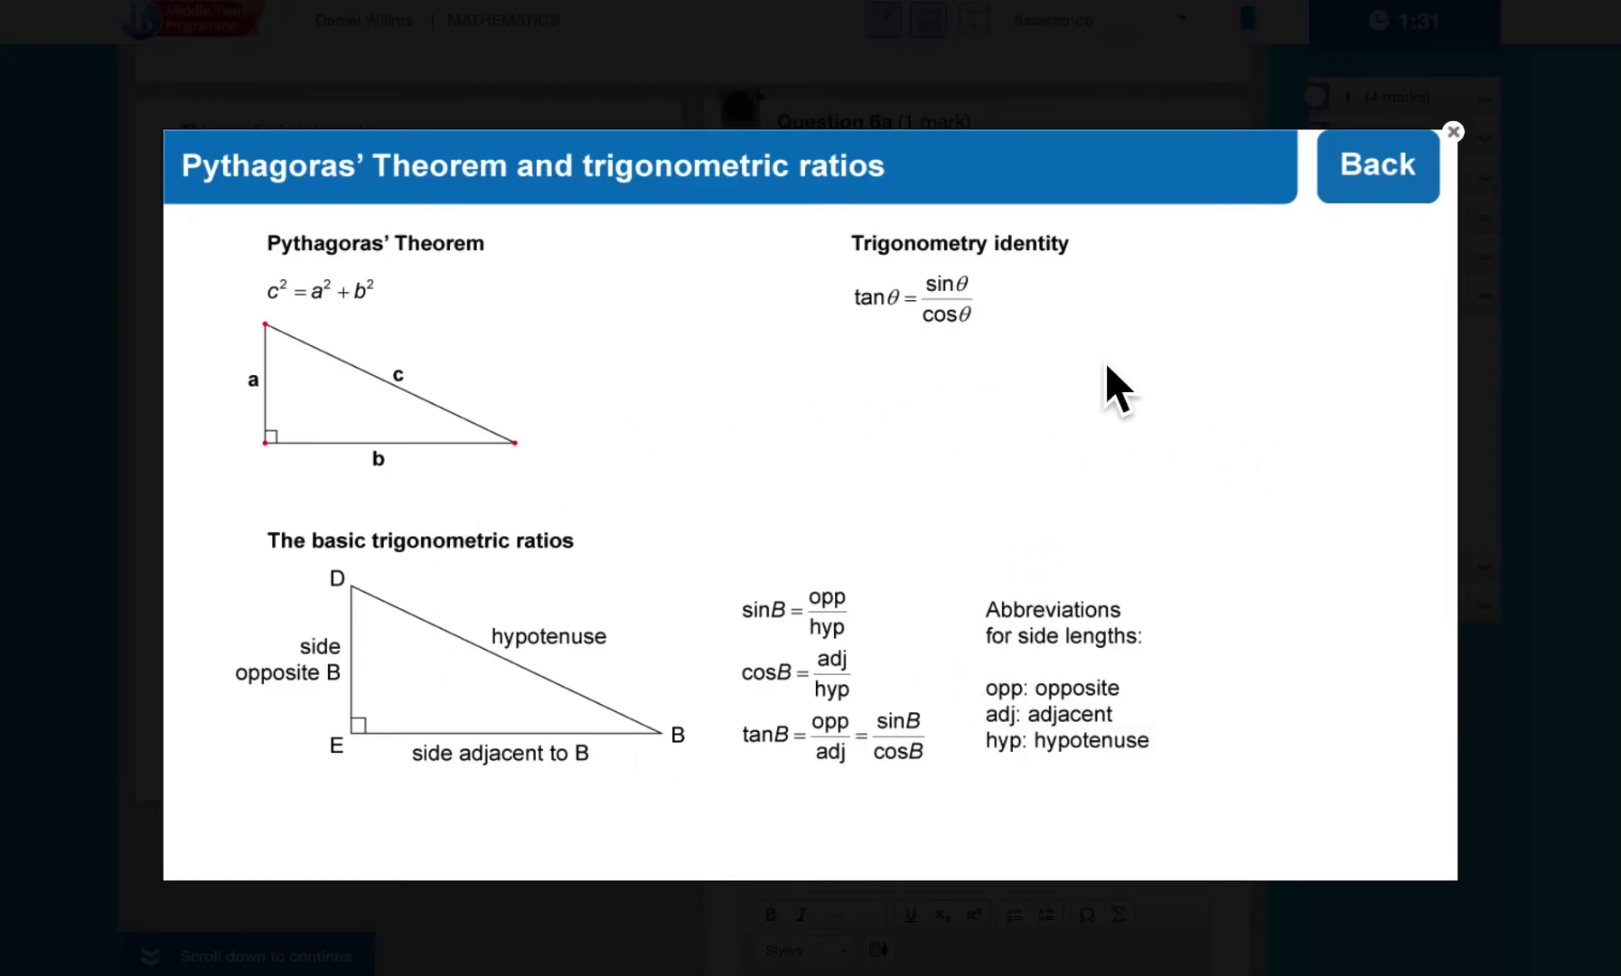
{"action": "left_click", "coordinate": [1395, 180]}
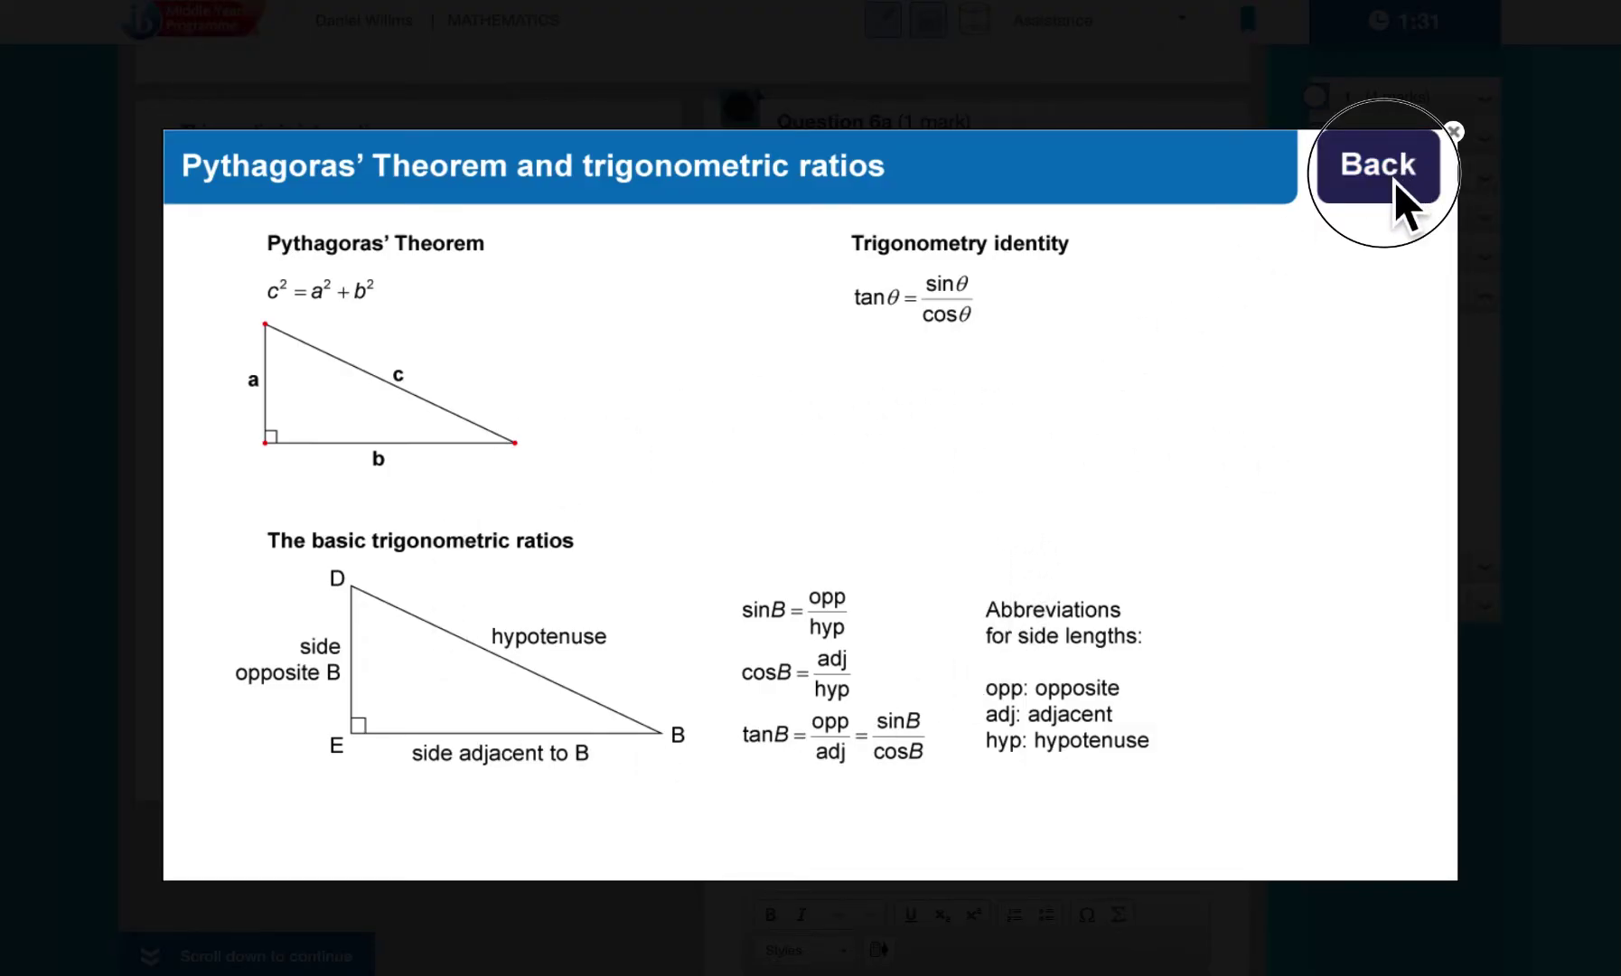
{"action": "left_click", "coordinate": [1455, 132]}
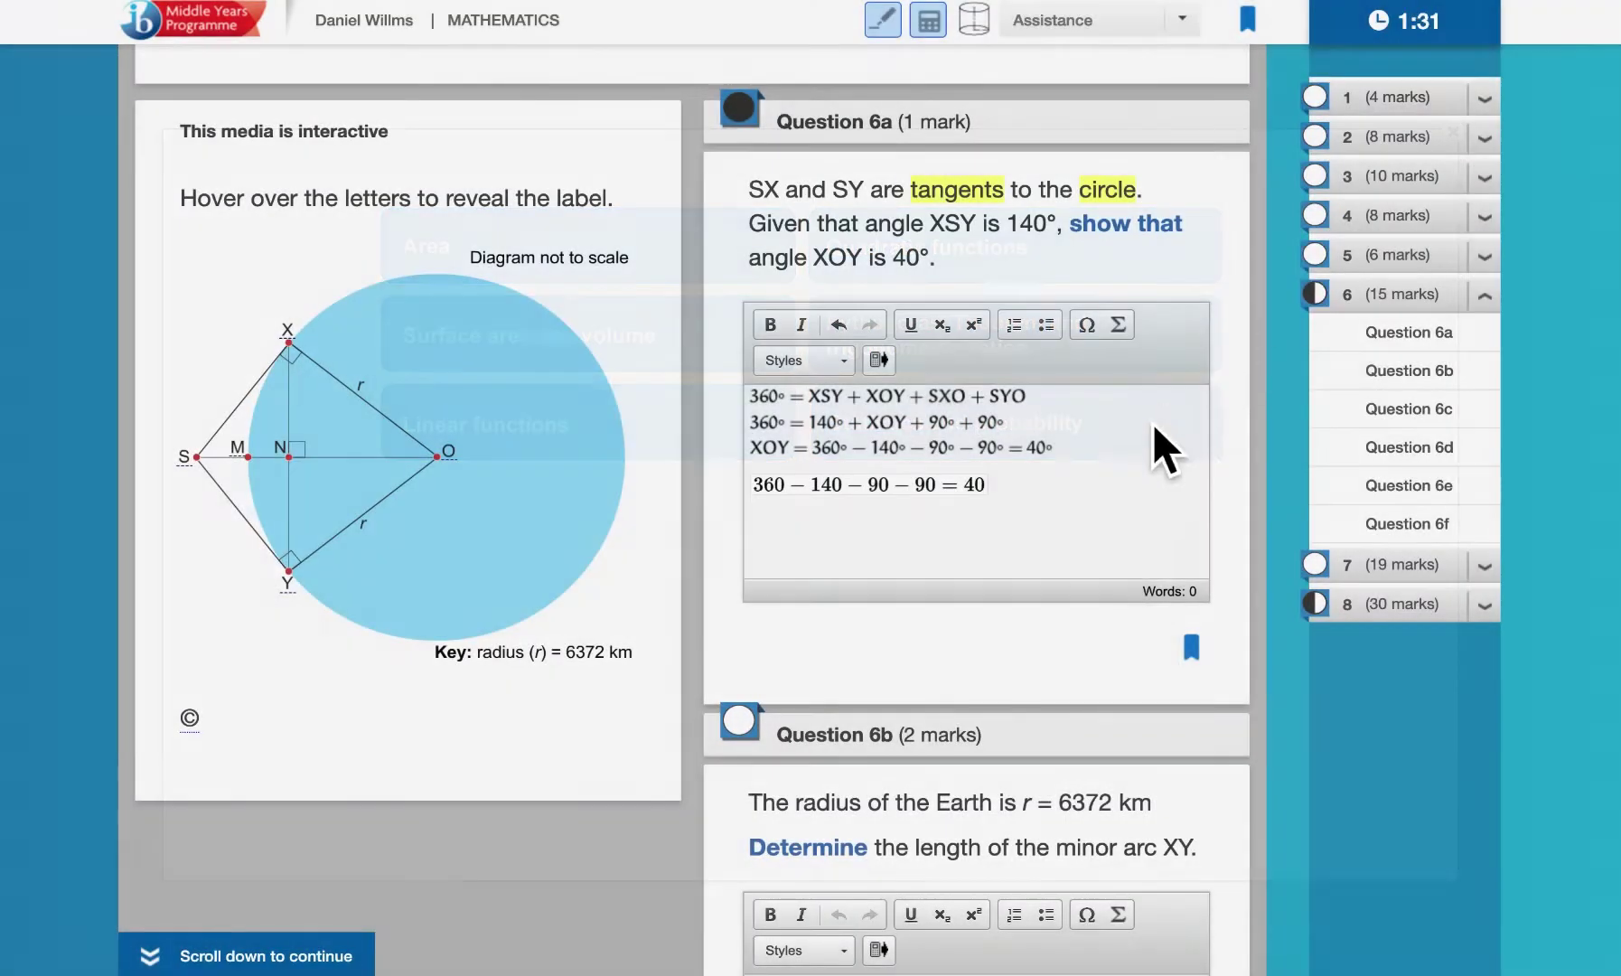
{"action": "scroll", "coordinate": [1152, 434], "scroll_direction": "up", "scroll_amount": 8}
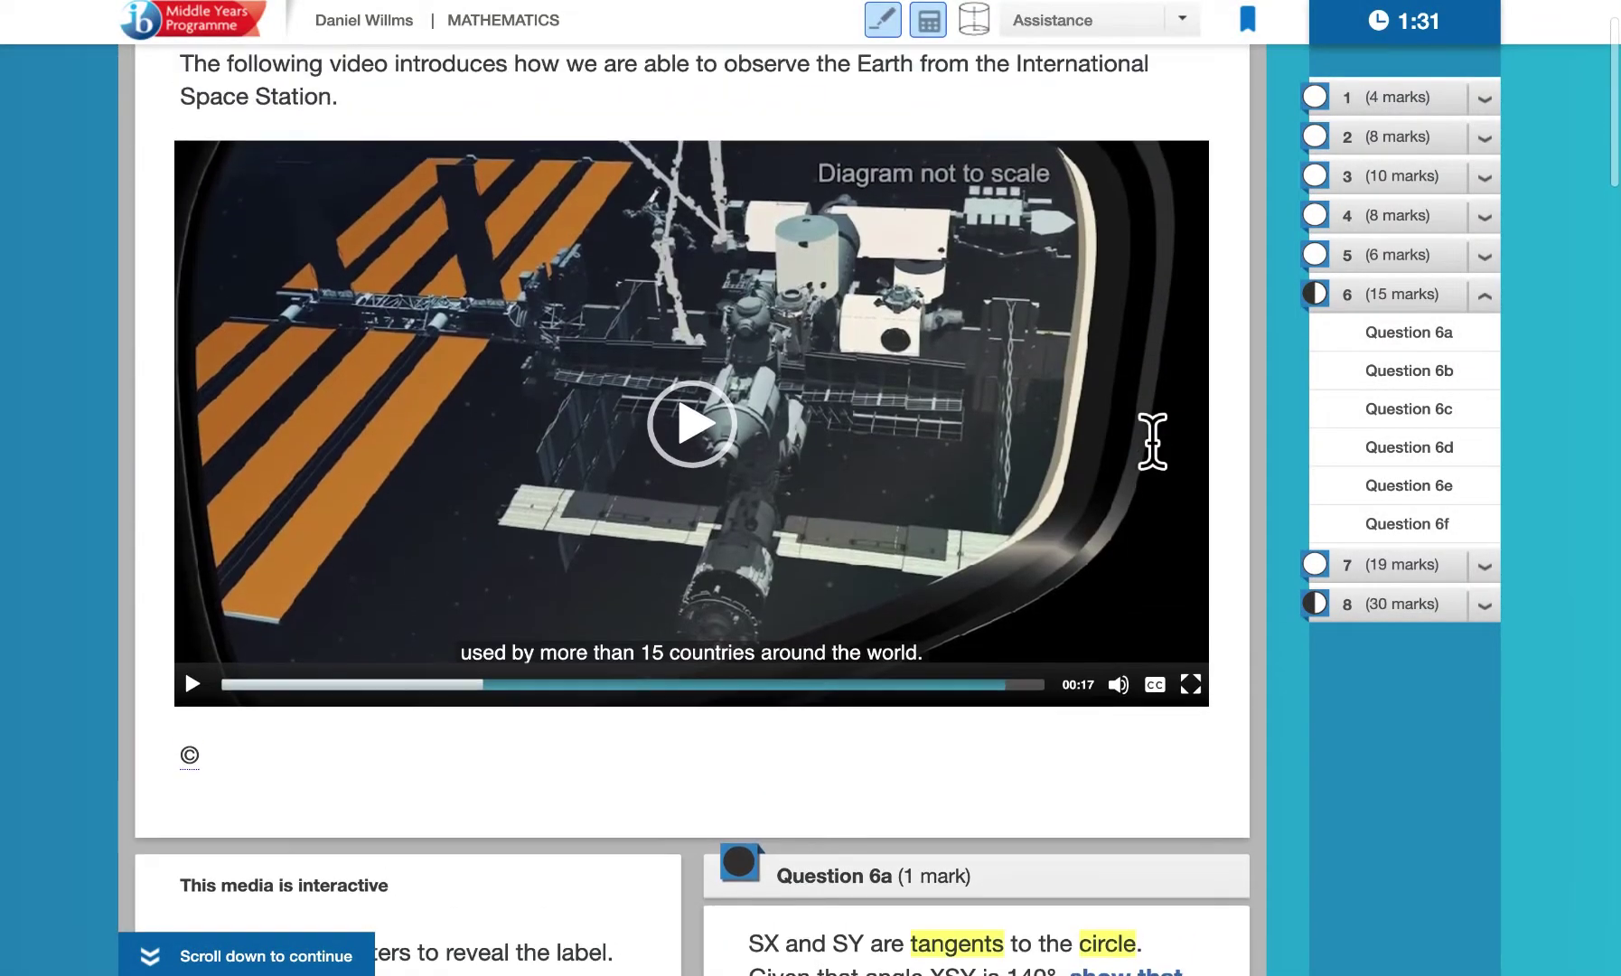
{"action": "scroll", "coordinate": [1153, 441], "scroll_direction": "up", "scroll_amount": 1}
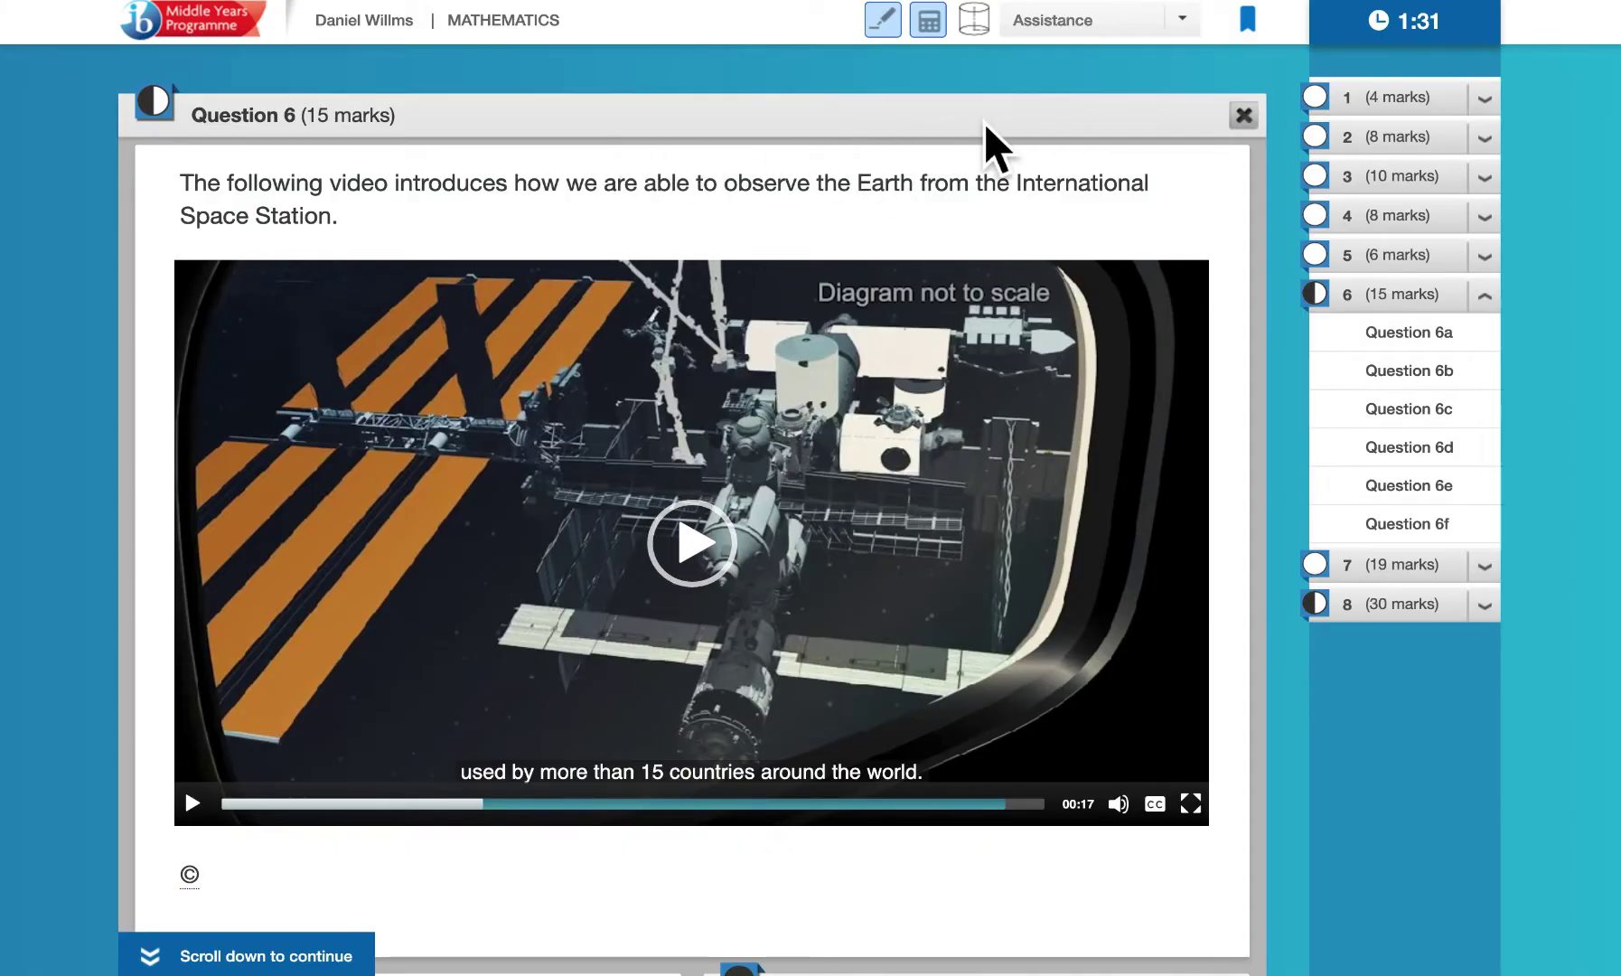
{"action": "scroll", "coordinate": [984, 123], "scroll_direction": "down", "scroll_amount": 2}
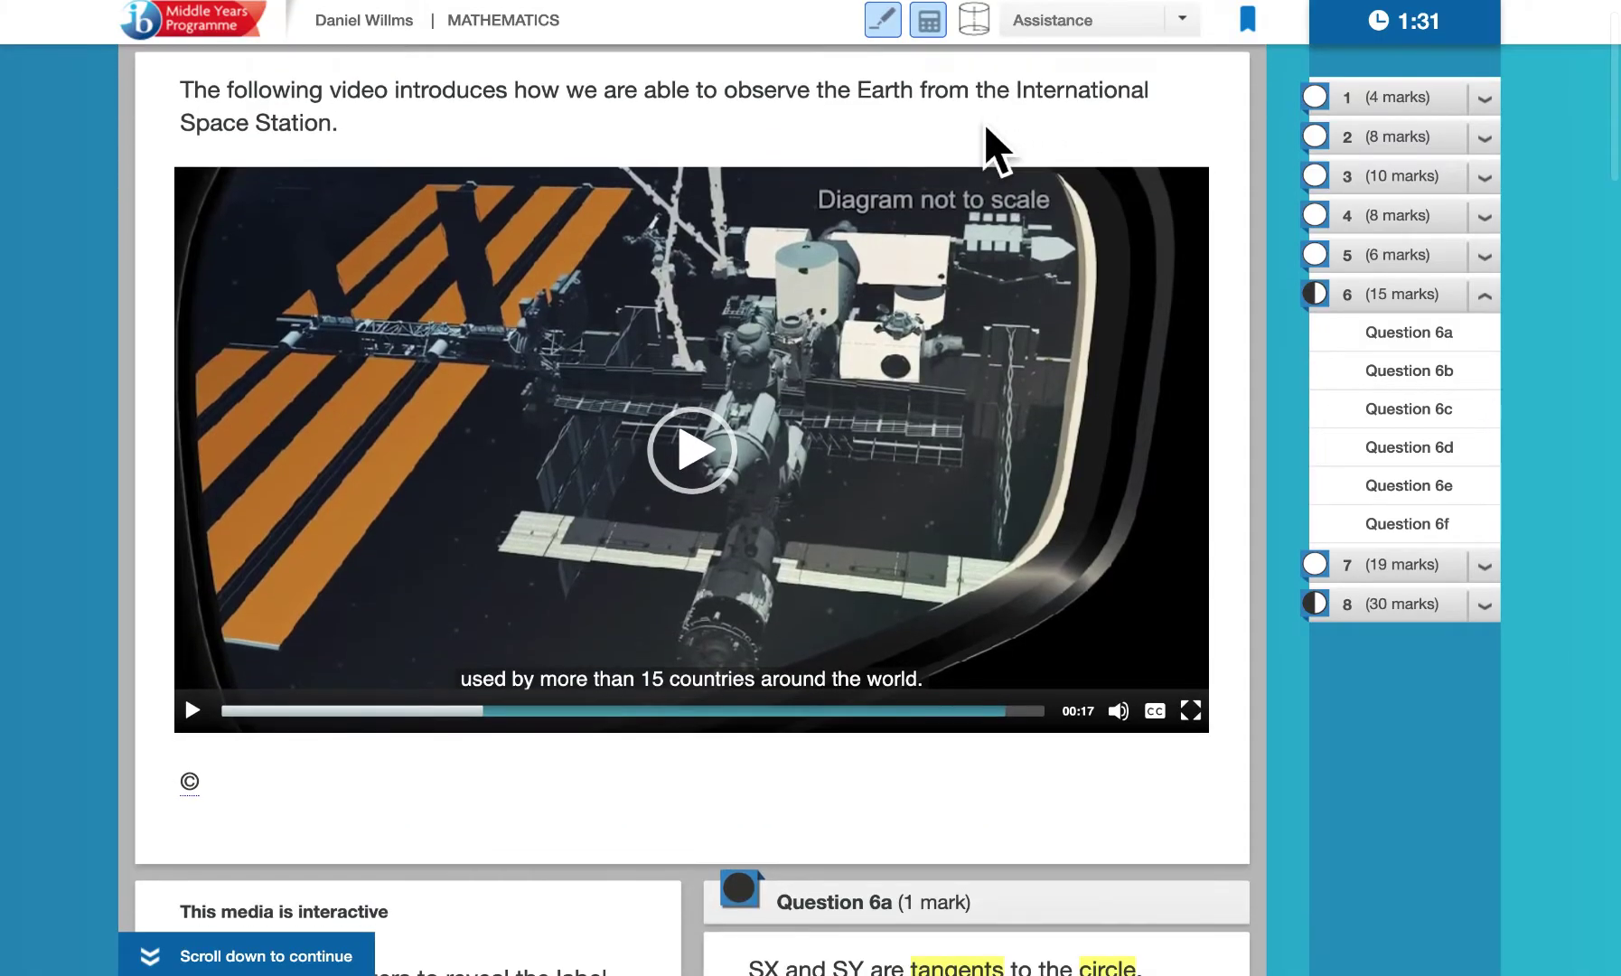
{"action": "scroll", "coordinate": [984, 123], "scroll_direction": "down", "scroll_amount": 6}
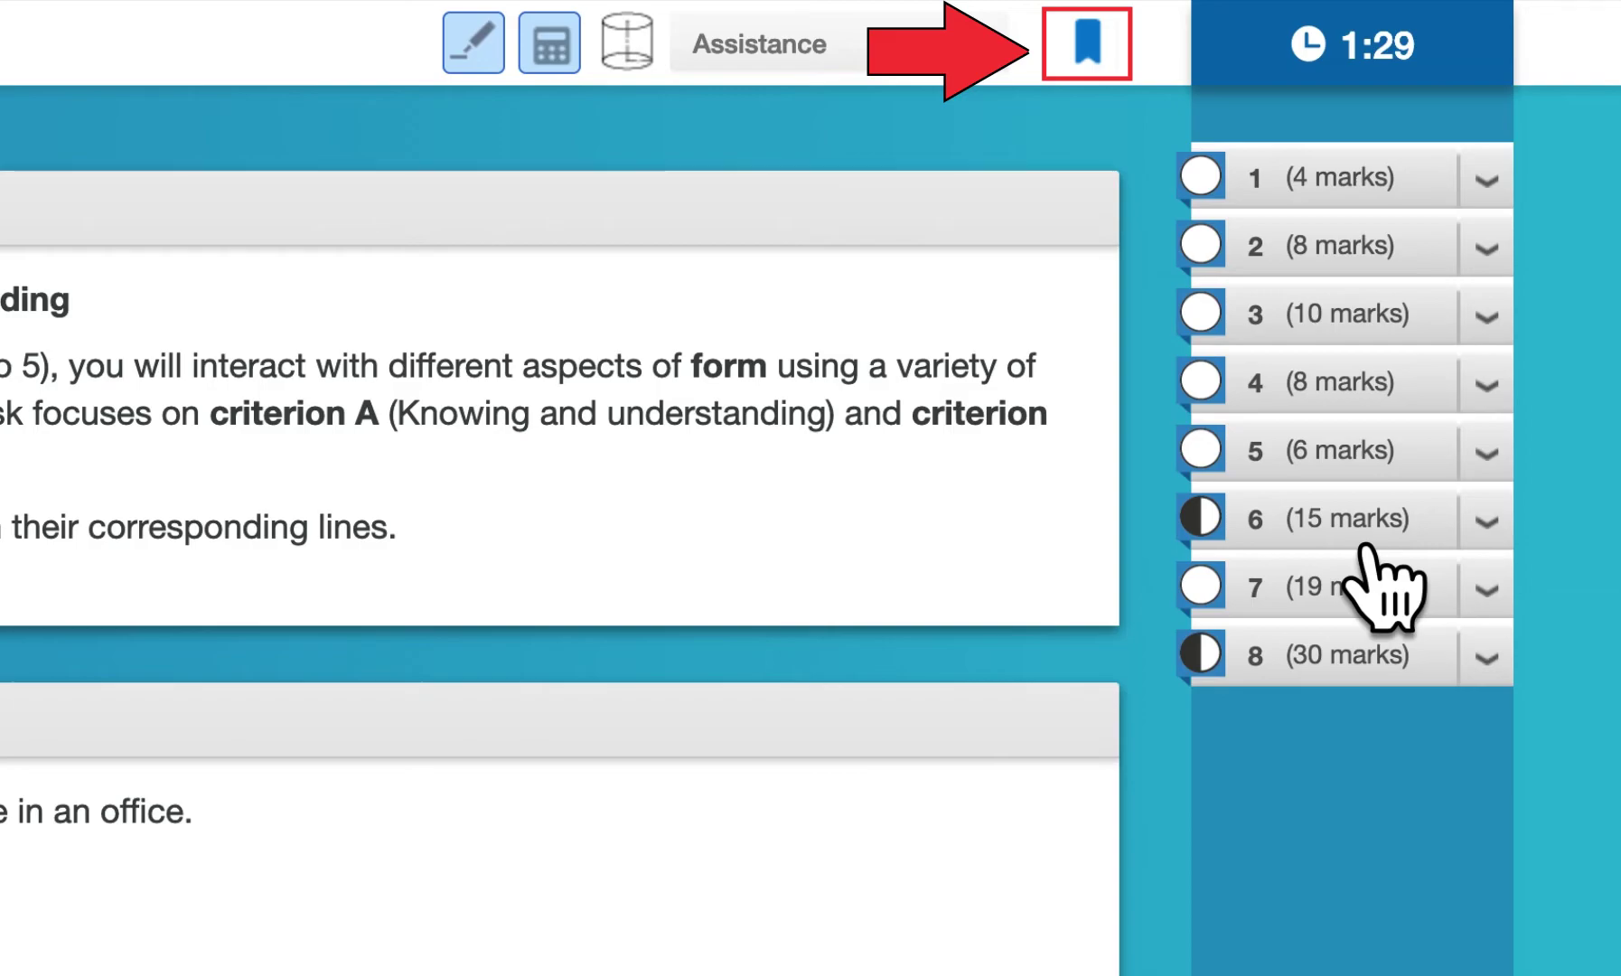
Bookmark Question 6d and check it in the bookmarked questions list
{"action": "left_click", "coordinate": [1366, 542]}
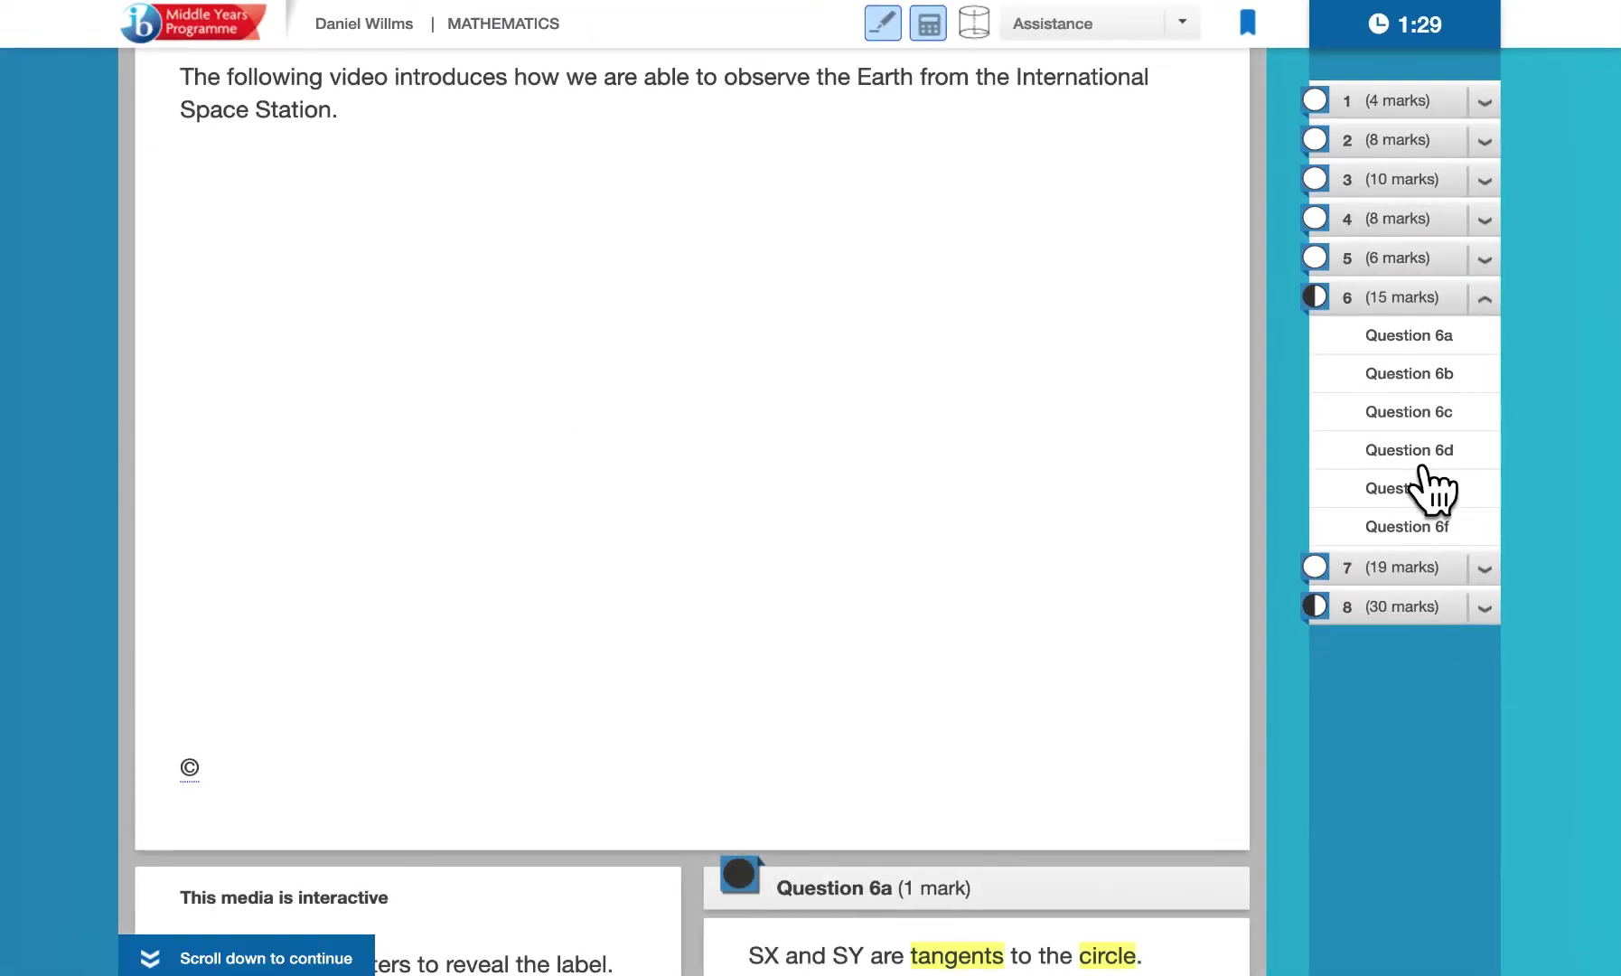
{"action": "left_click", "coordinate": [1429, 488]}
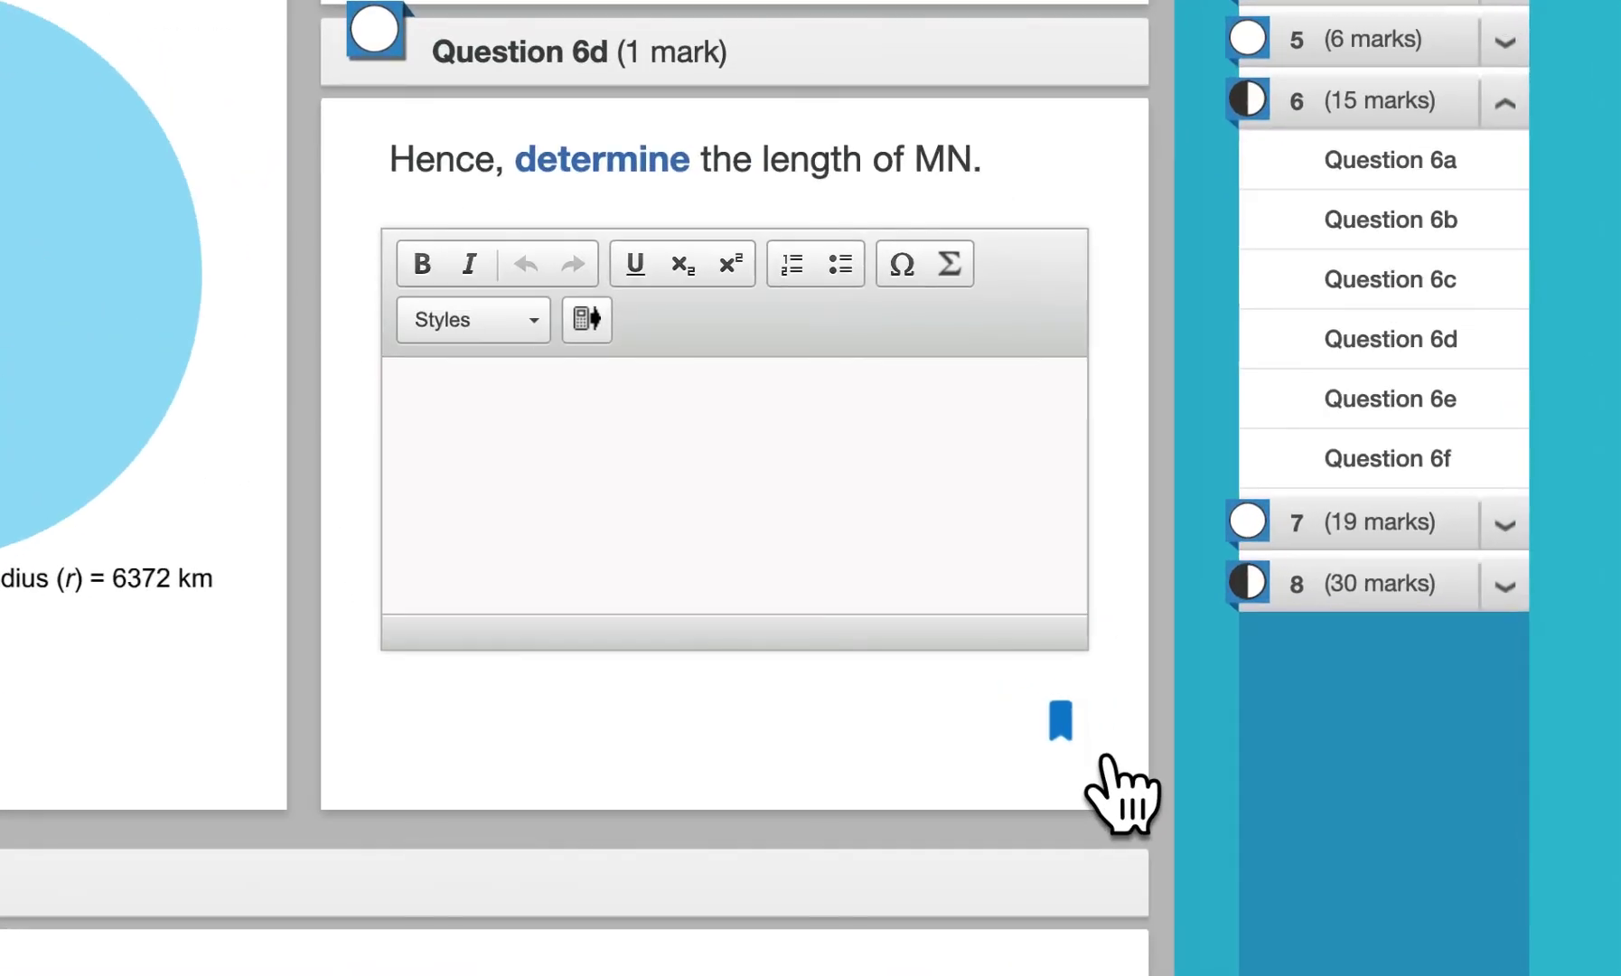
{"action": "left_click", "coordinate": [1104, 757]}
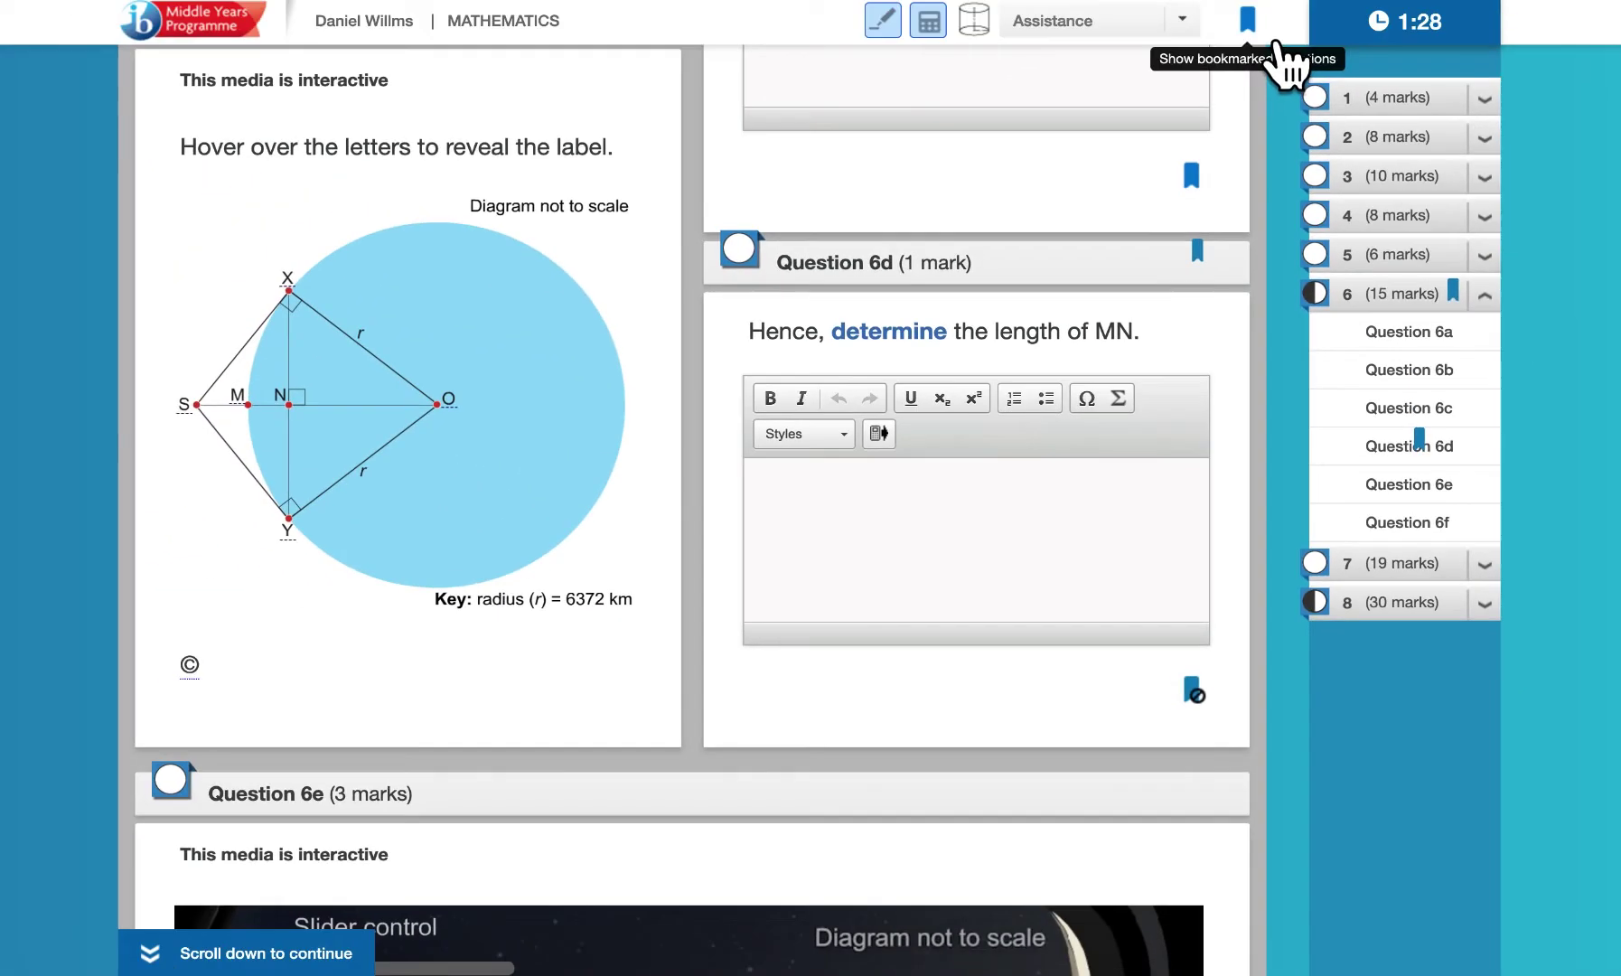
{"action": "left_click", "coordinate": [1273, 38]}
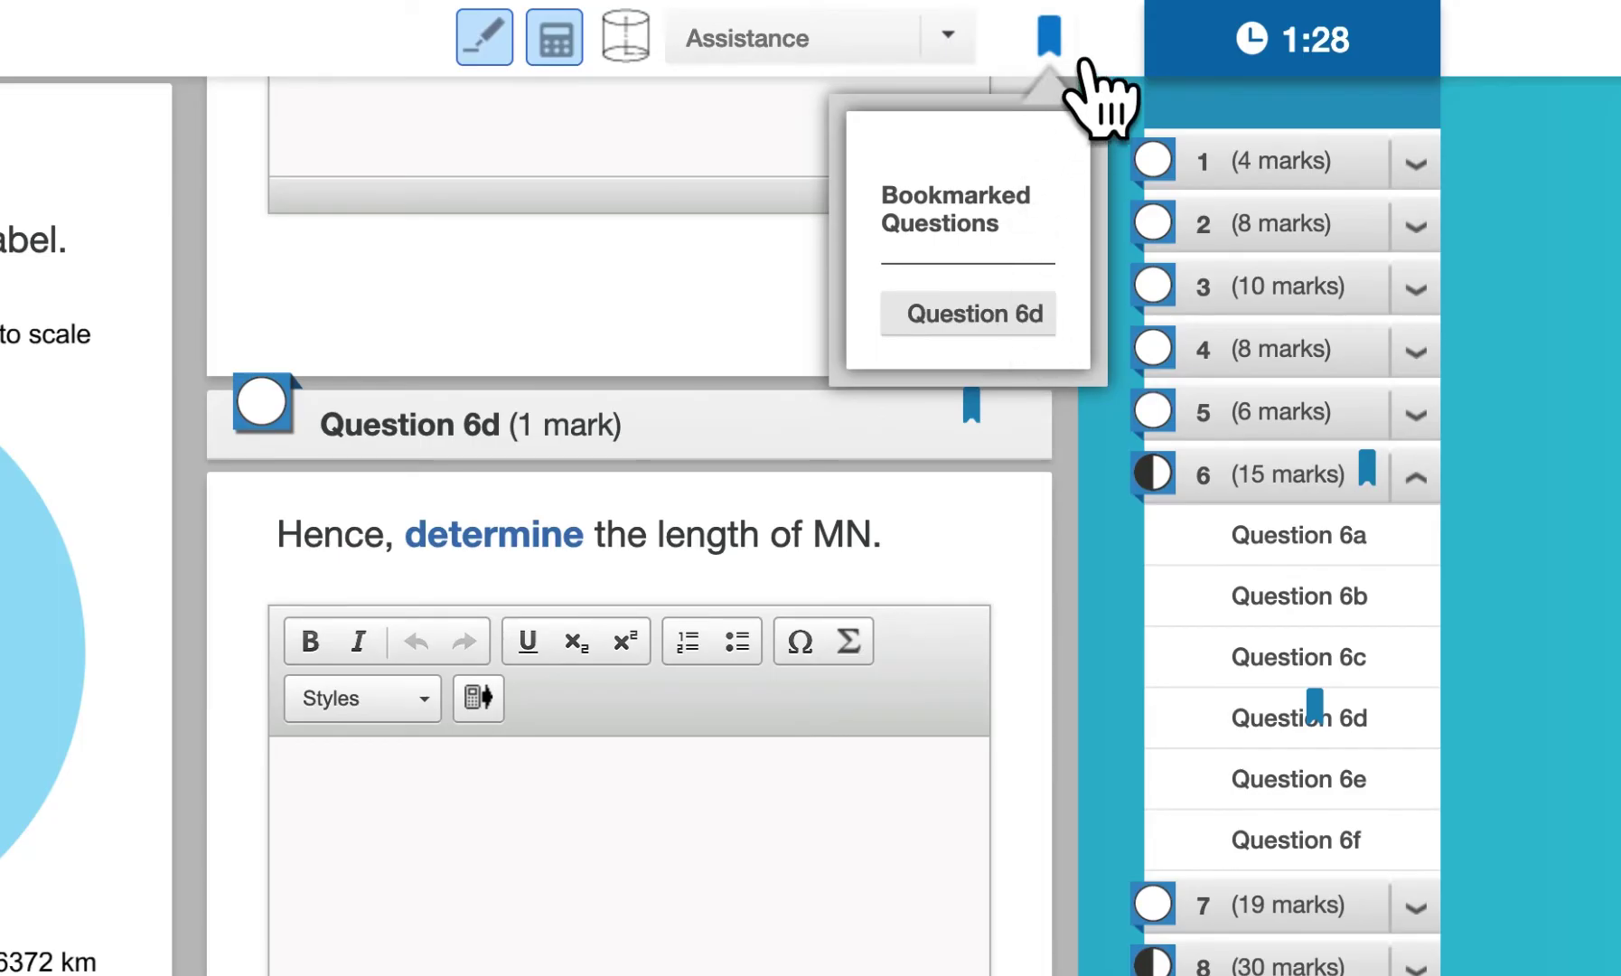
{"action": "left_click", "coordinate": [1096, 65]}
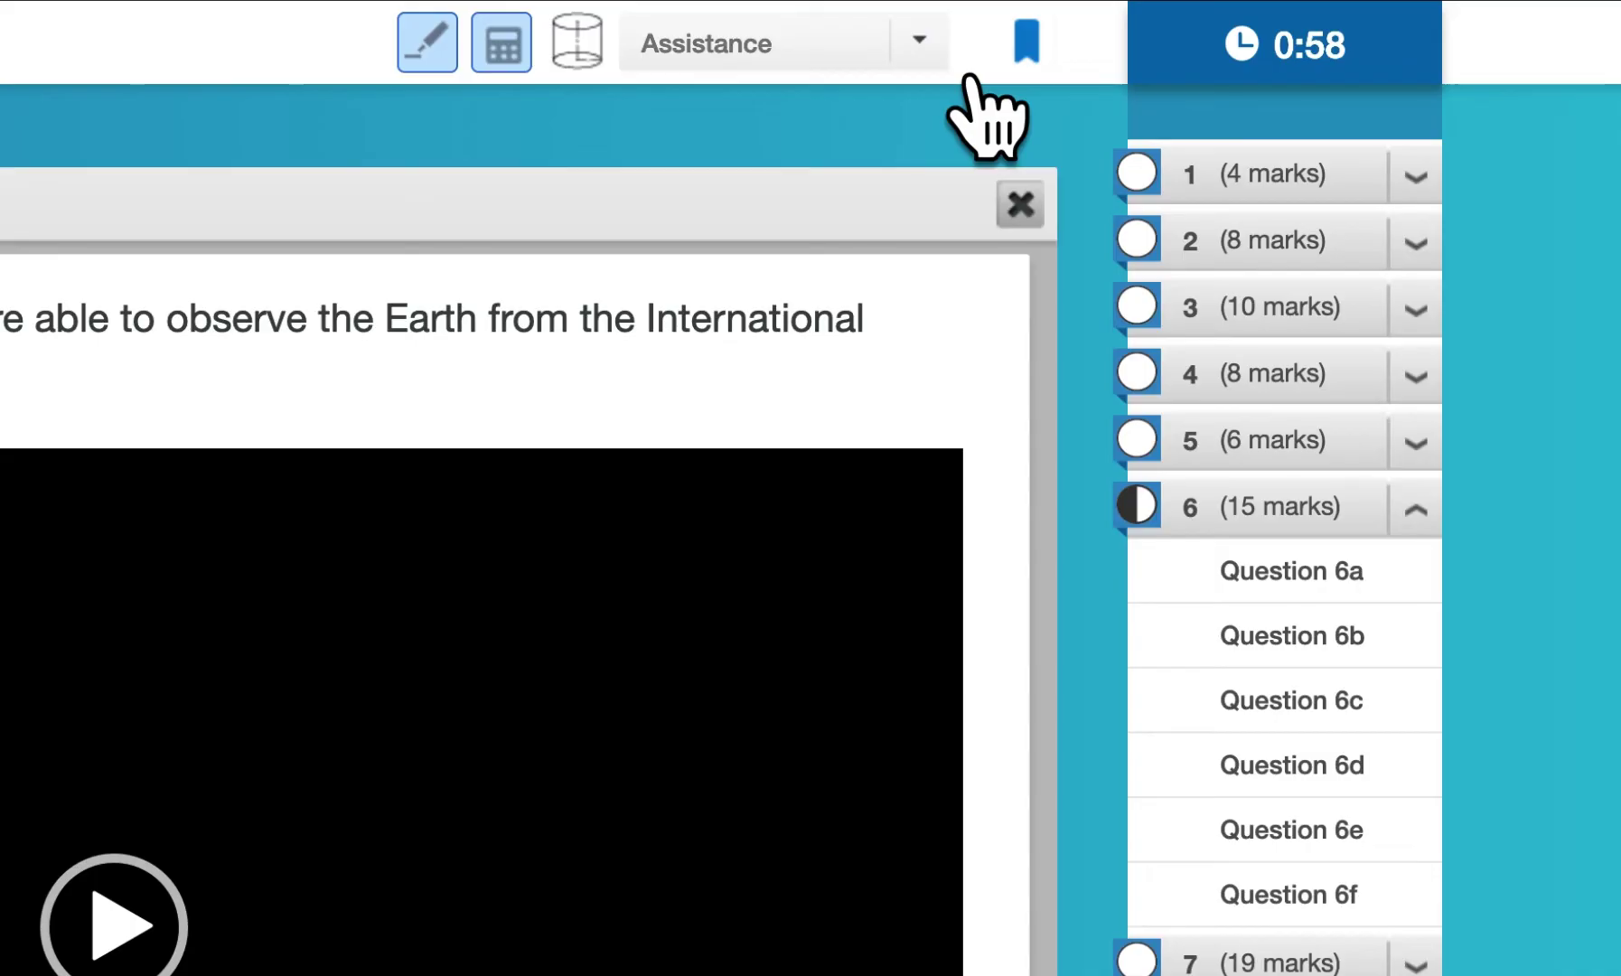
Choose Finish early from the Assistance menu and confirm ending the examination
{"action": "left_click", "coordinate": [964, 76]}
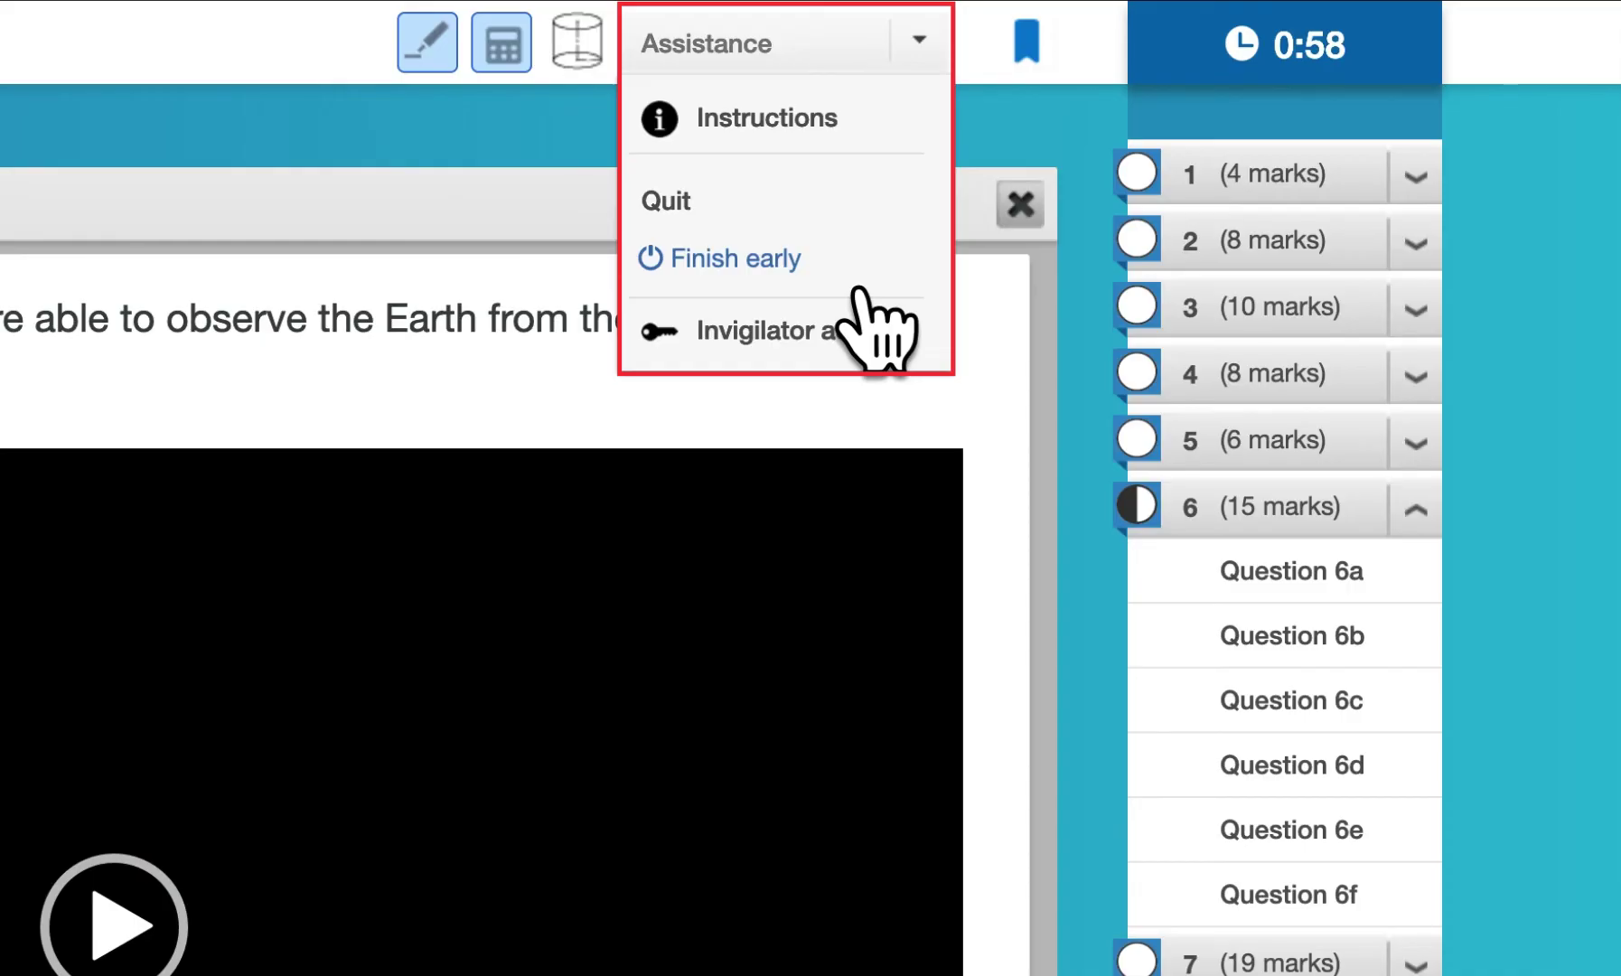
{"action": "left_click", "coordinate": [783, 289]}
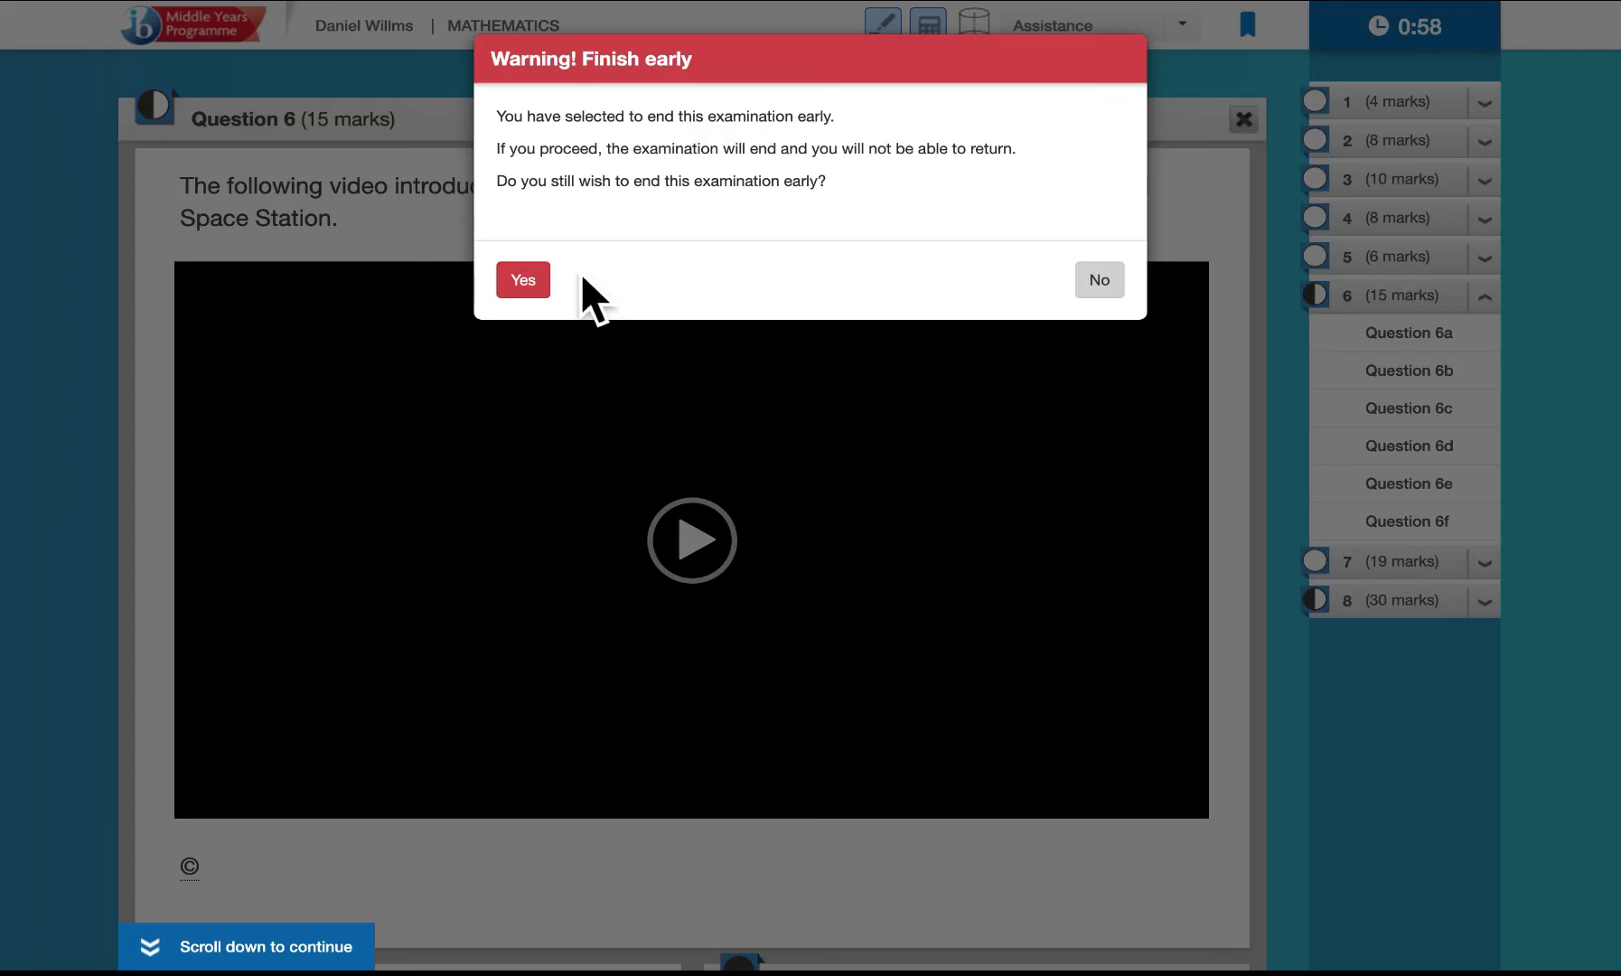
{"action": "left_click", "coordinate": [538, 295]}
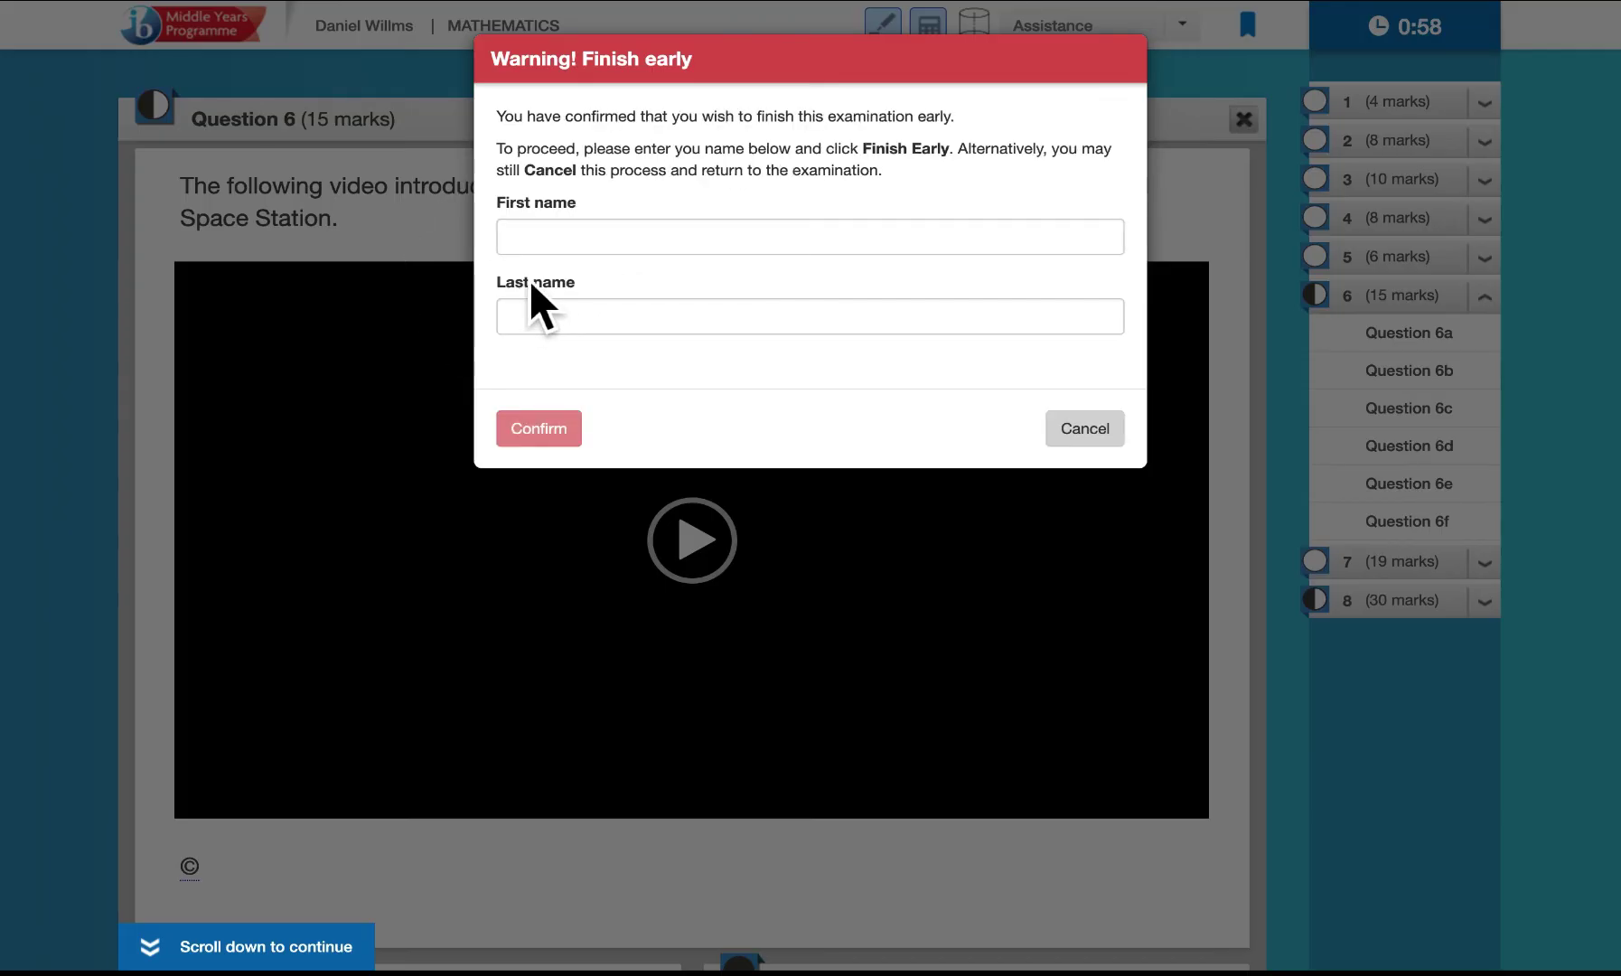
Confirm the candidate's first and last name, finish early without the journal, and exit
{"action": "left_click", "coordinate": [590, 248]}
{"action": "key", "text": "Tab"}
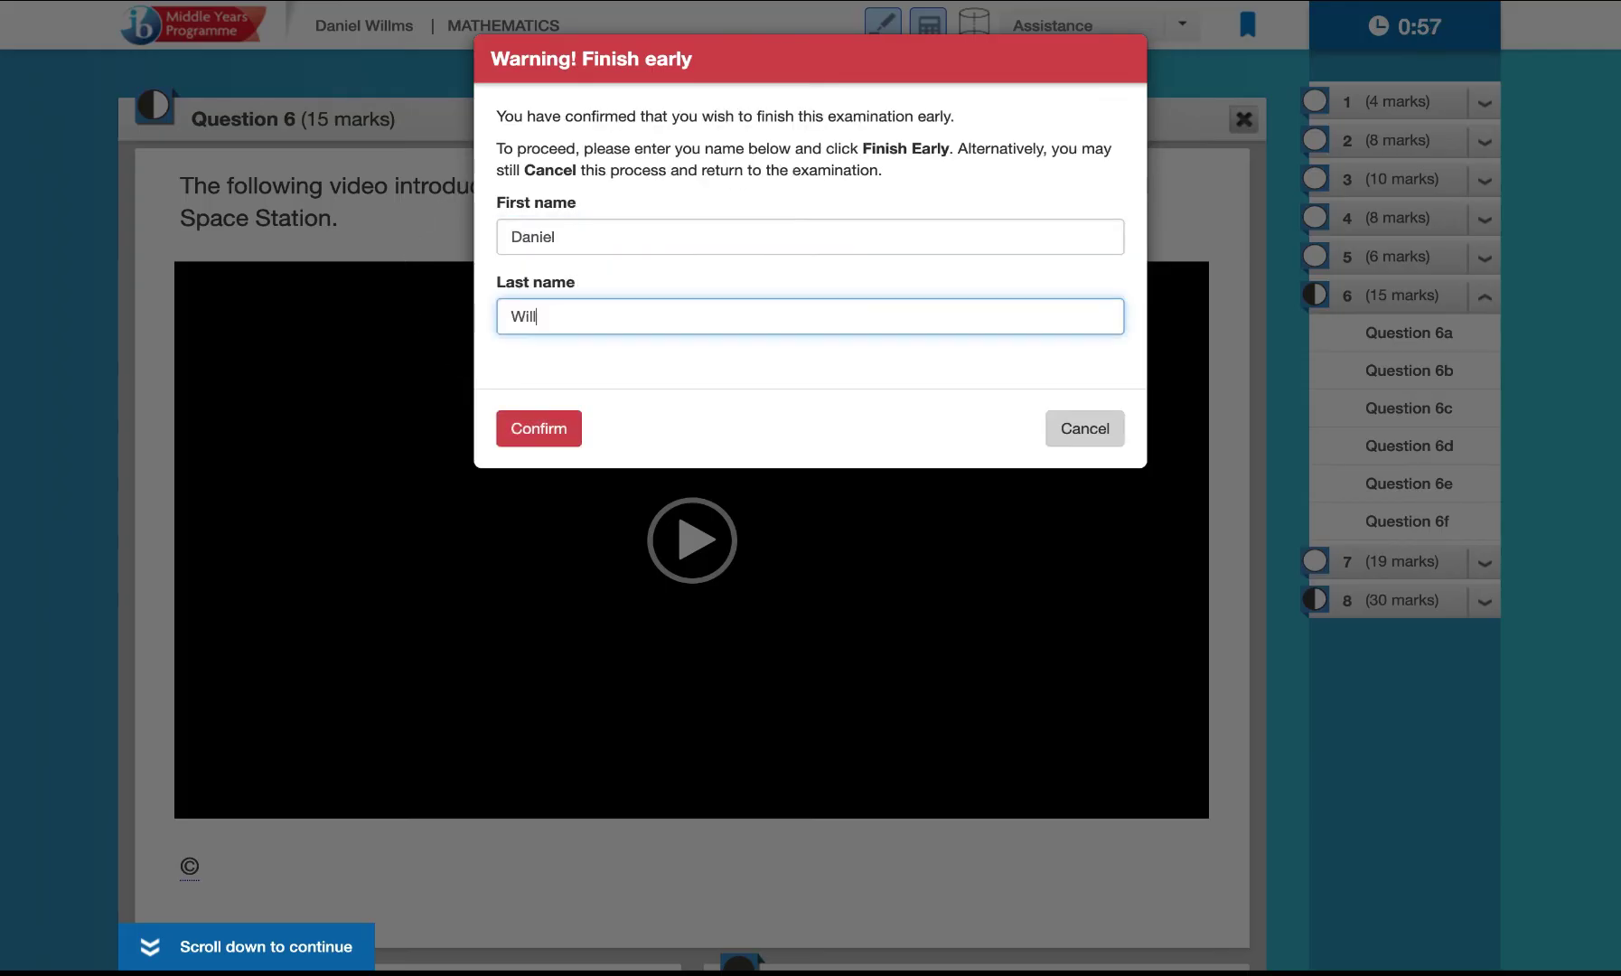
{"action": "left_click", "coordinate": [578, 432]}
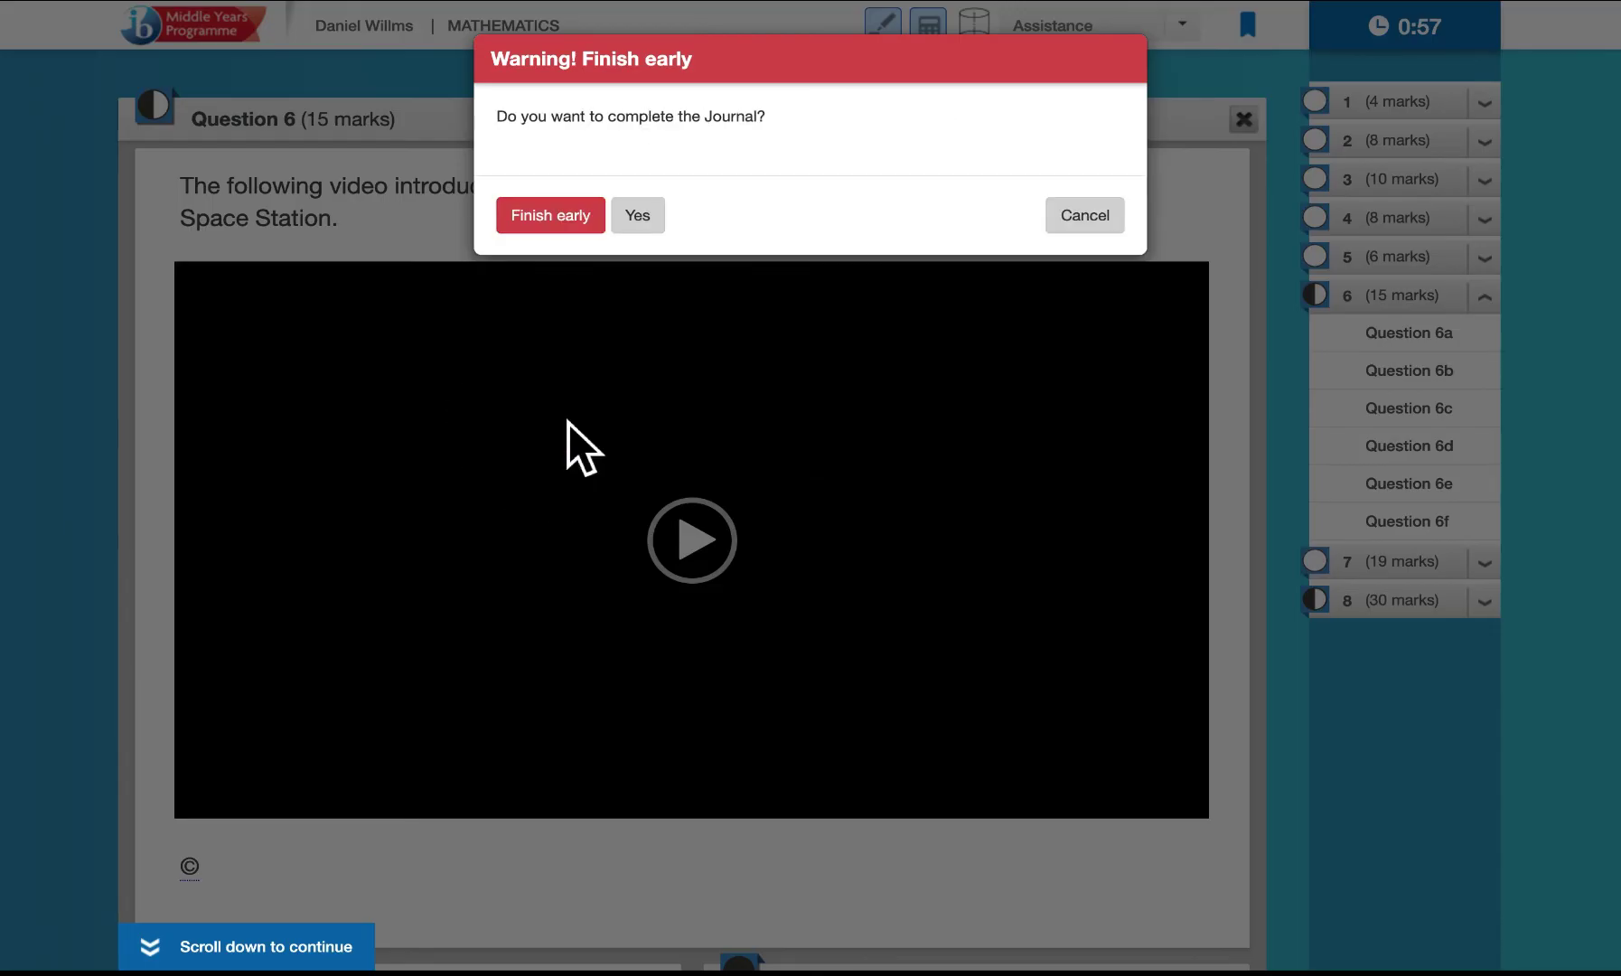
{"action": "left_click", "coordinate": [534, 215]}
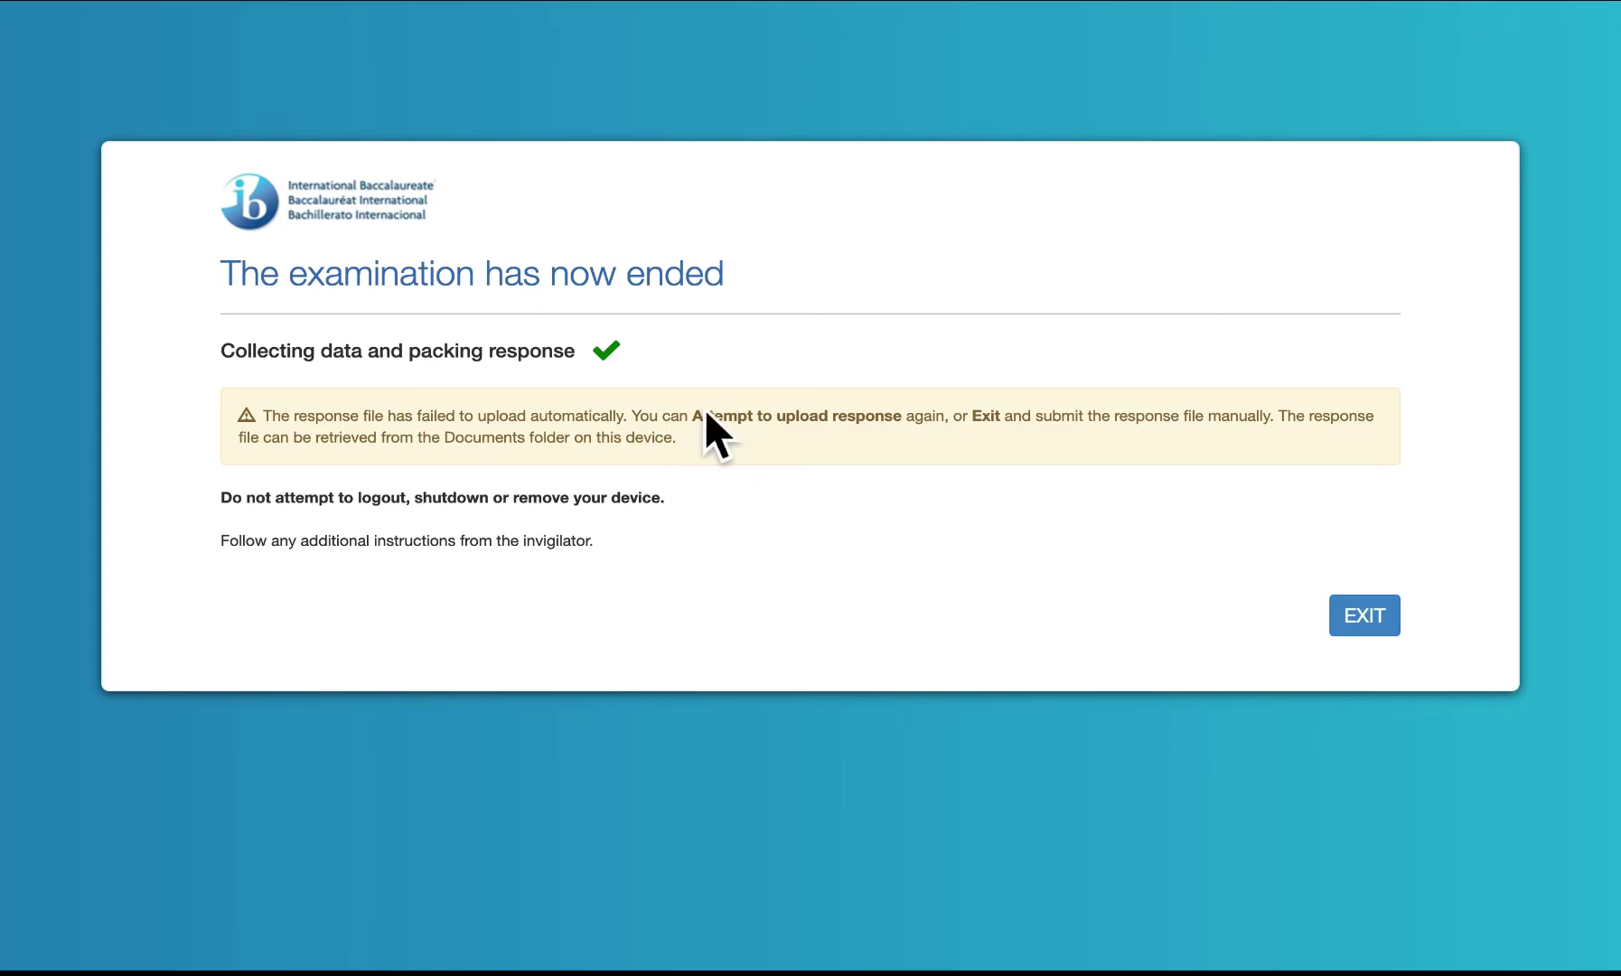
{"action": "left_click", "coordinate": [1365, 616]}
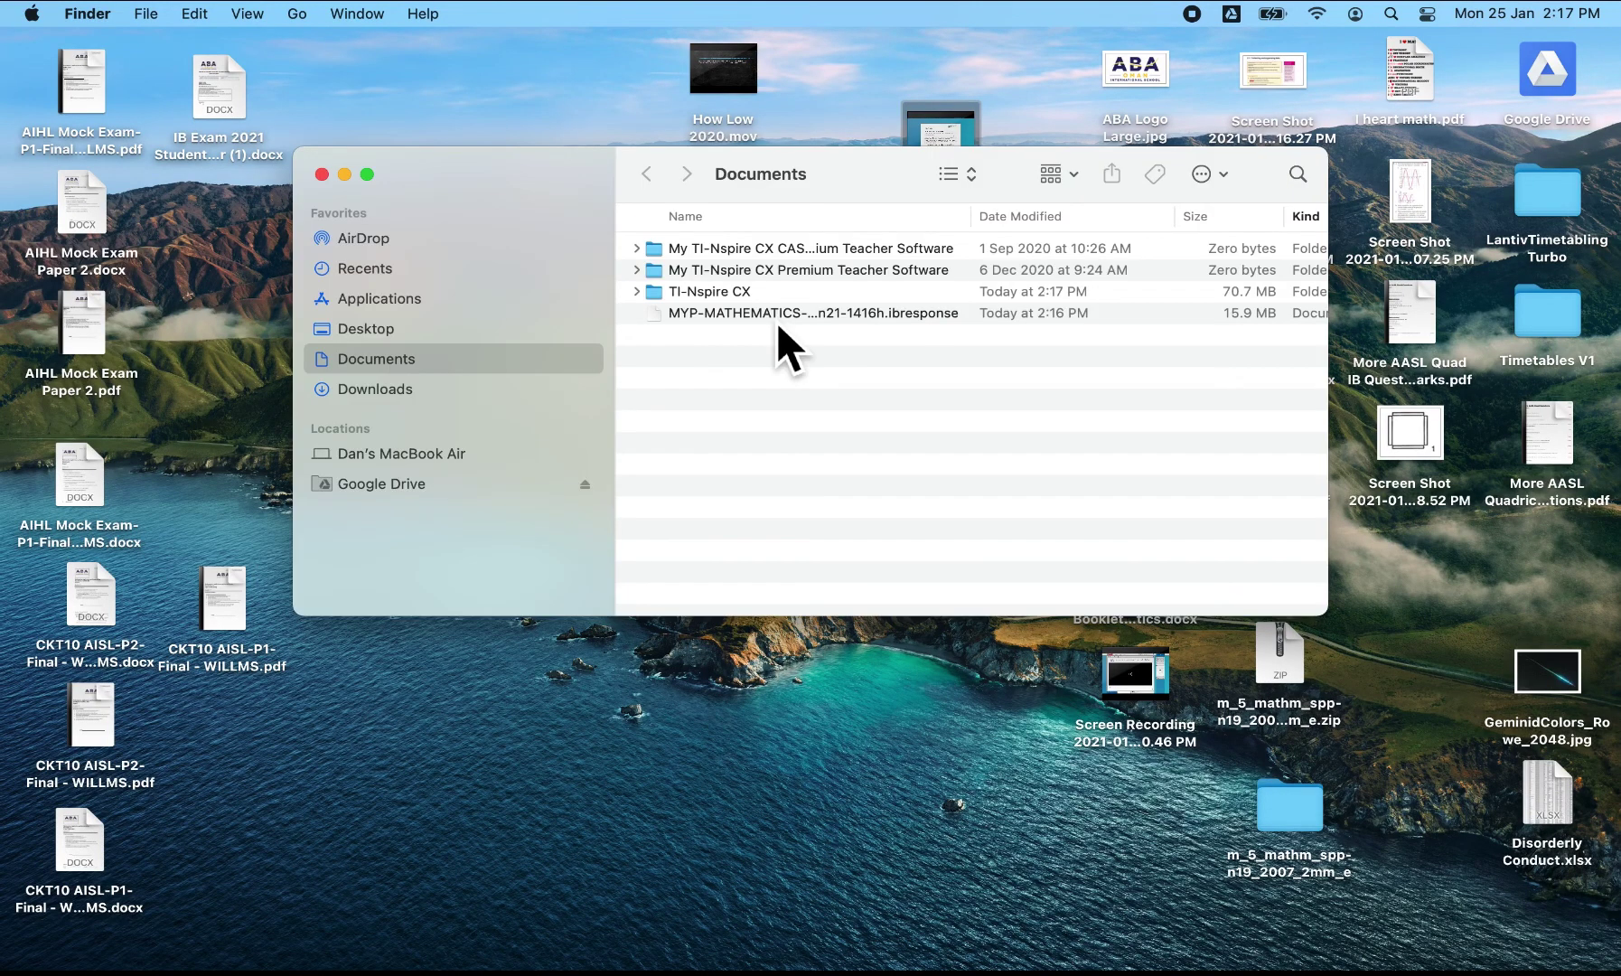